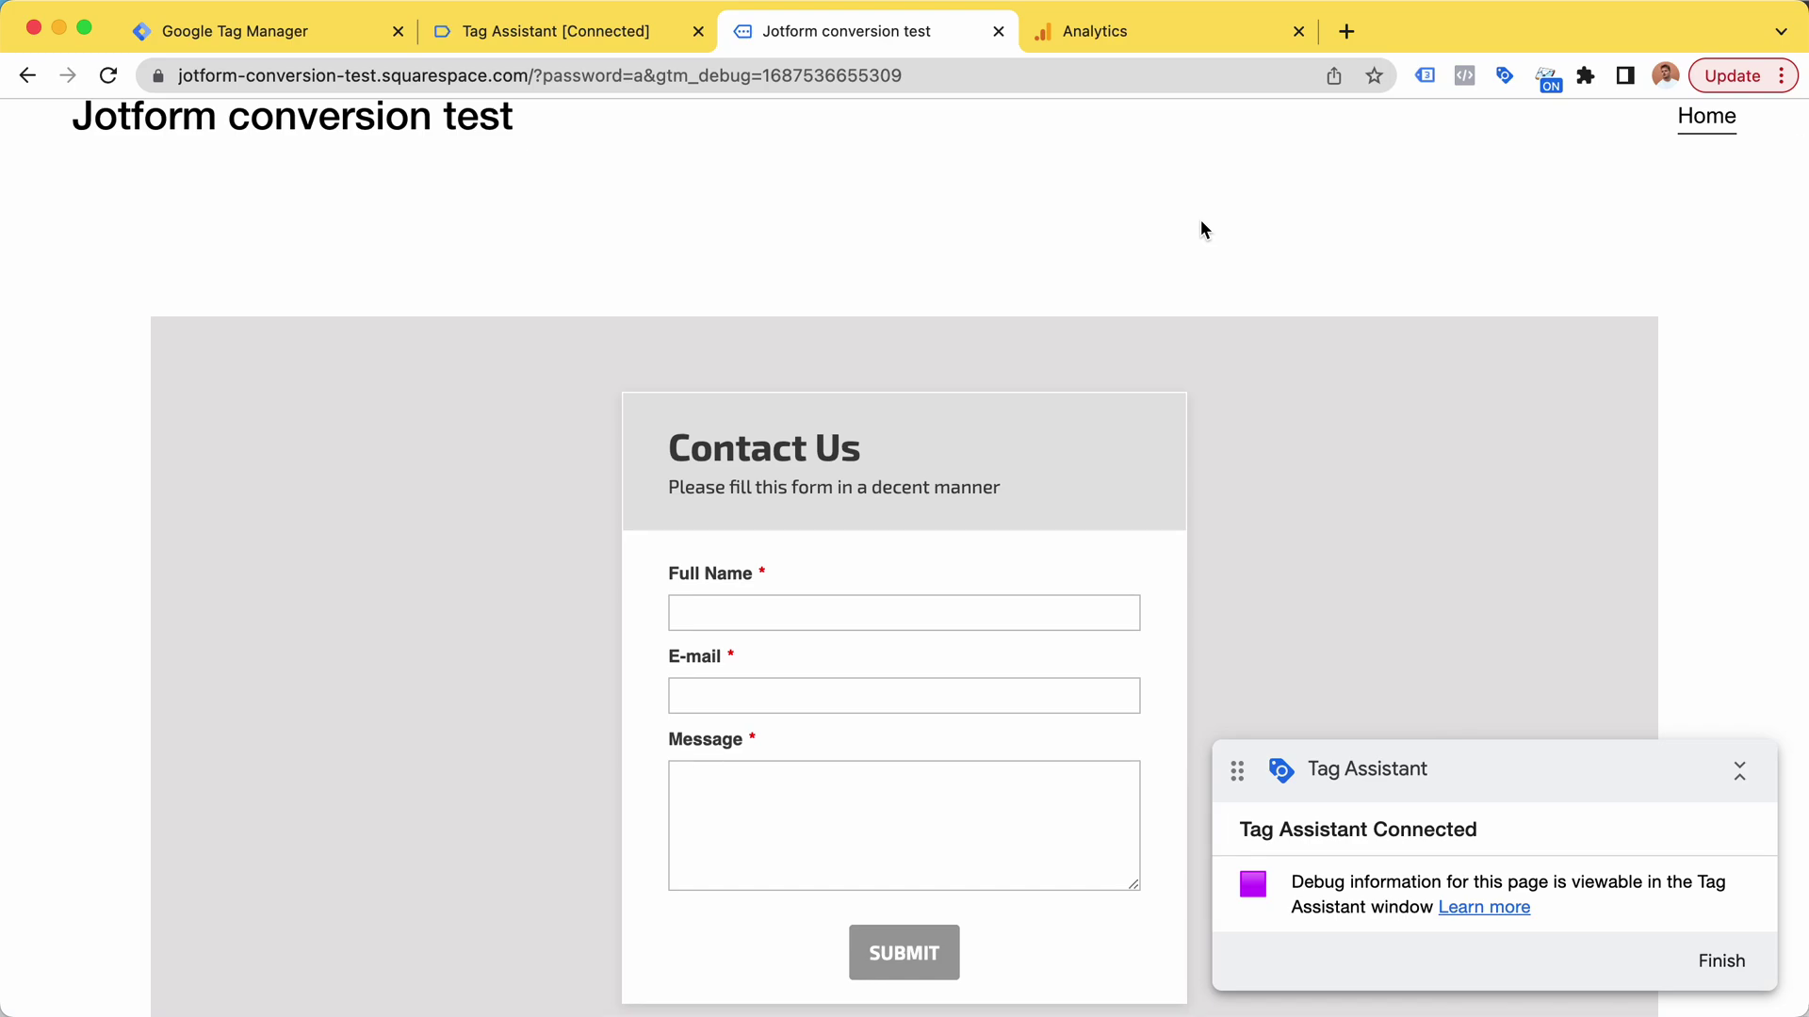
# Step: Move the Tag Assistant notice aside and deselect the GA4 Setup tag in Tag Manager
pyautogui.scroll(-2, 1213, 121)
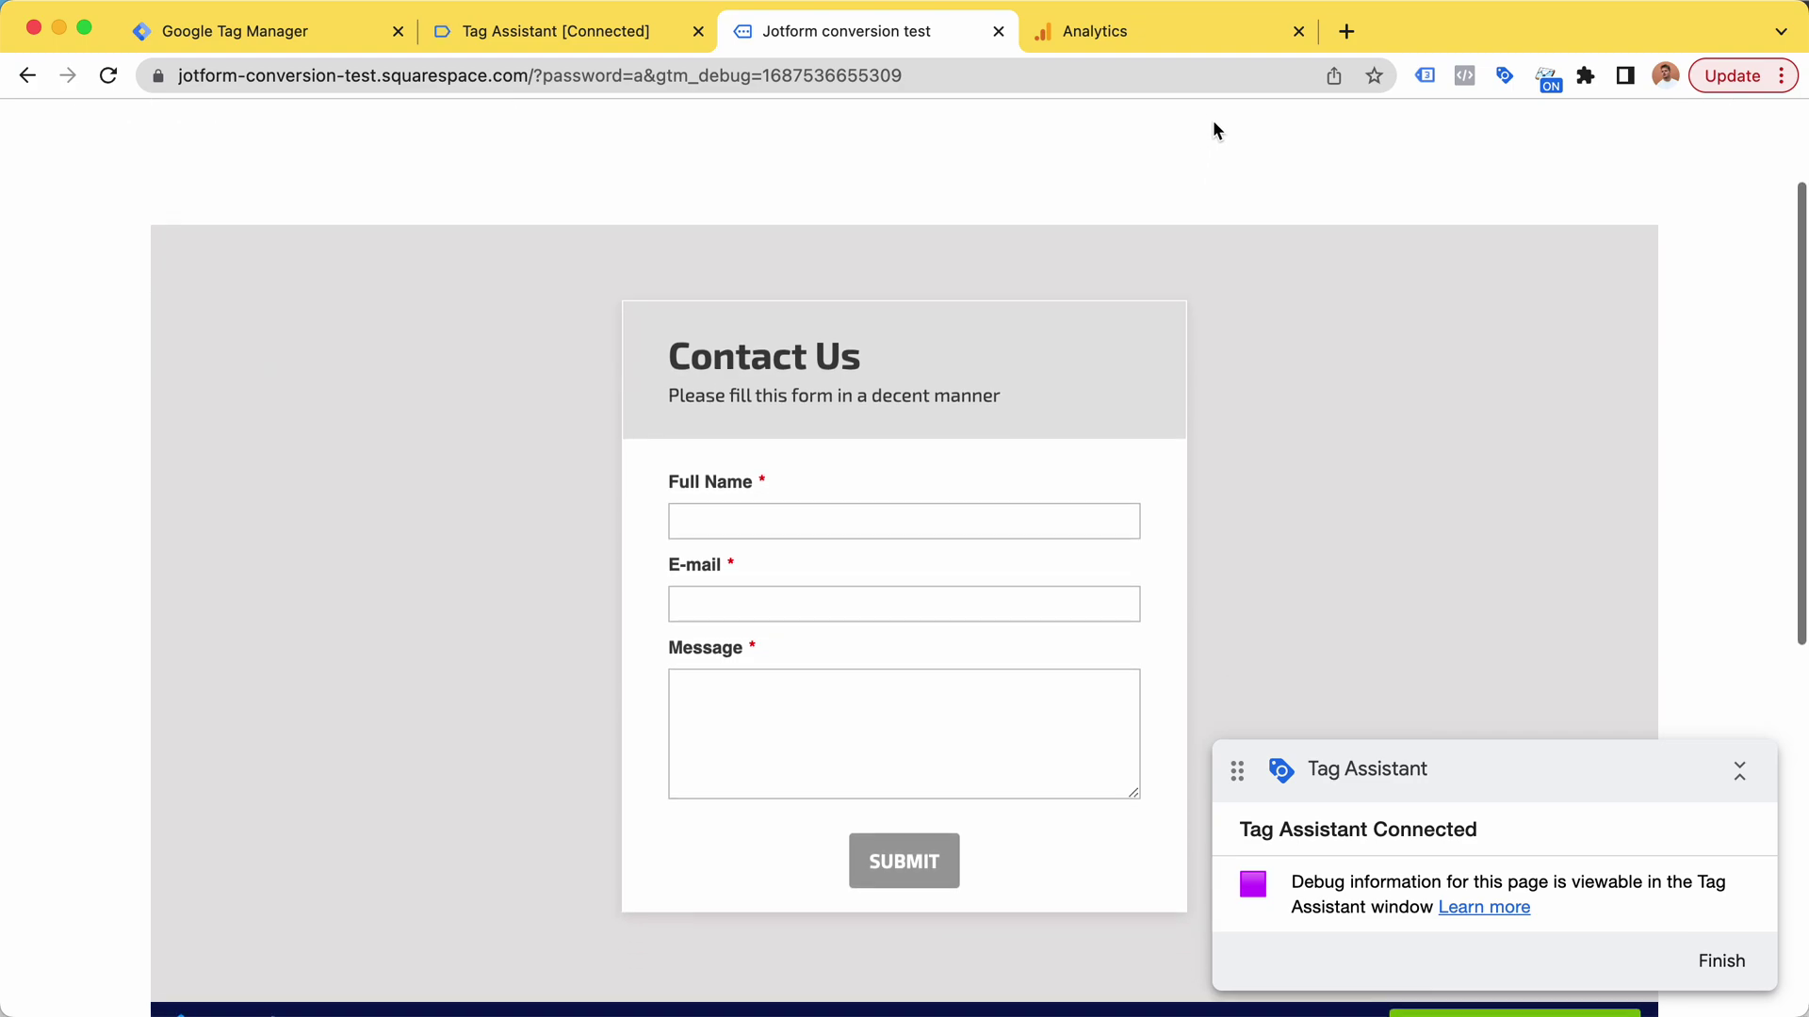
pyautogui.scroll(-2, 1450, 353)
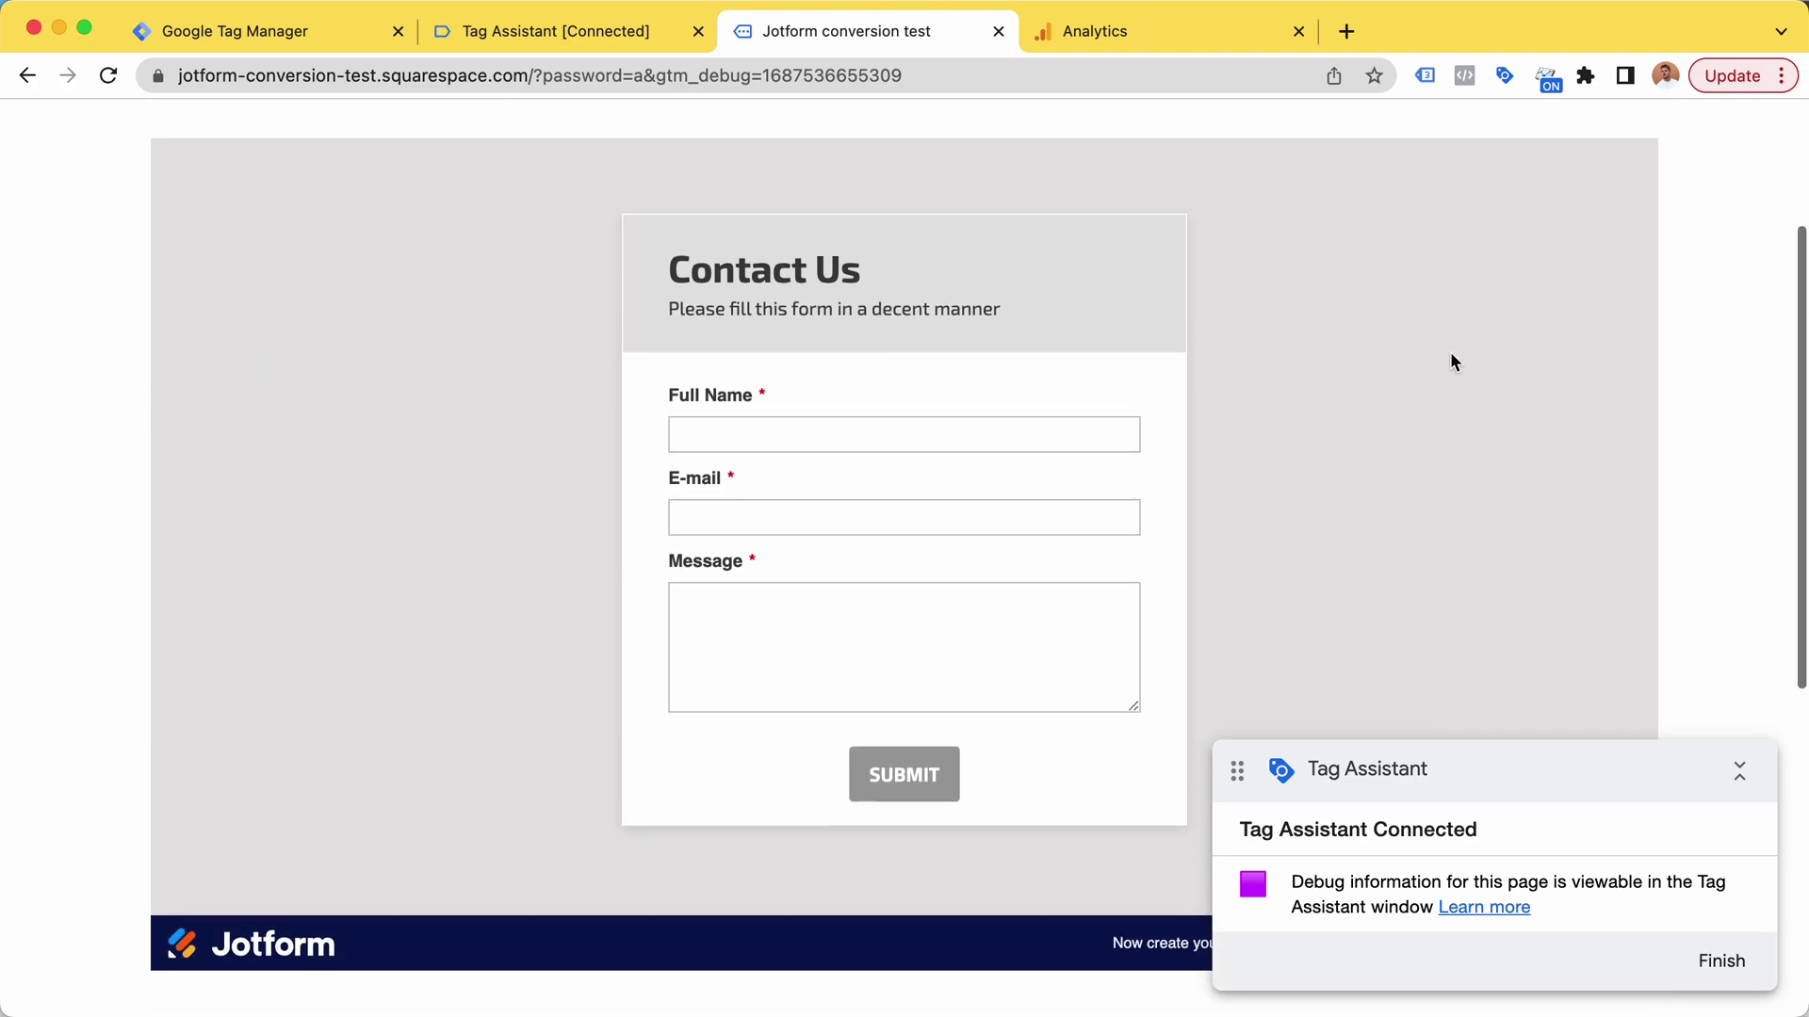
pyautogui.moveTo(1331, 768); pyautogui.dragTo(1358, 772)
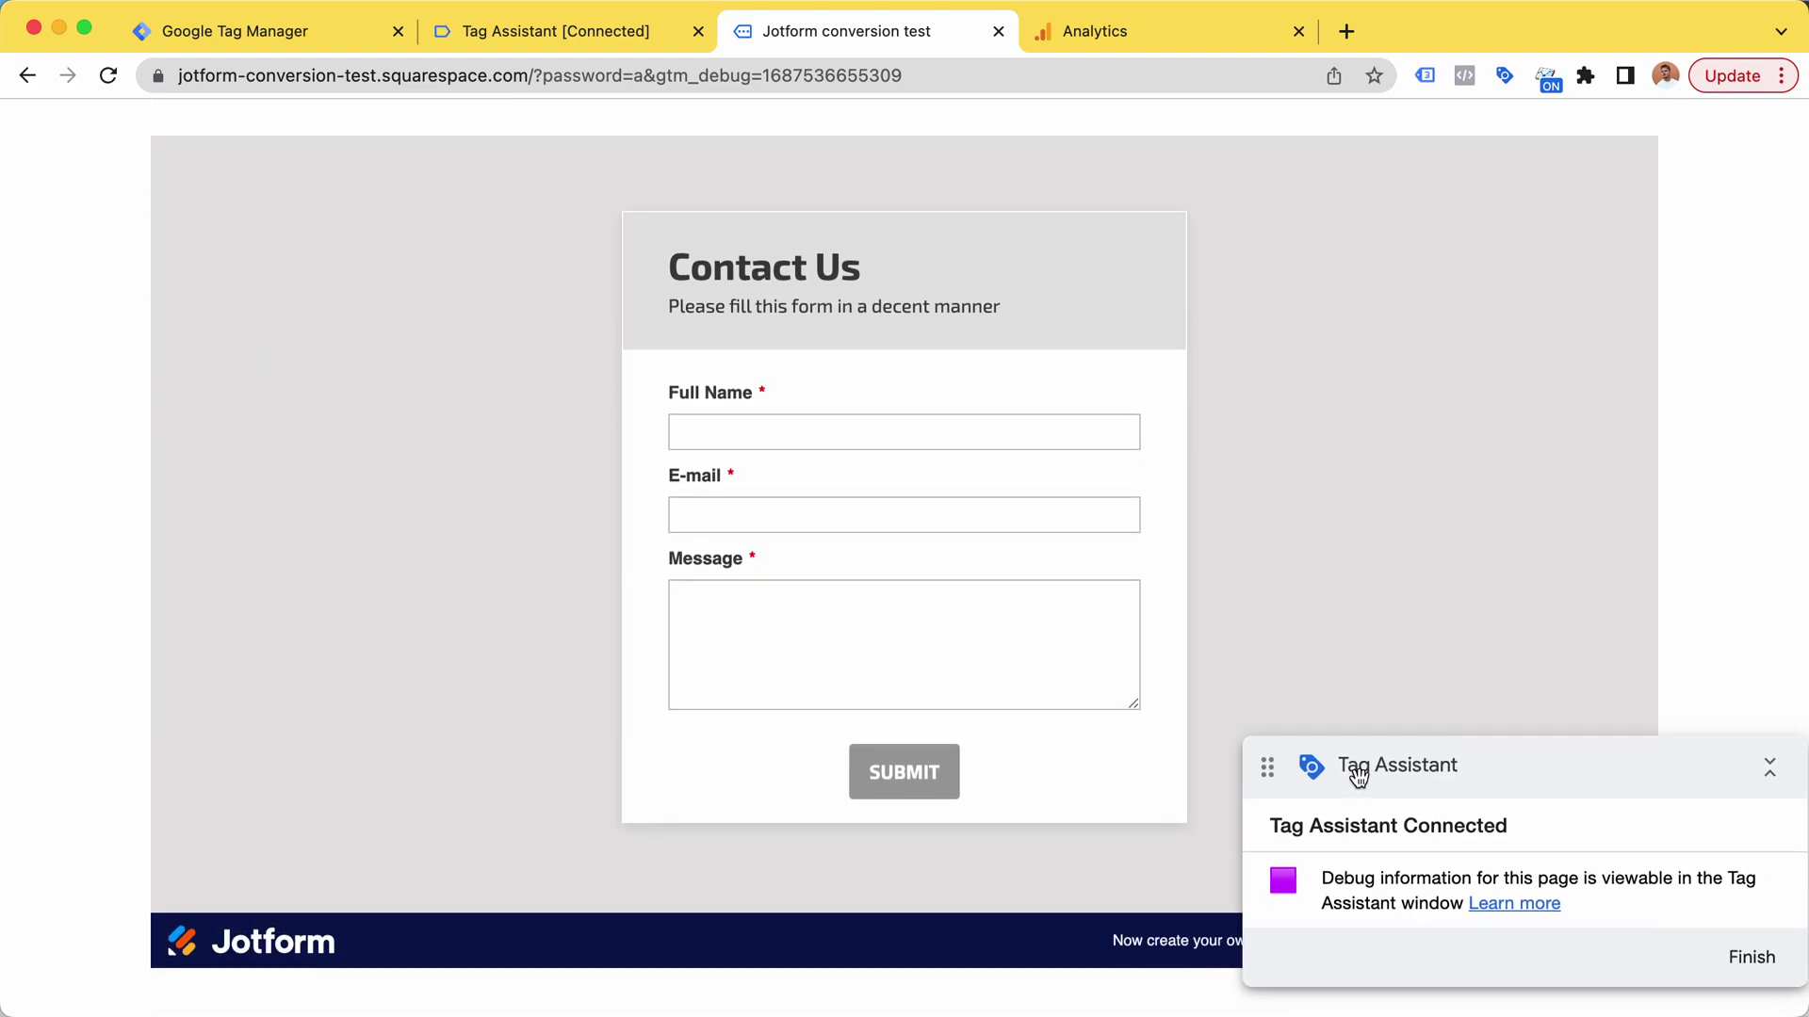
pyautogui.click(279, 29)
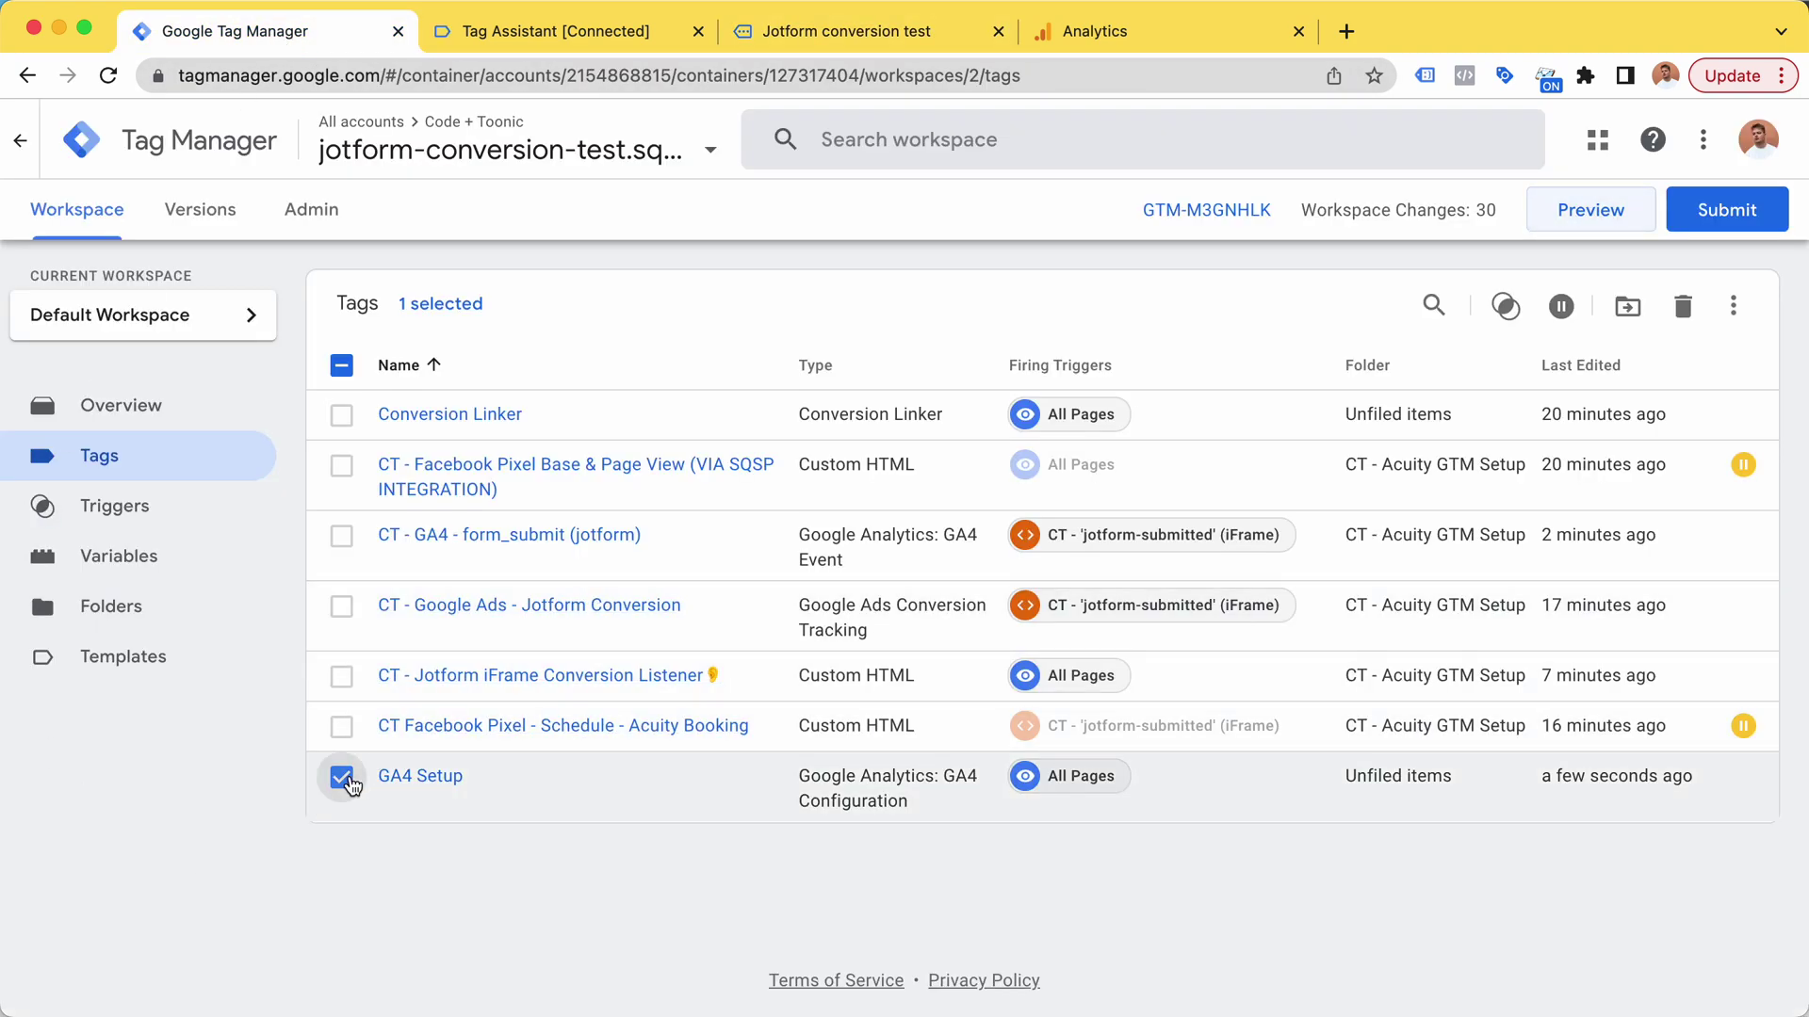
pyautogui.click(341, 777)
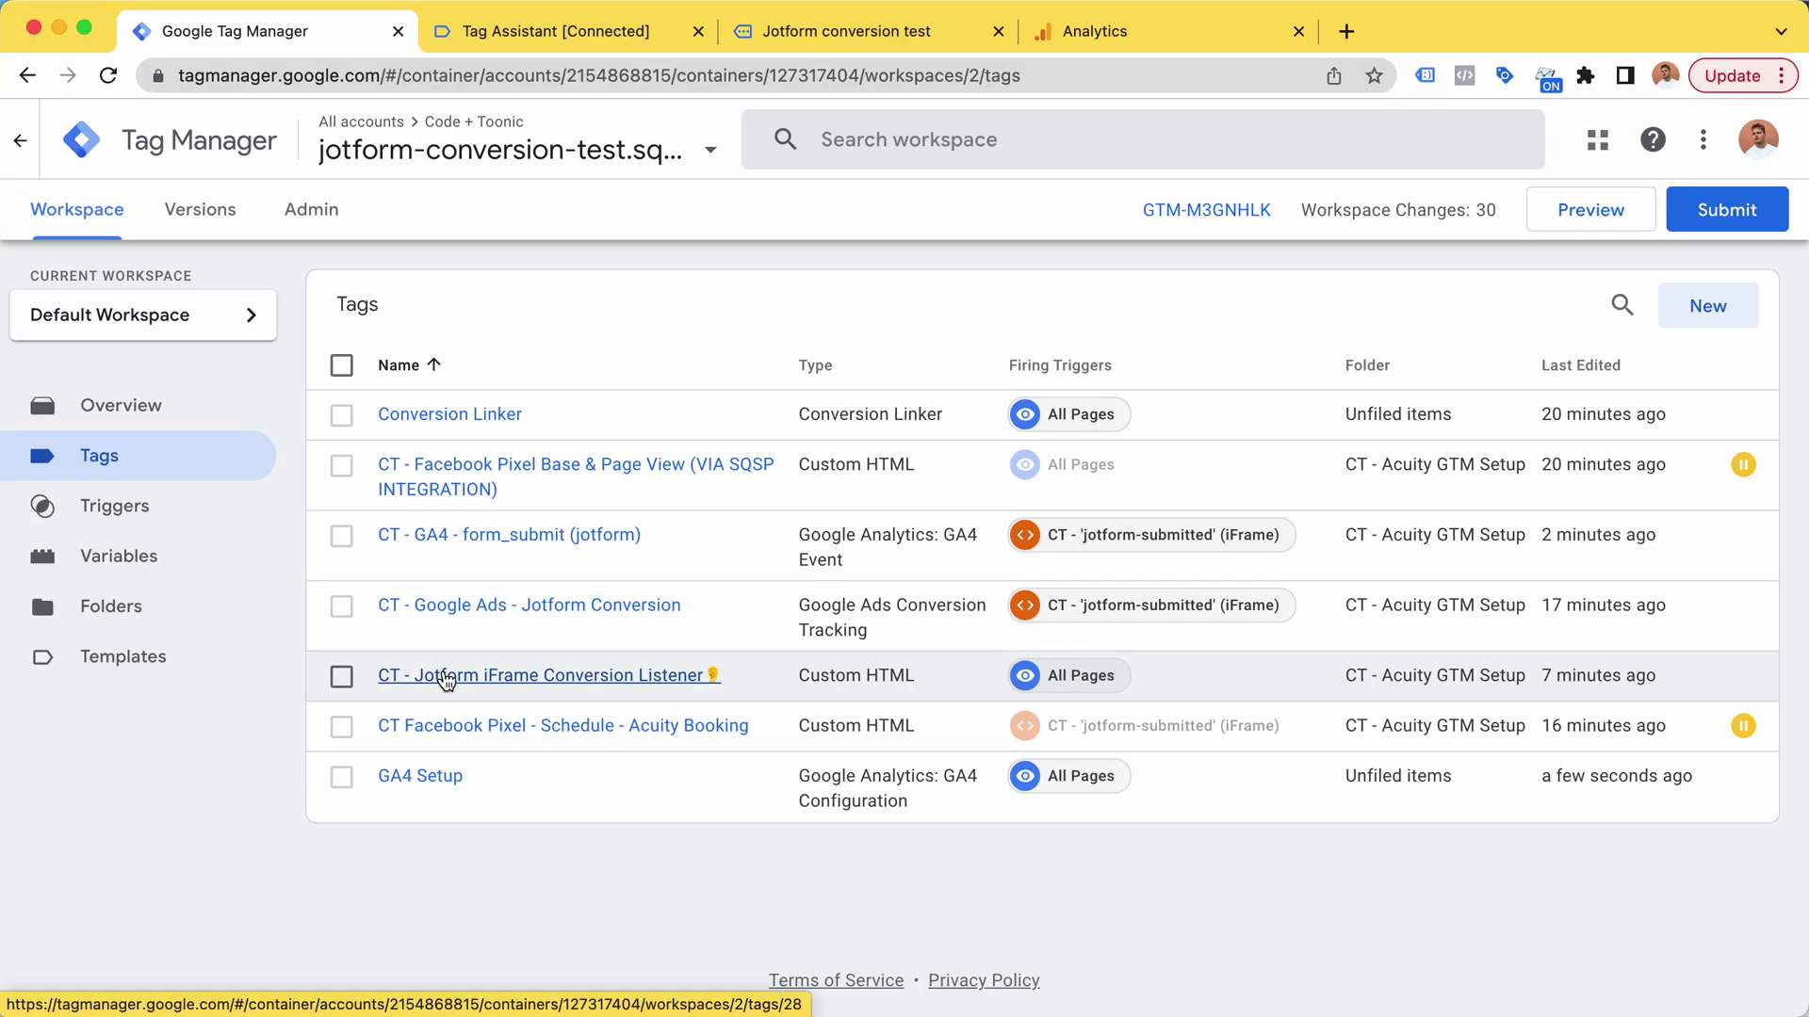
# Step: Check the Tag Assistant debug summary, then scroll through the Jotform contact form page
pyautogui.click(613, 30)
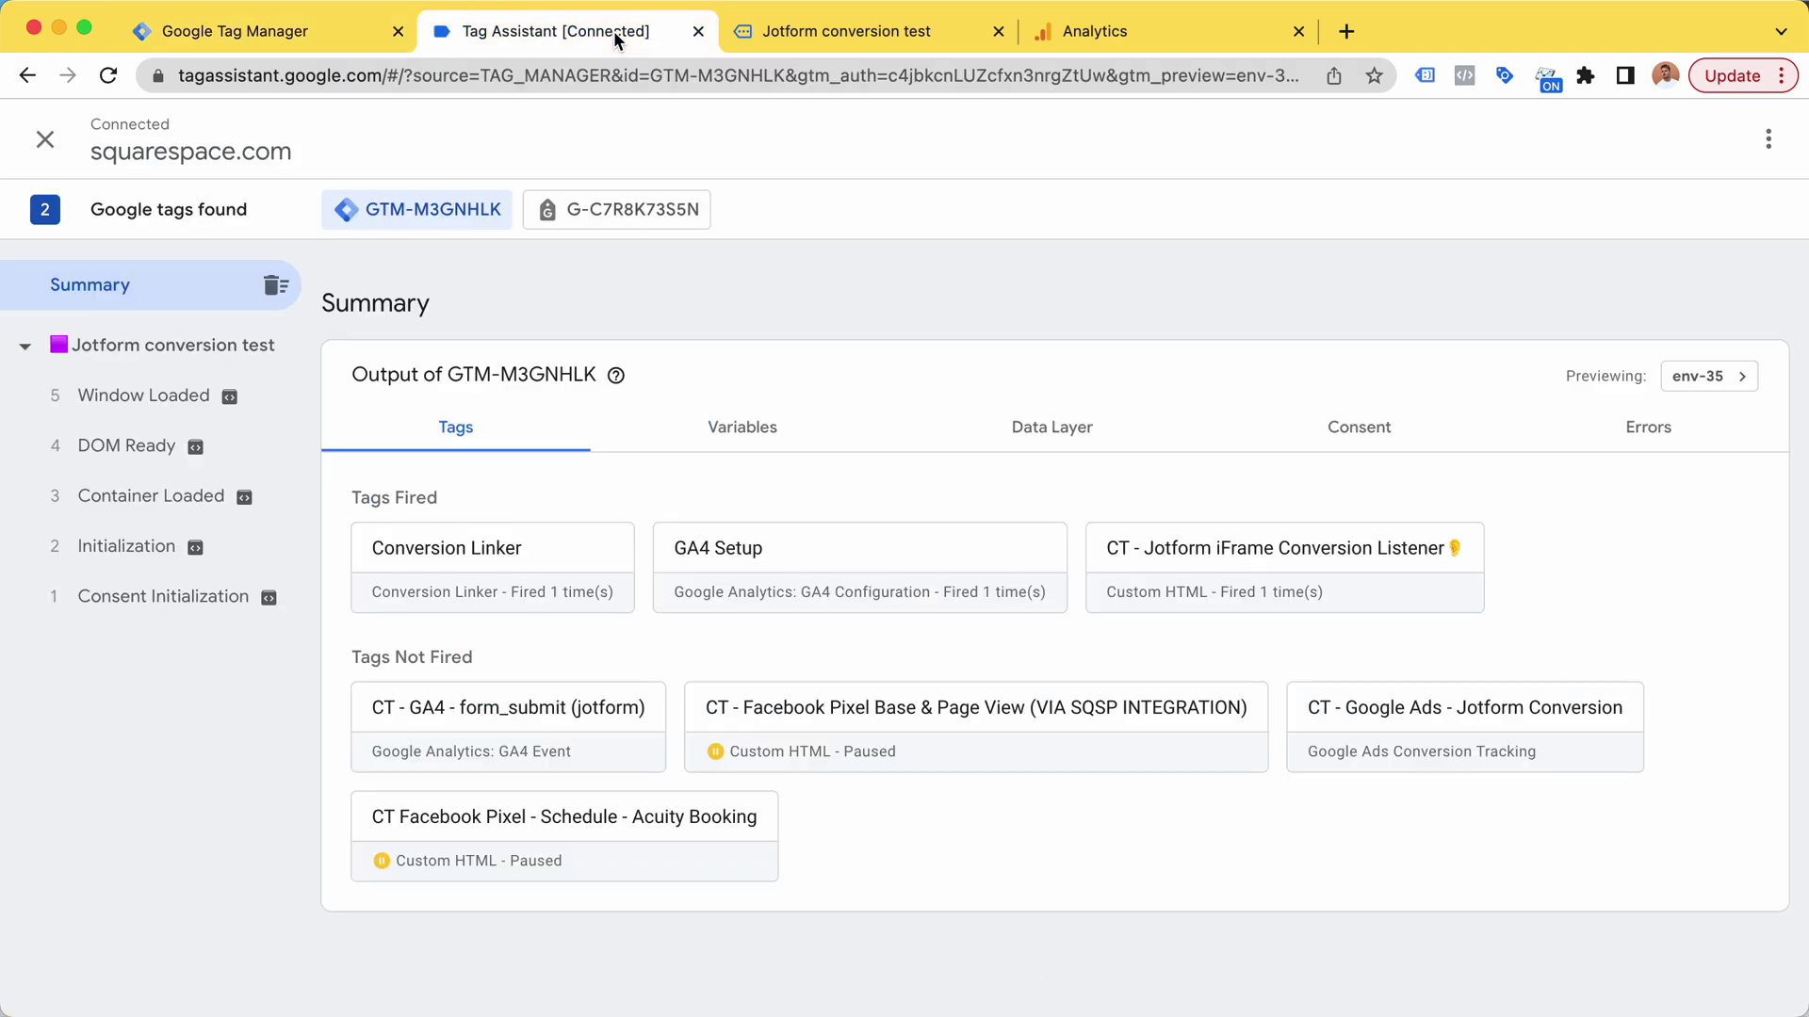
pyautogui.click(883, 45)
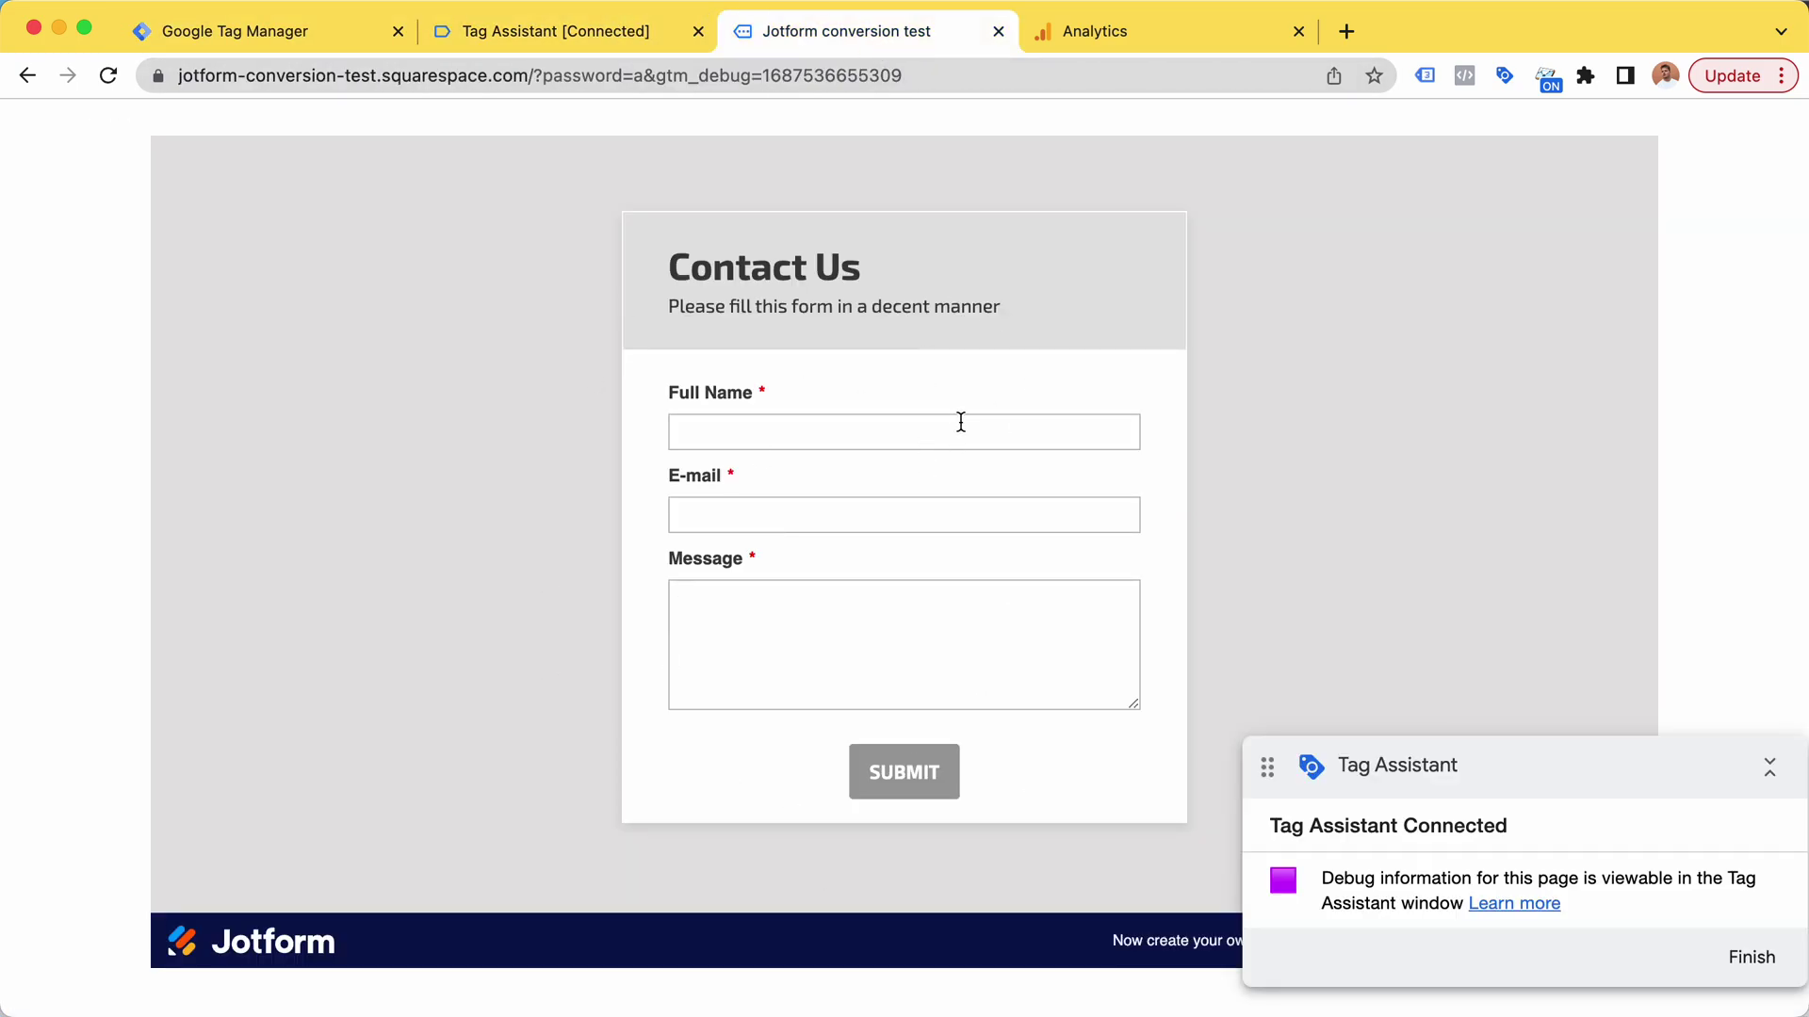
pyautogui.scroll(1, 961, 422)
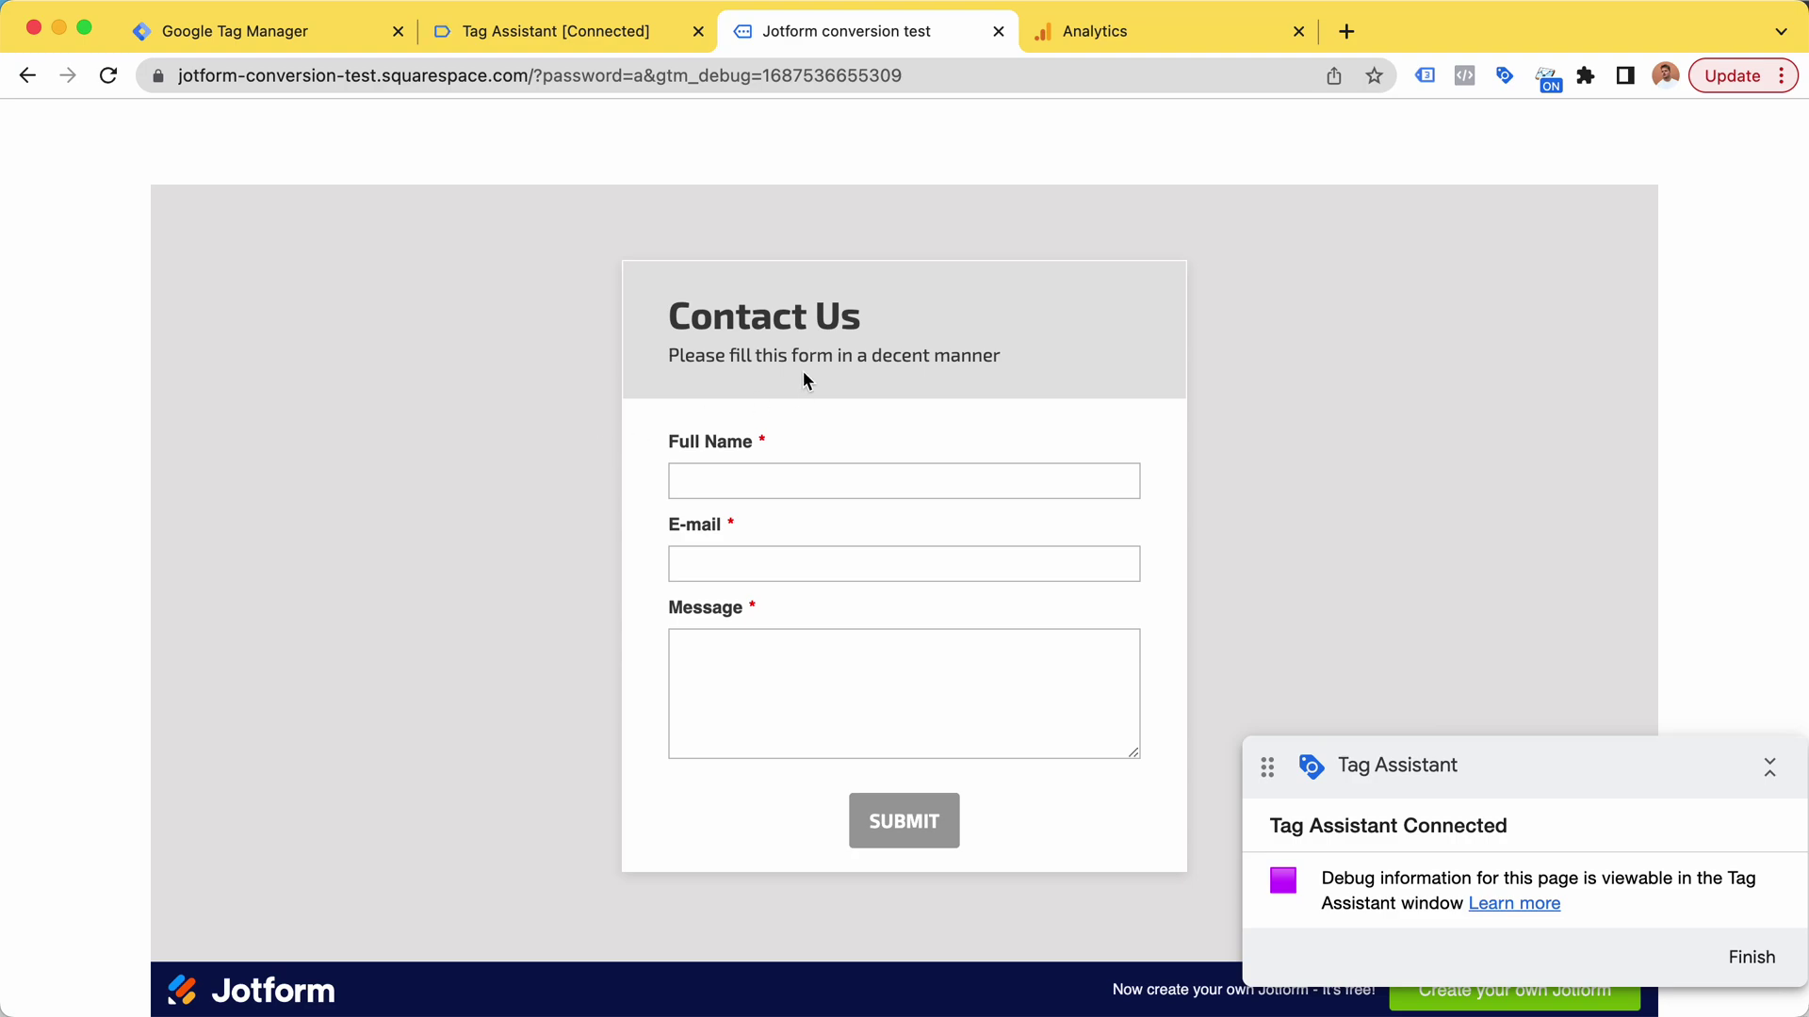
pyautogui.scroll(-1, 833, 347)
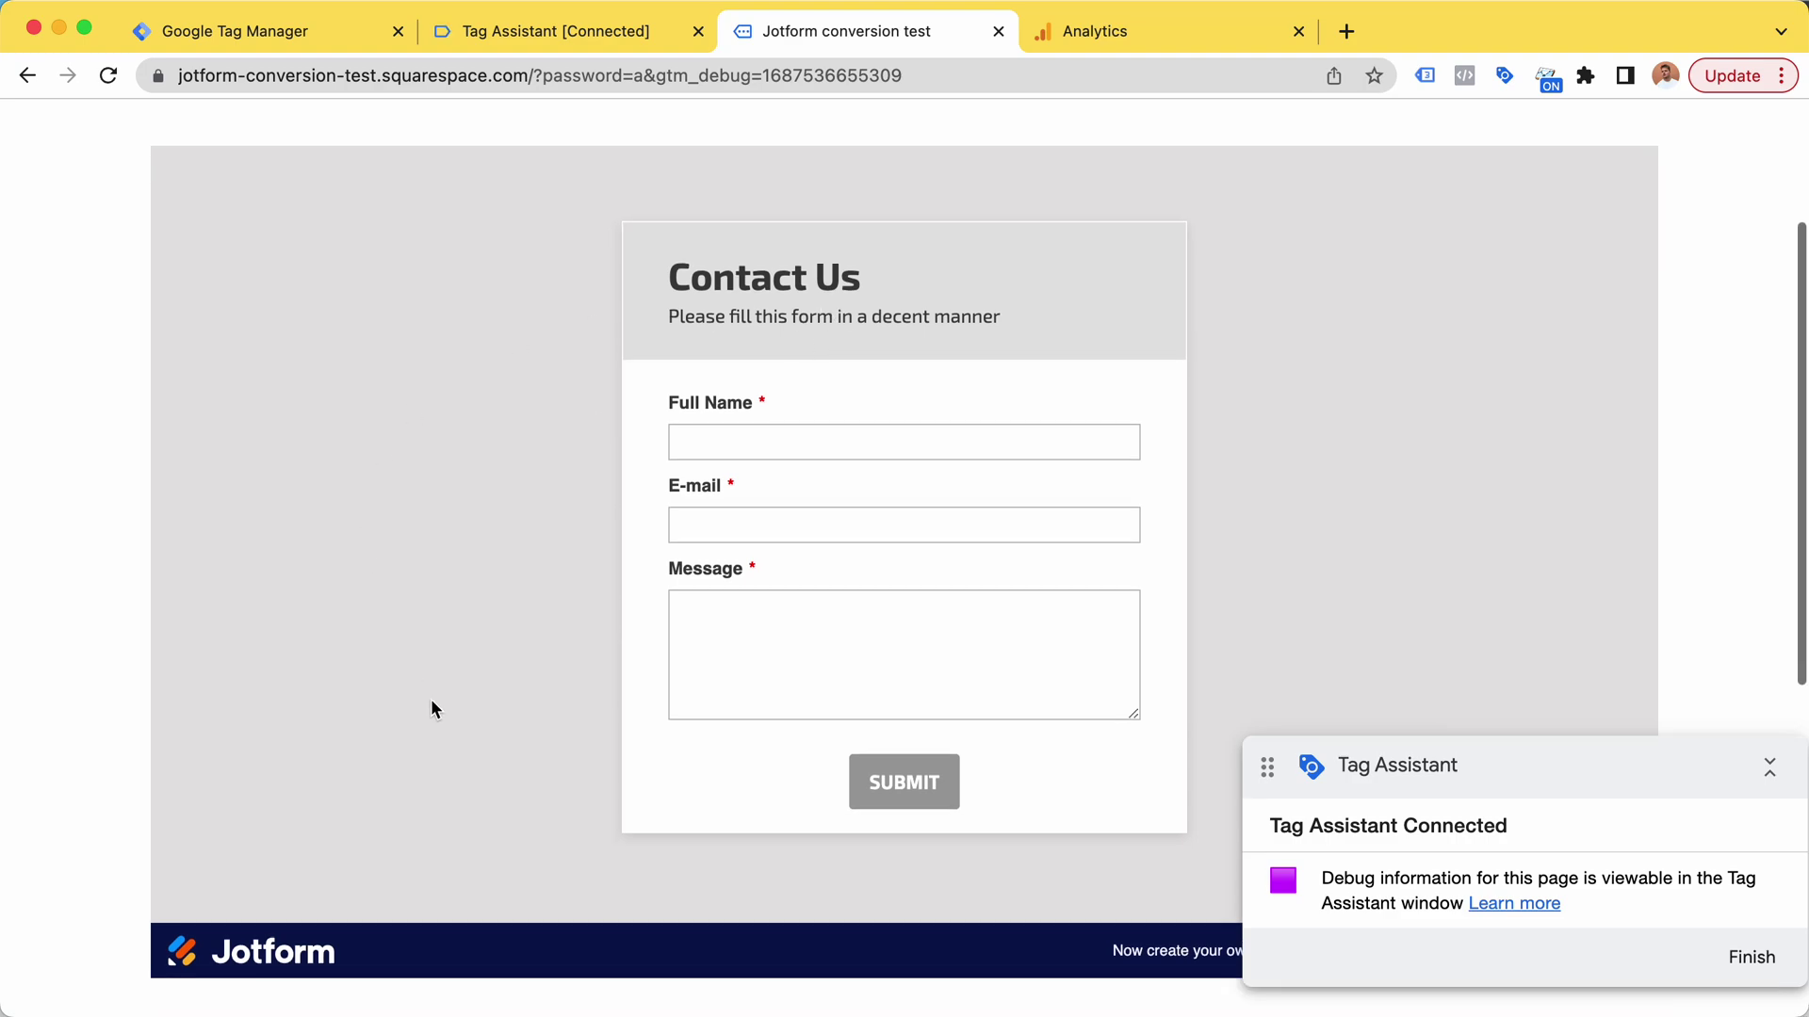
pyautogui.scroll(-1, 786, 252)
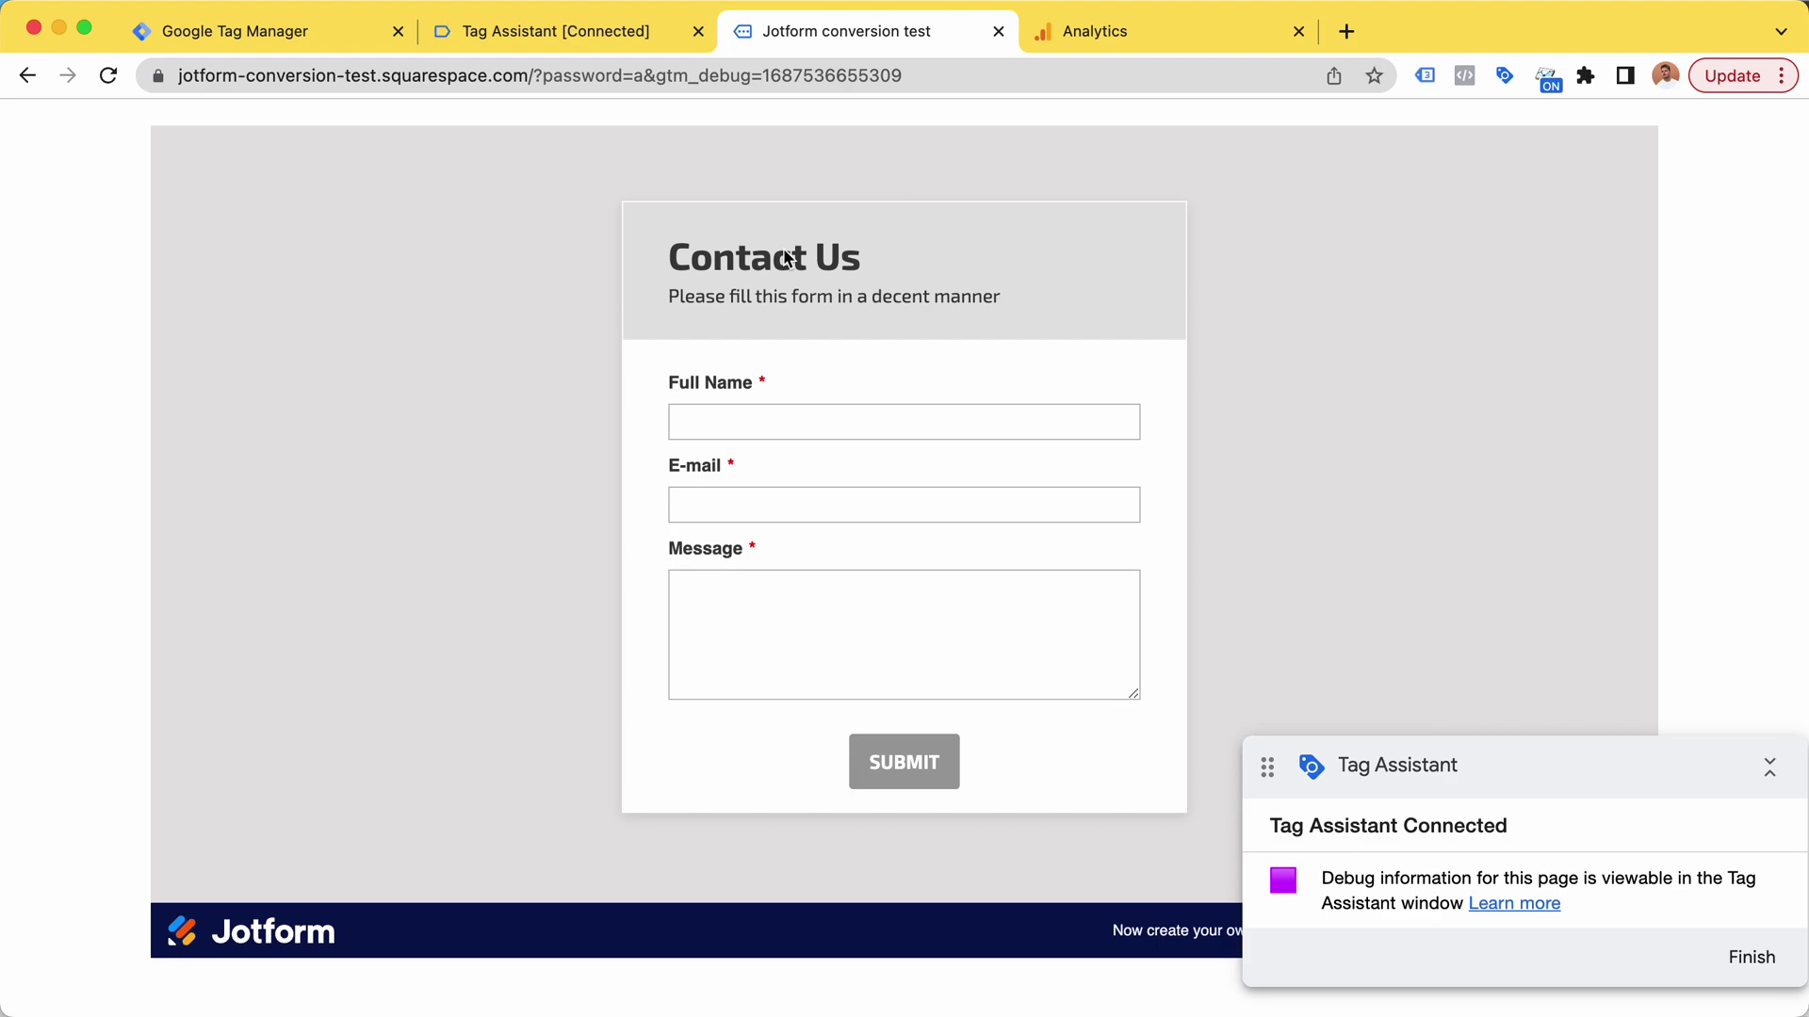
pyautogui.scroll(-1, 641, 275)
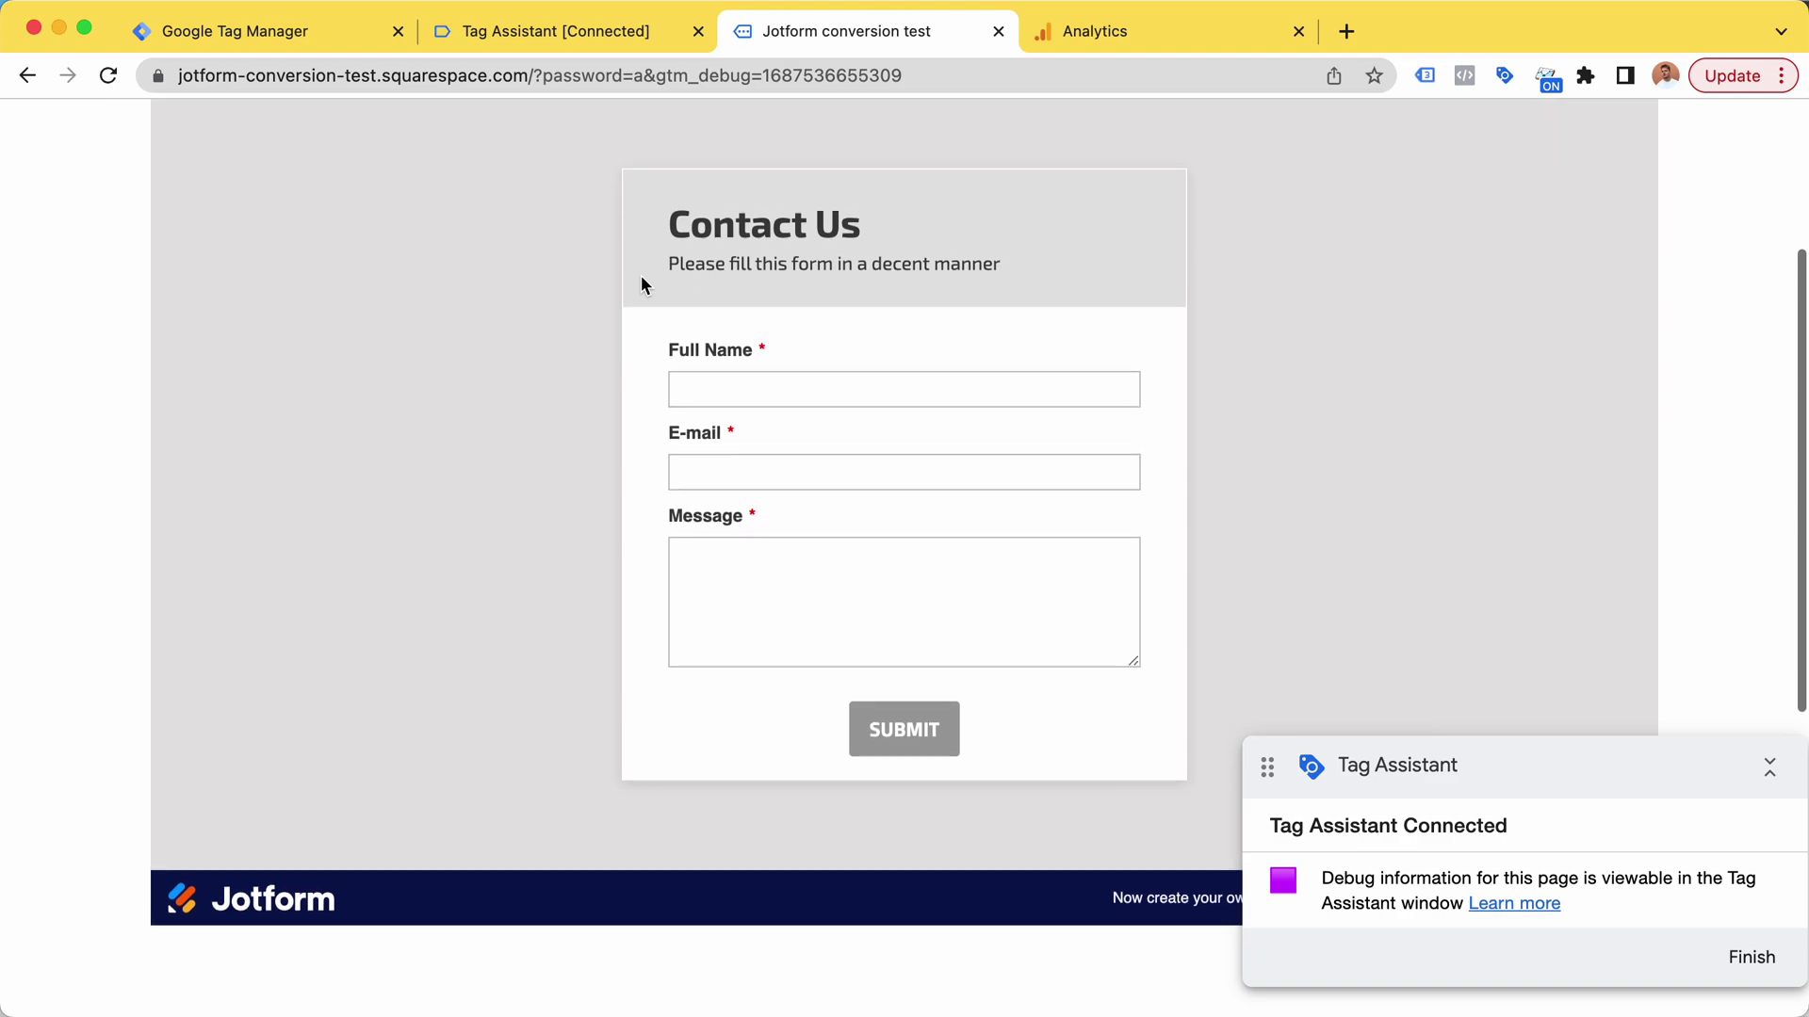
pyautogui.scroll(2, 641, 275)
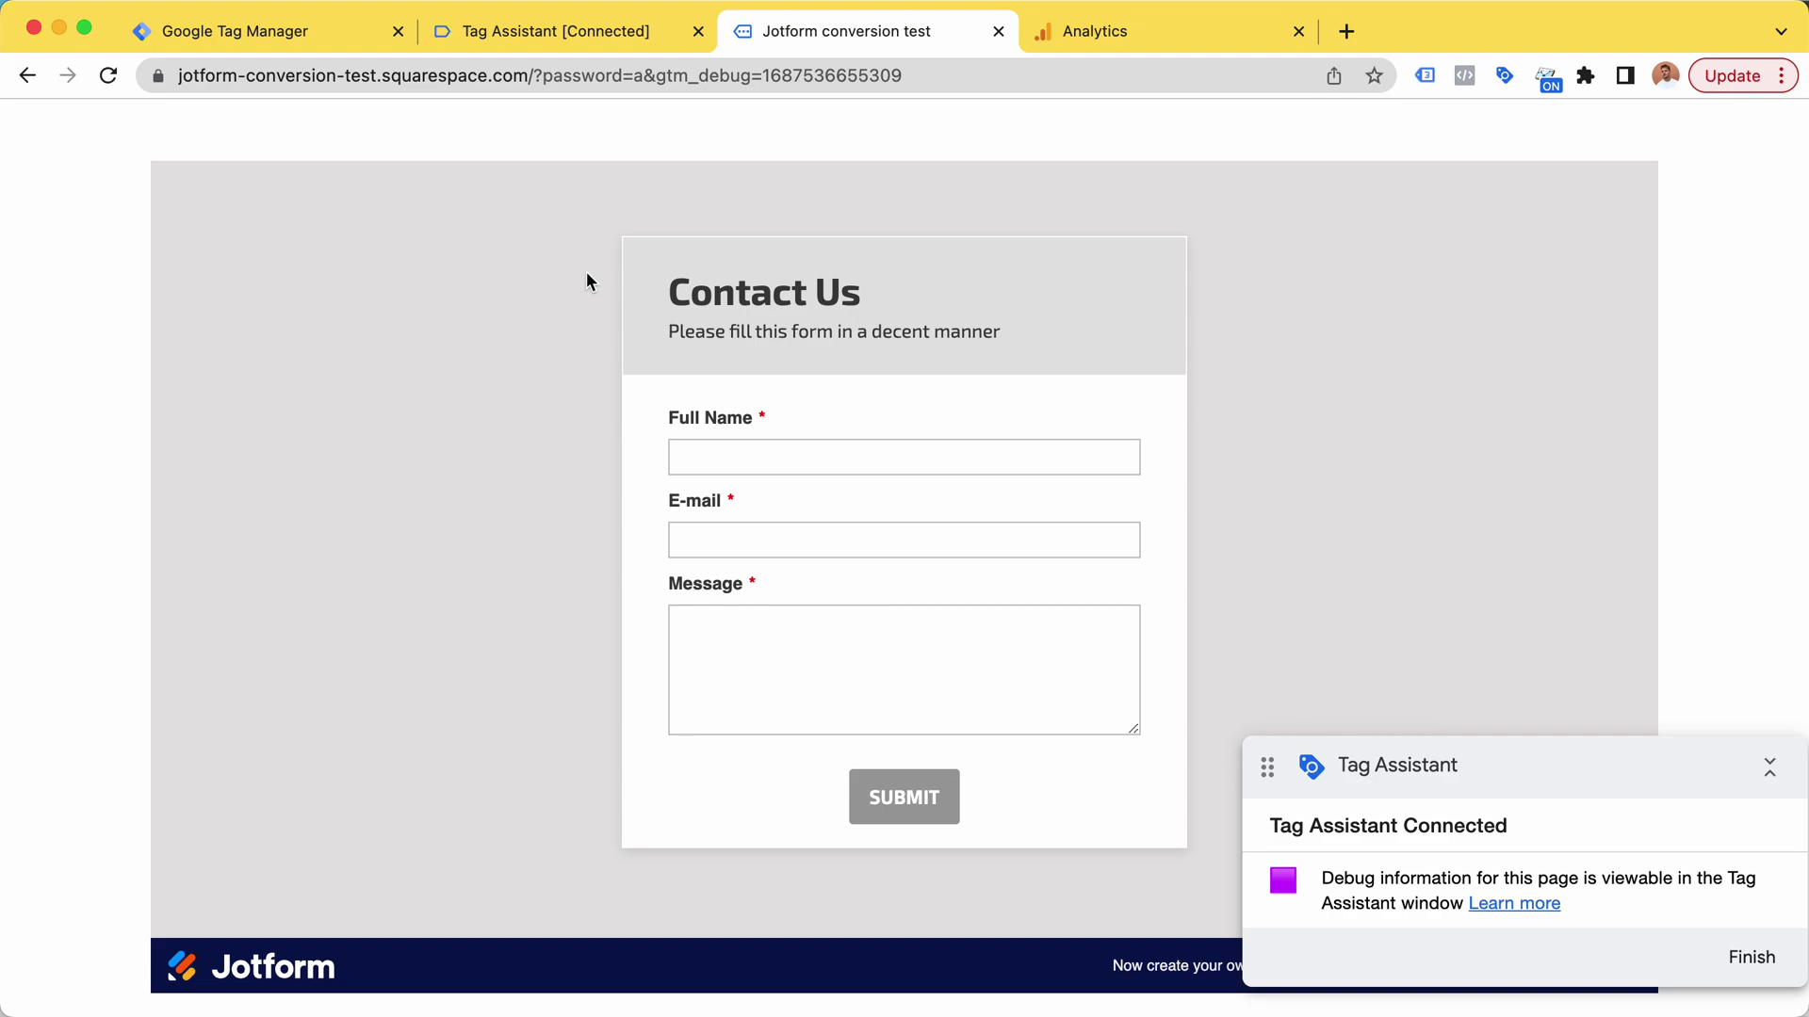
pyautogui.scroll(-1, 587, 279)
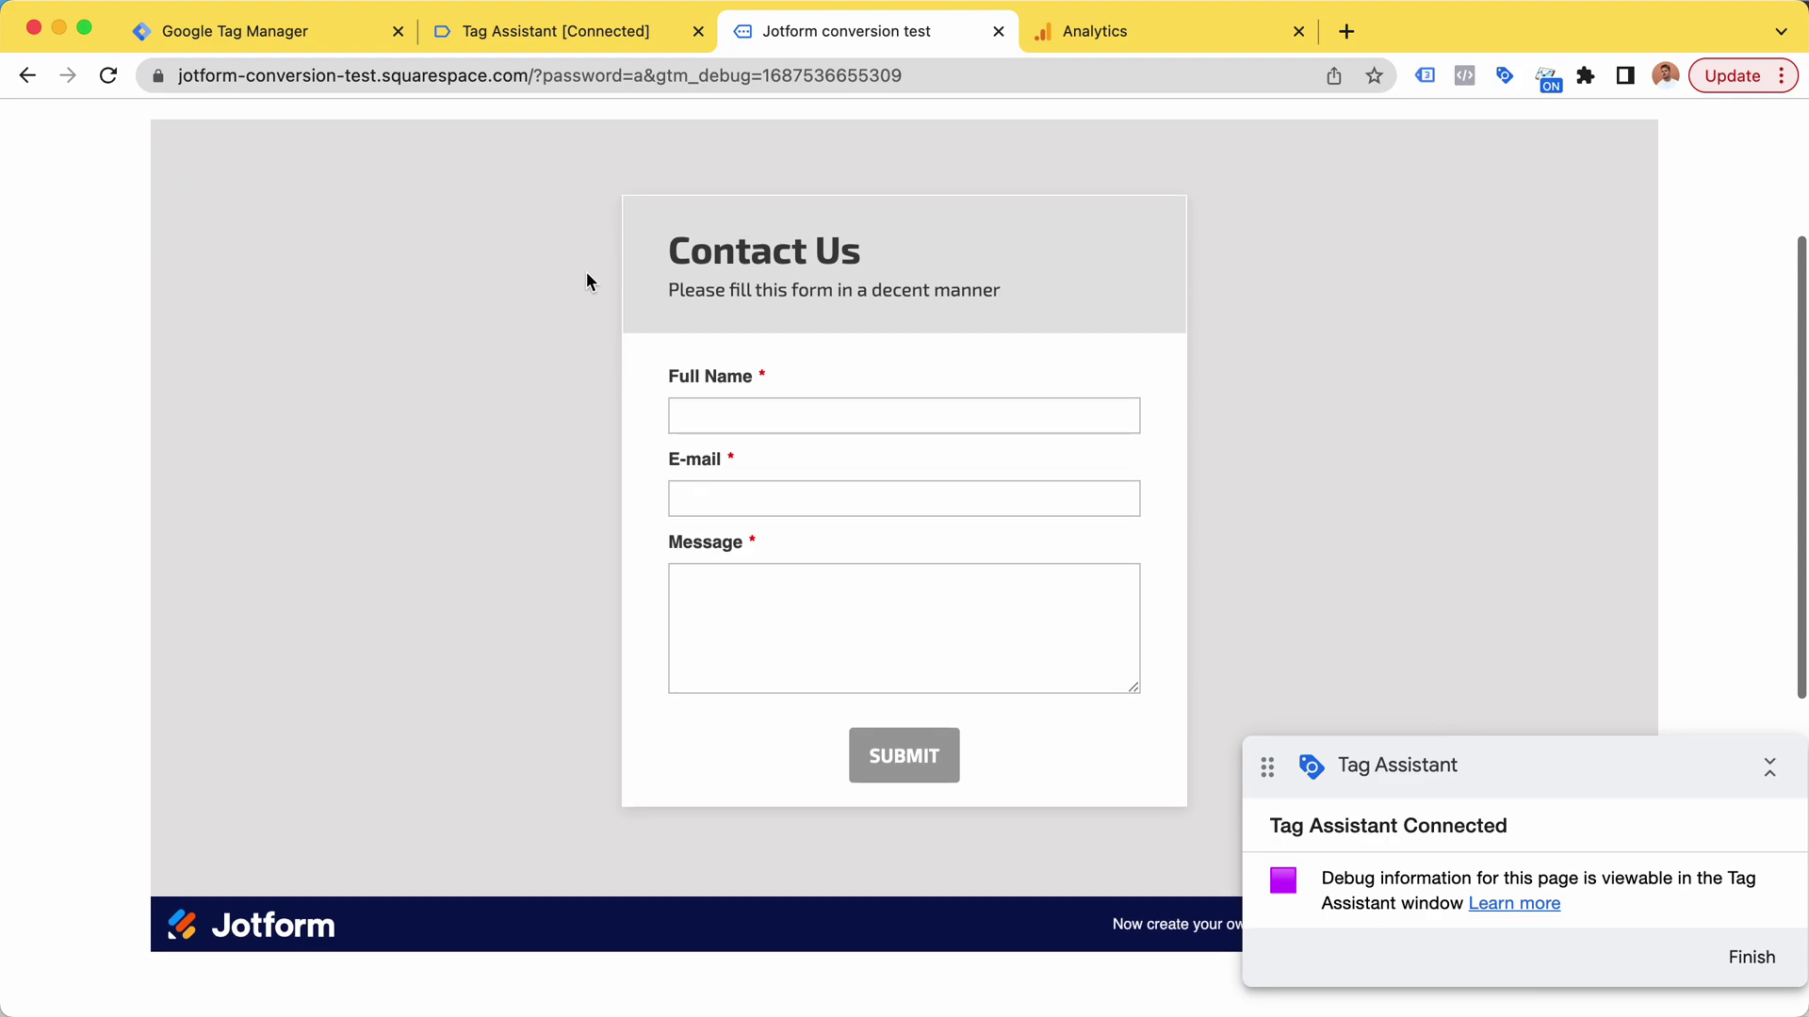
pyautogui.scroll(1, 906, 365)
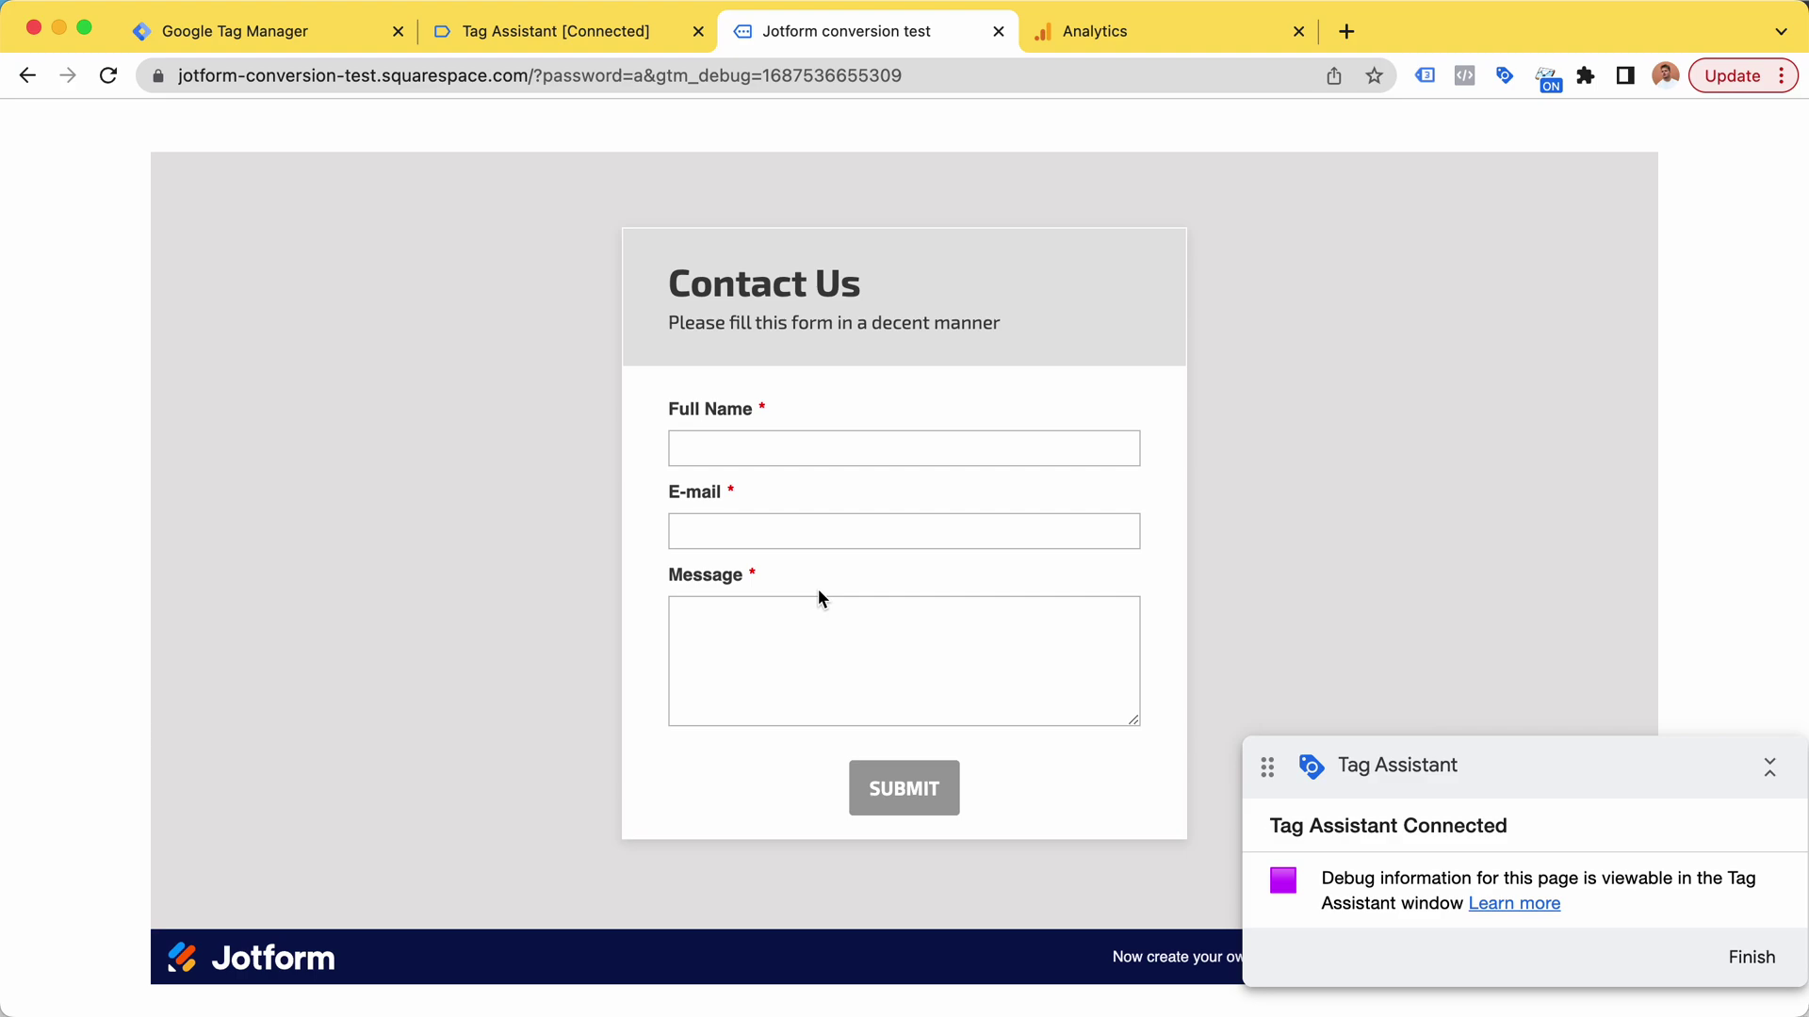
# Step: Review the custom HTML of the CT - Jotform iFrame Conversion Listener tag and close it
pyautogui.press('super+1')
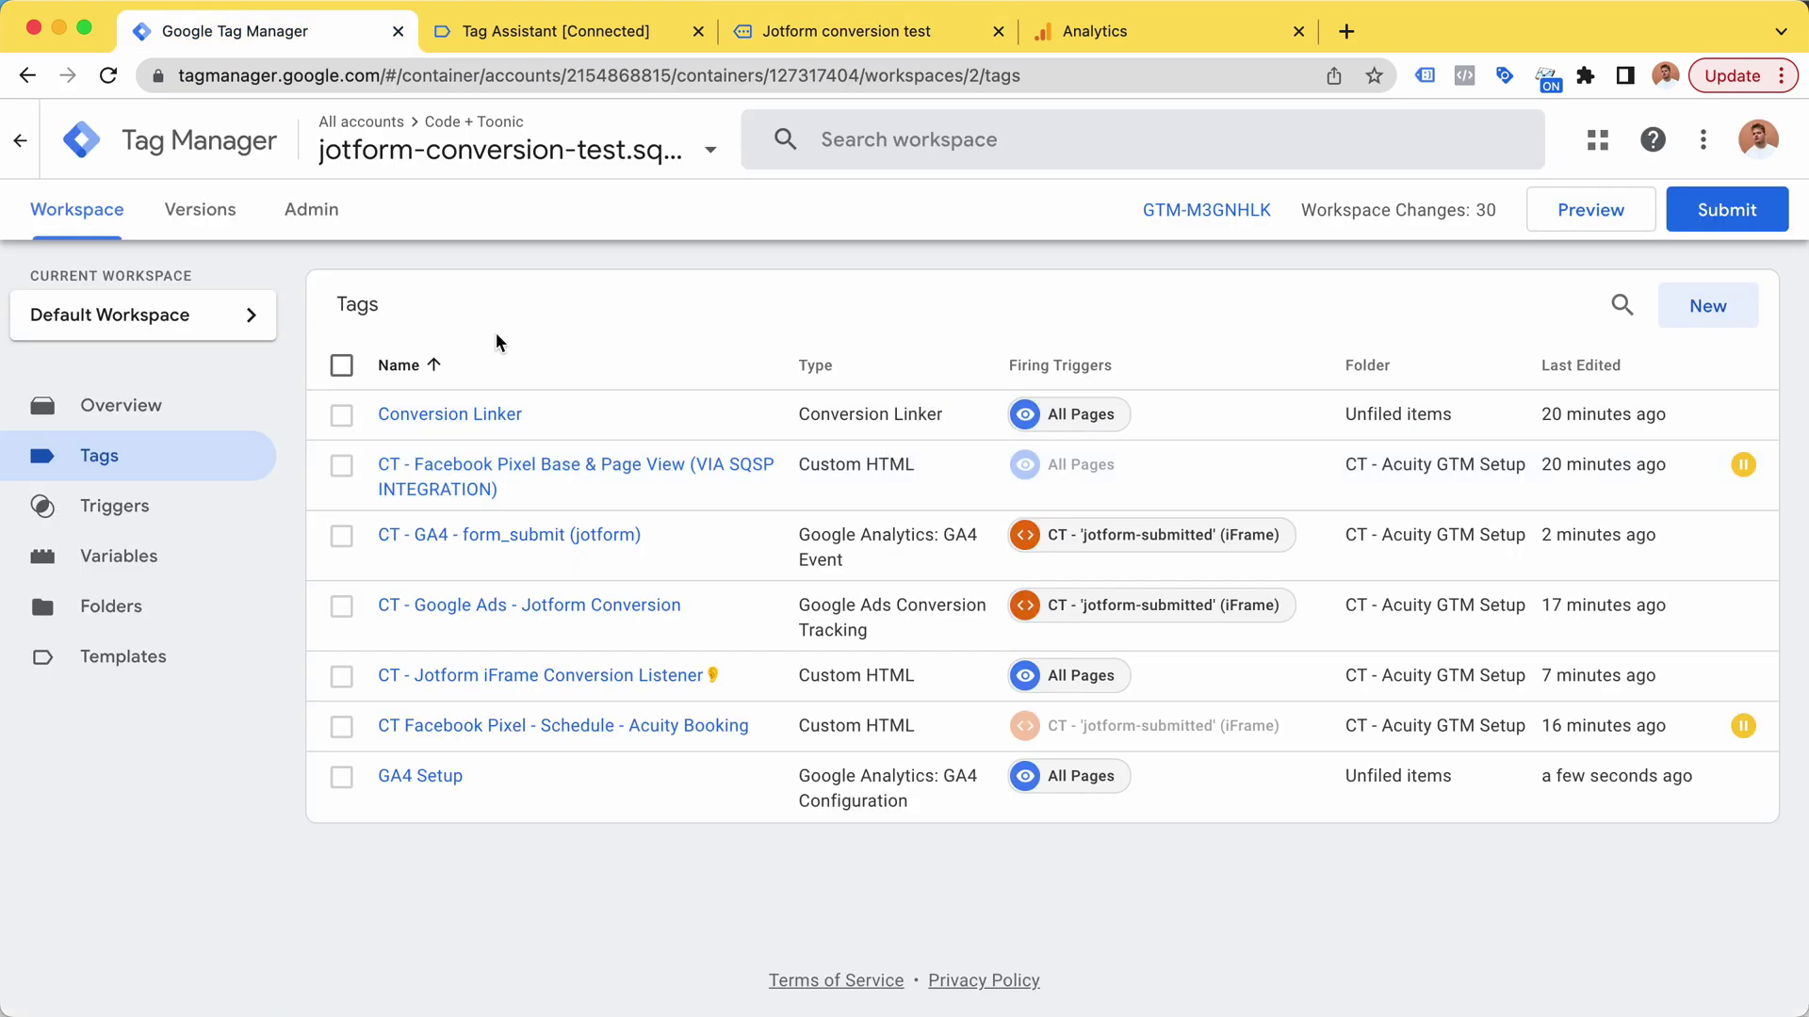
pyautogui.click(476, 675)
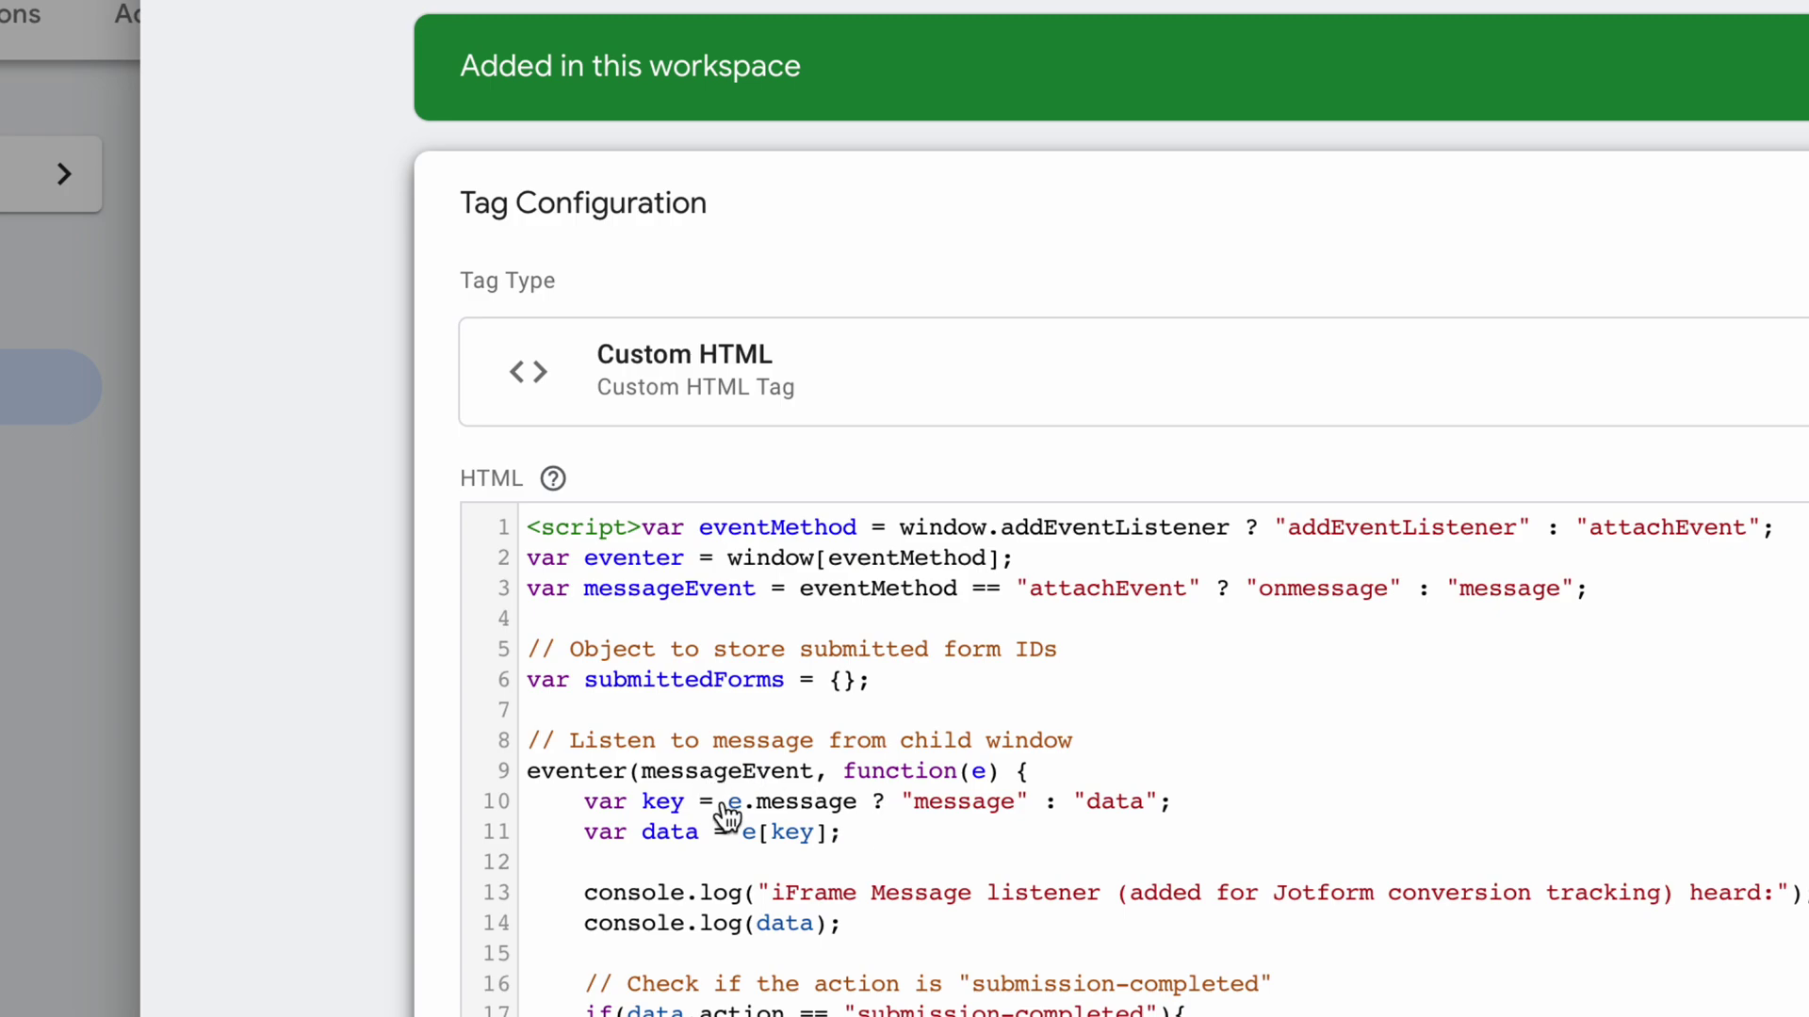
pyautogui.scroll(-1, 726, 808)
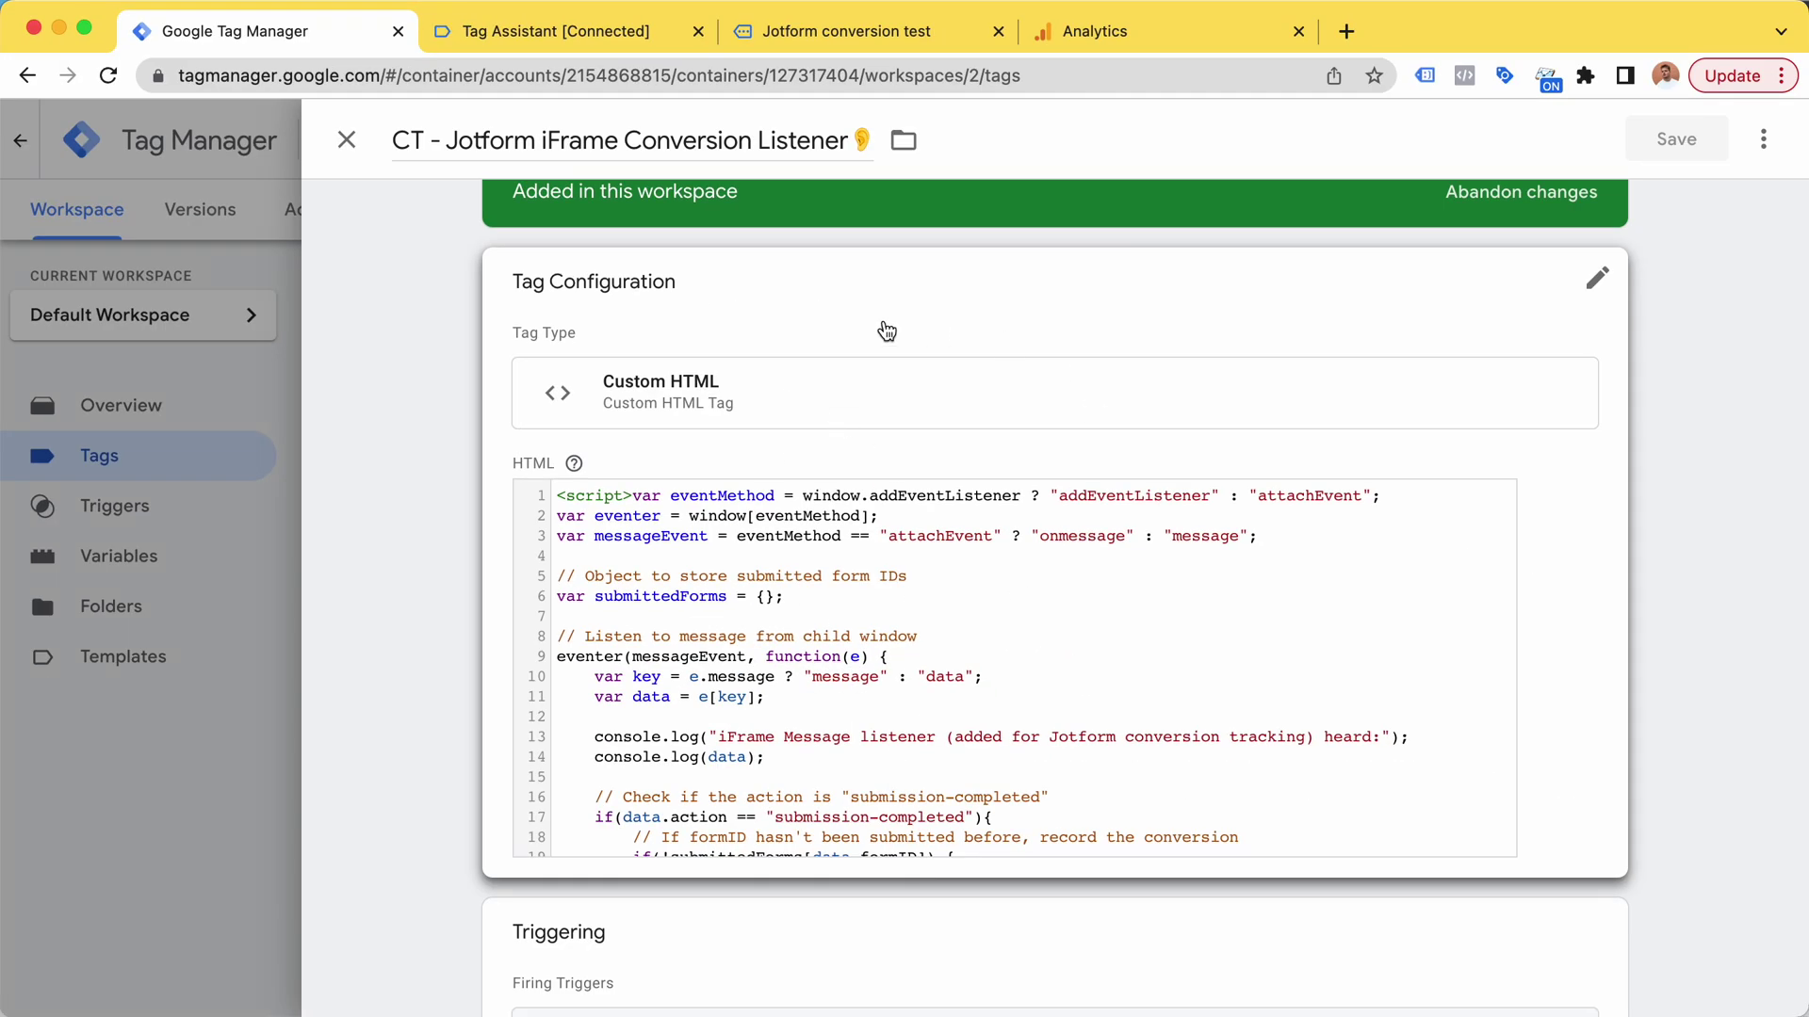
pyautogui.press('Escape')
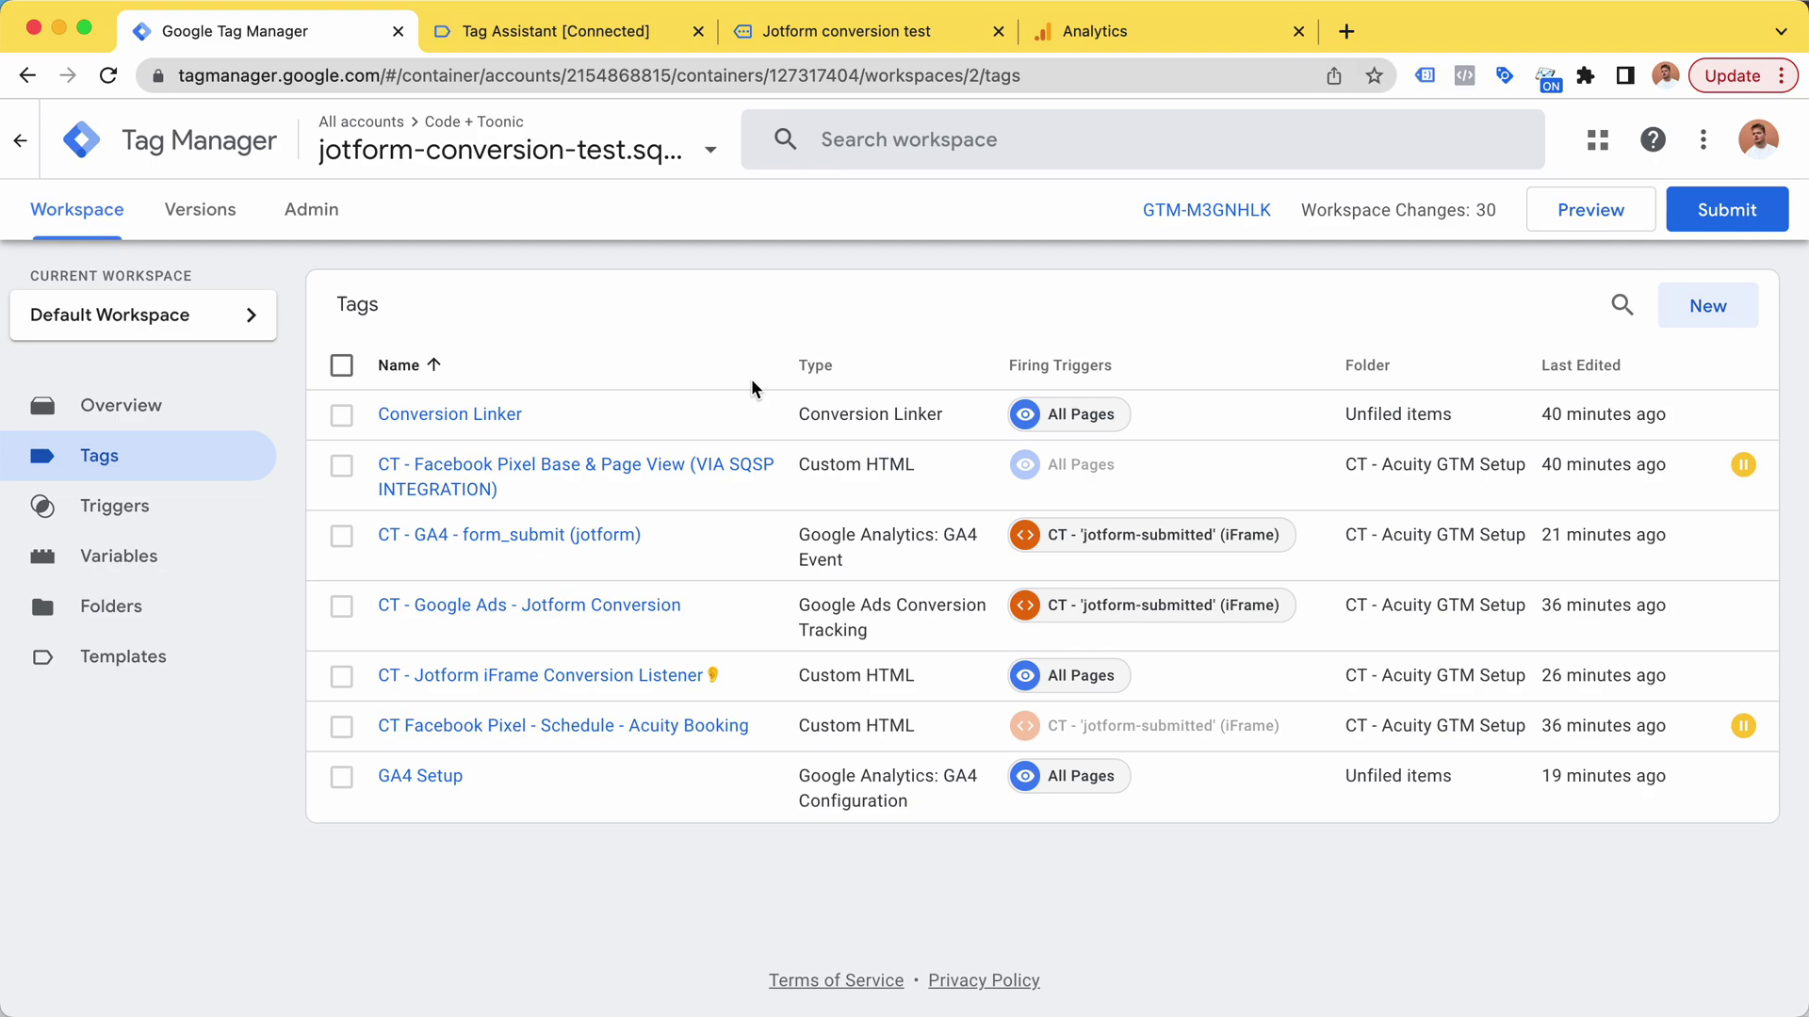
# Step: Inspect the CT - 'jotform-submitted' (iFrame) Custom Event trigger and close it unchanged
pyautogui.click(149, 513)
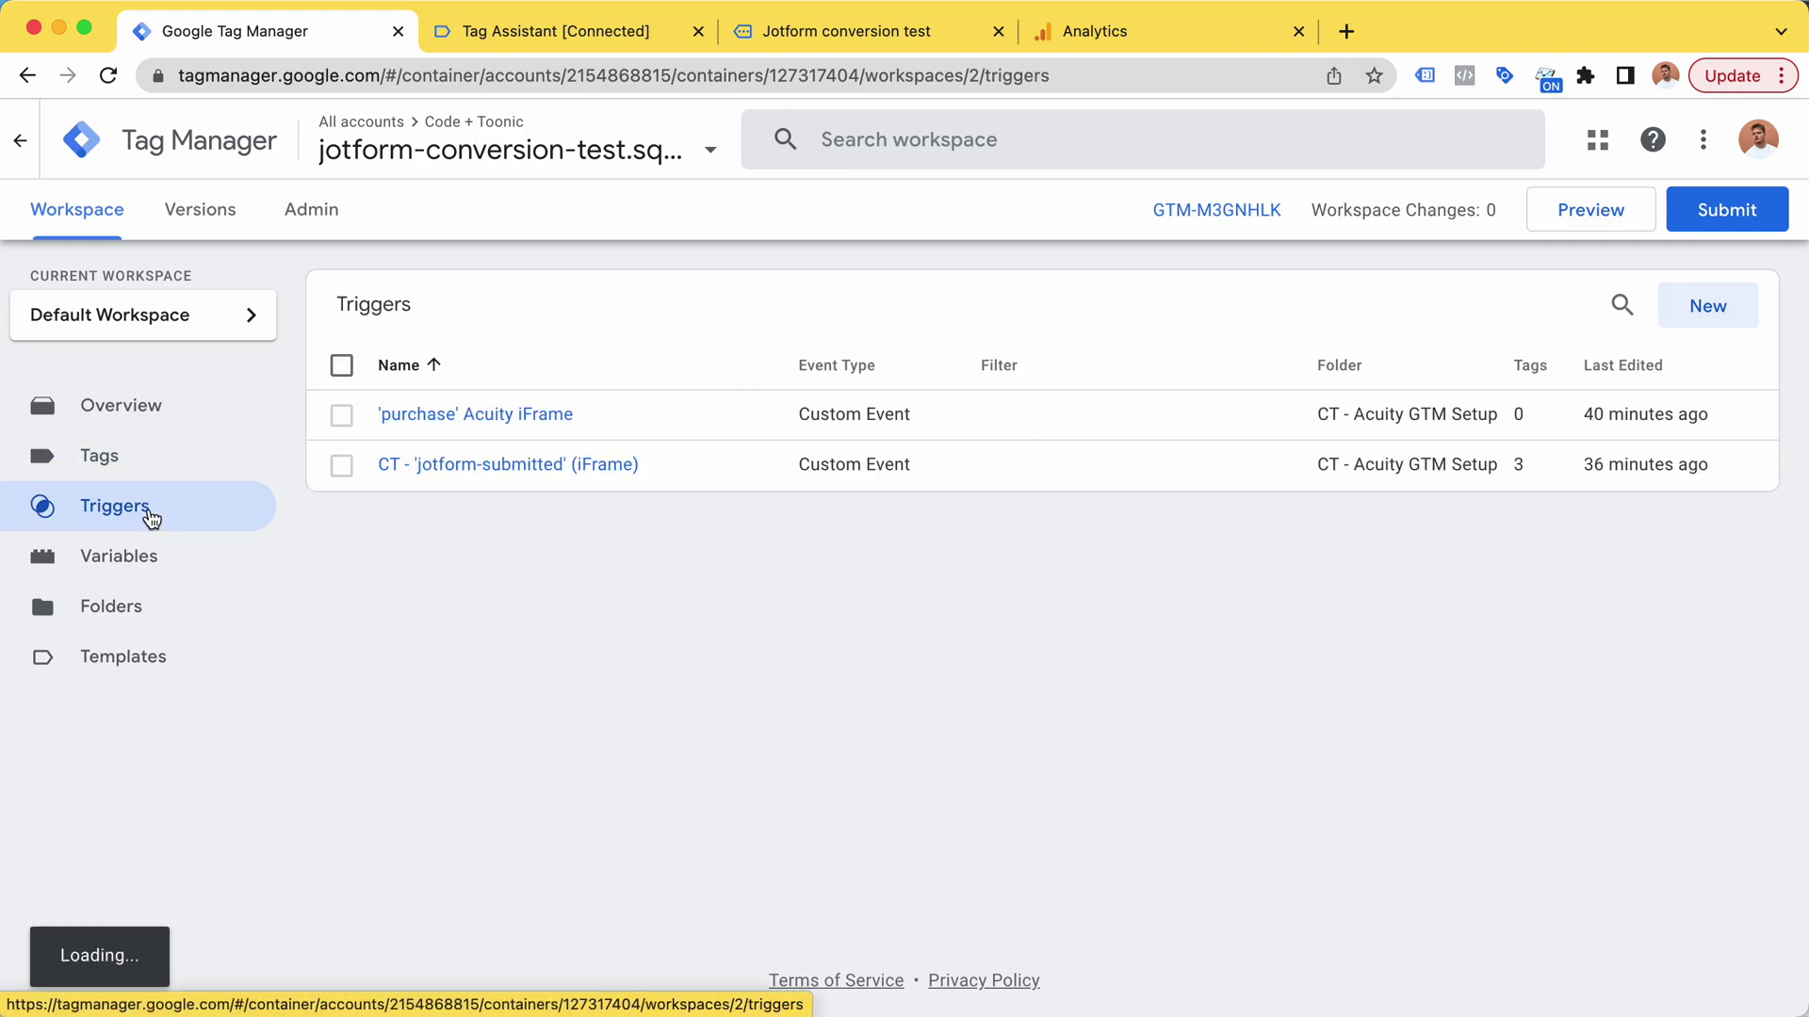
pyautogui.click(496, 465)
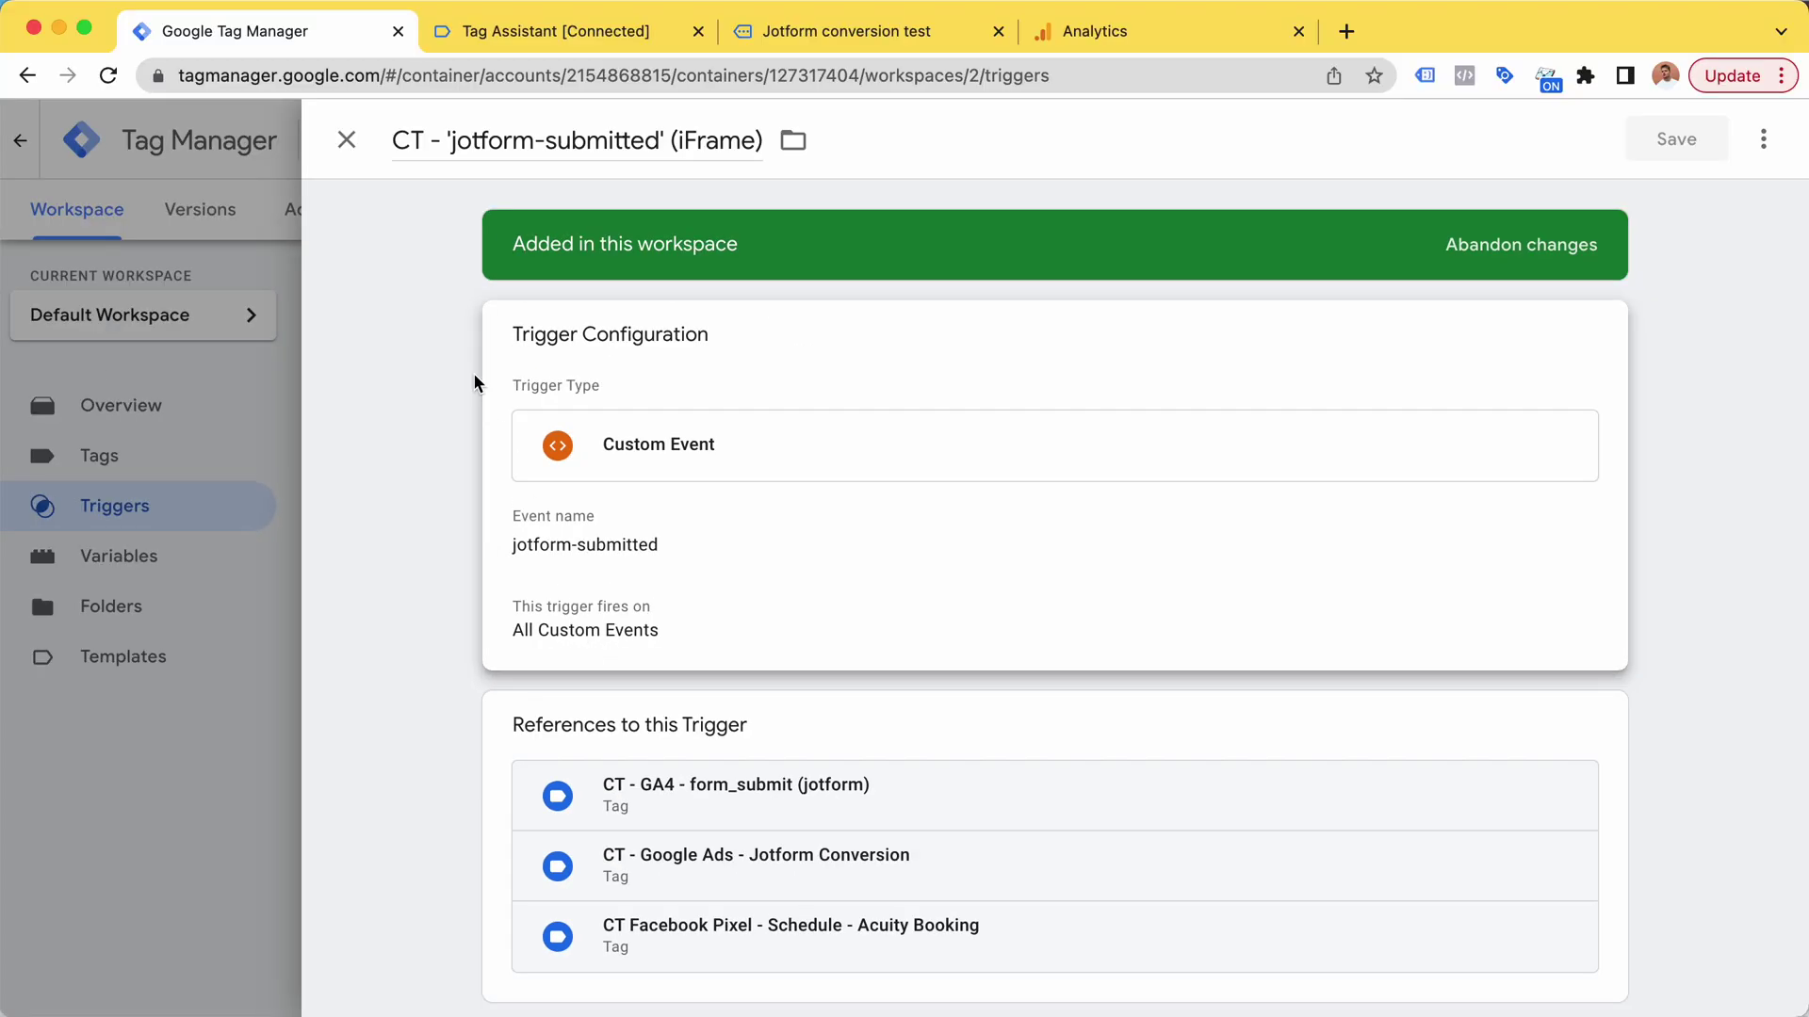
pyautogui.click(202, 518)
# Step: Confirm dl.formID (Jotform) reads formID, then close the Tag Assistant and Jotform tabs
pyautogui.click(172, 559)
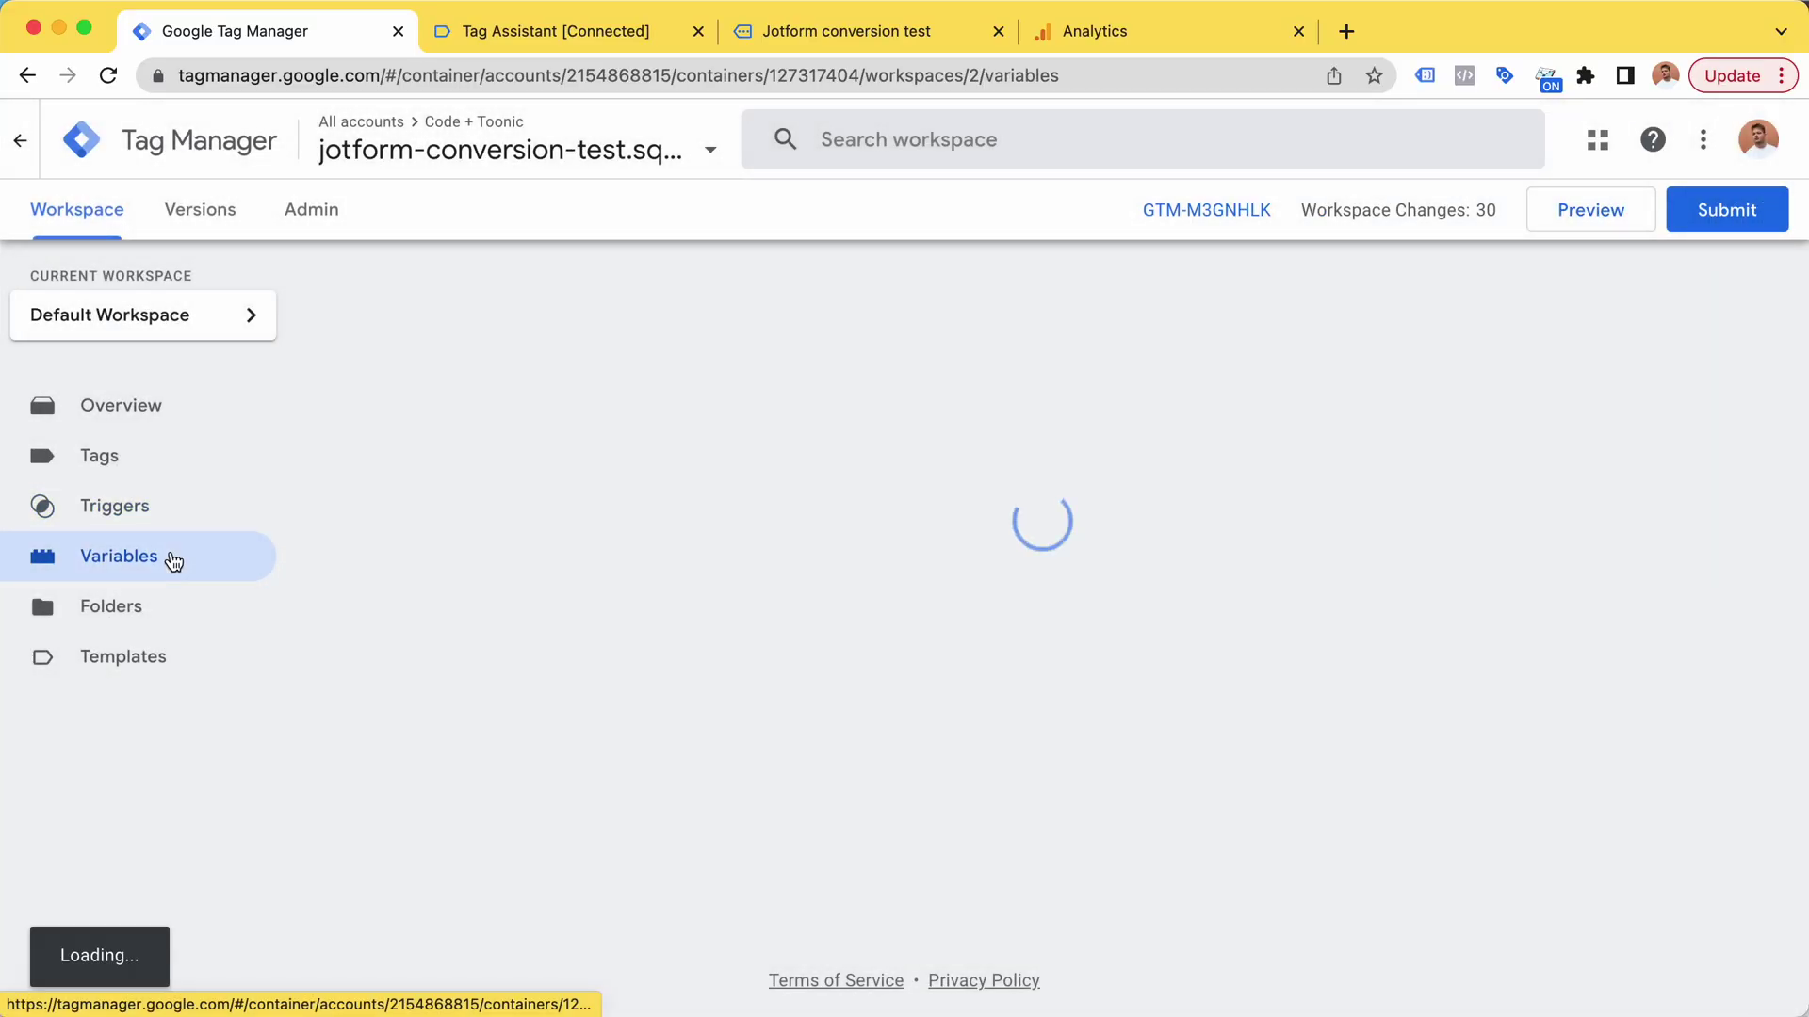
pyautogui.scroll(-10, 554, 444)
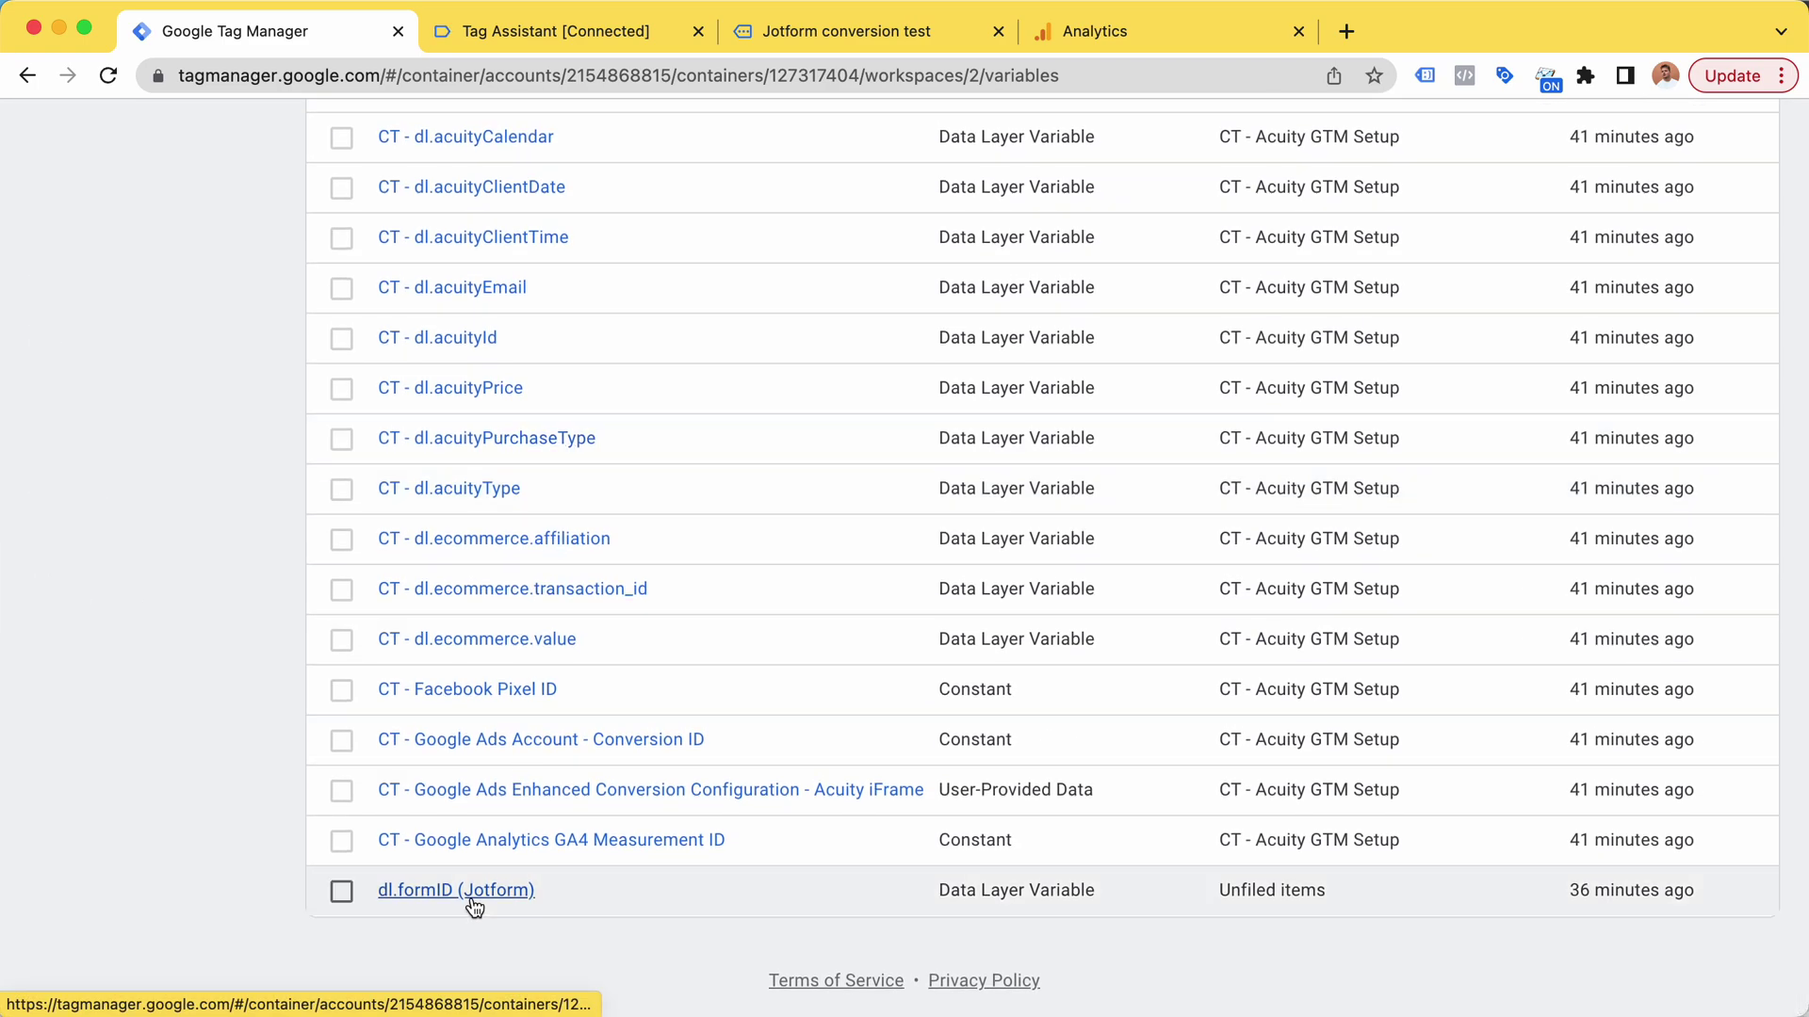
pyautogui.click(473, 890)
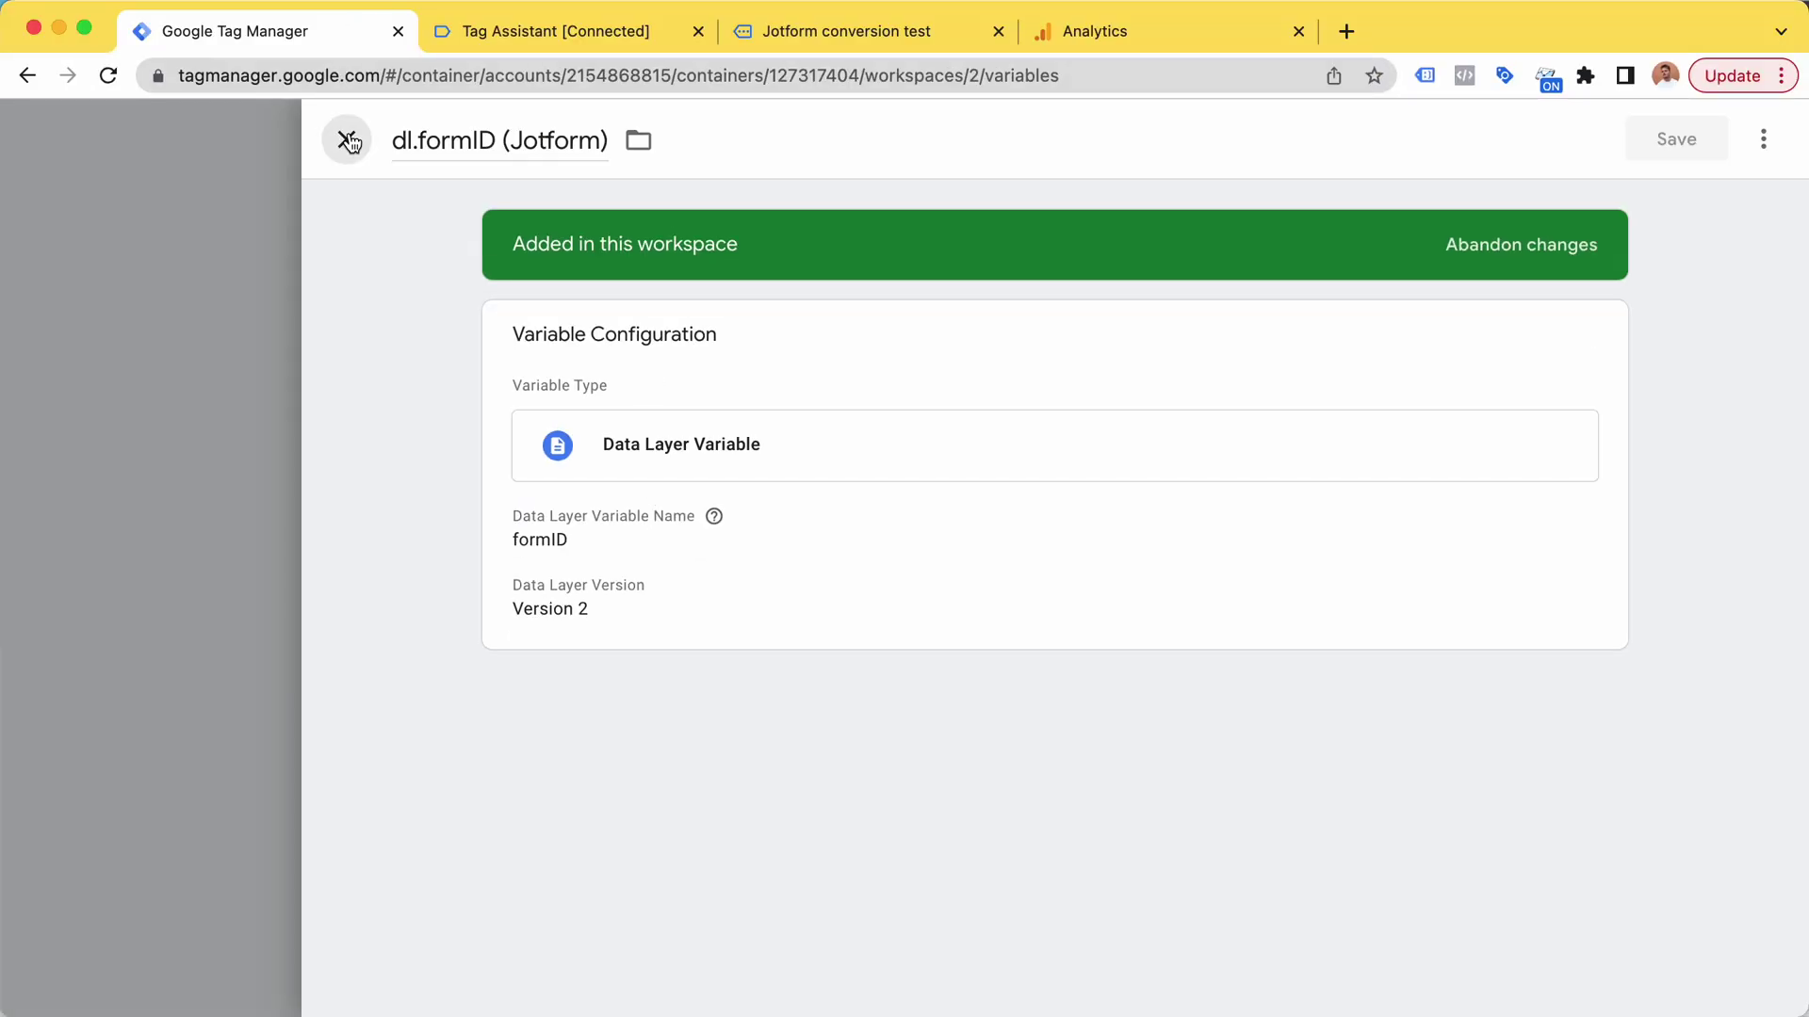
pyautogui.click(348, 140)
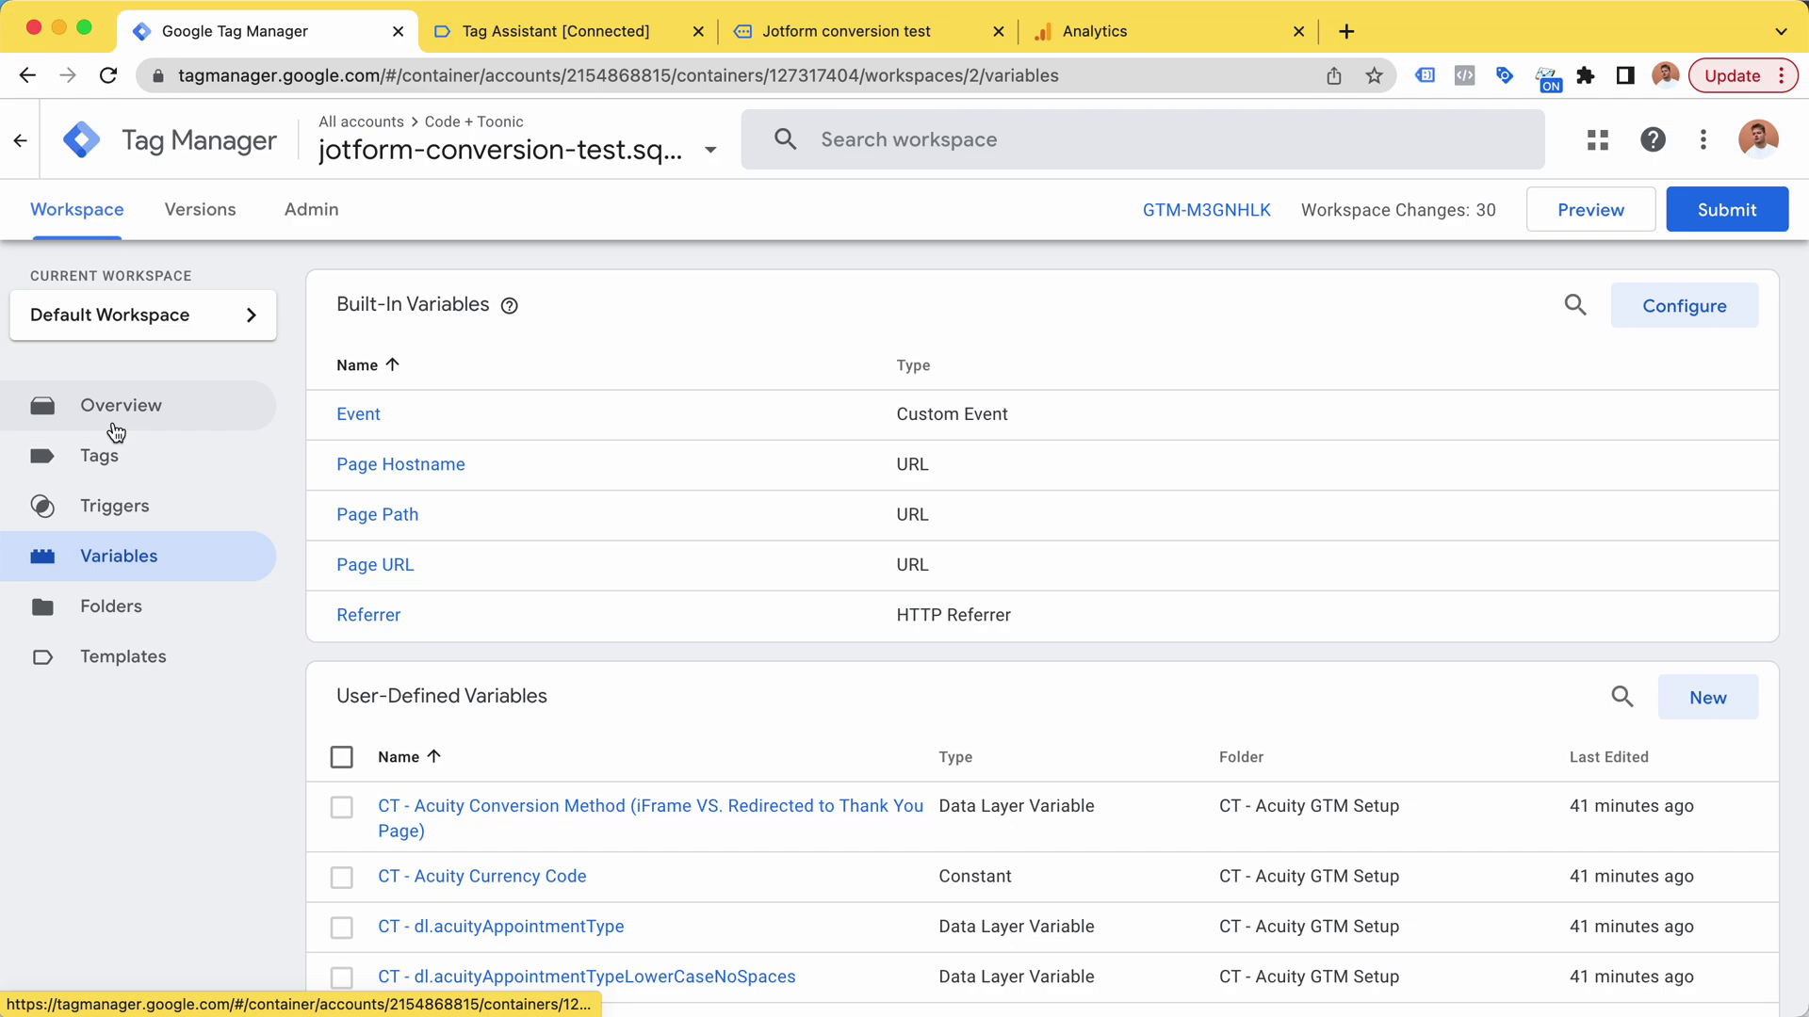
pyautogui.hotkey('ctrl', 'Tab')
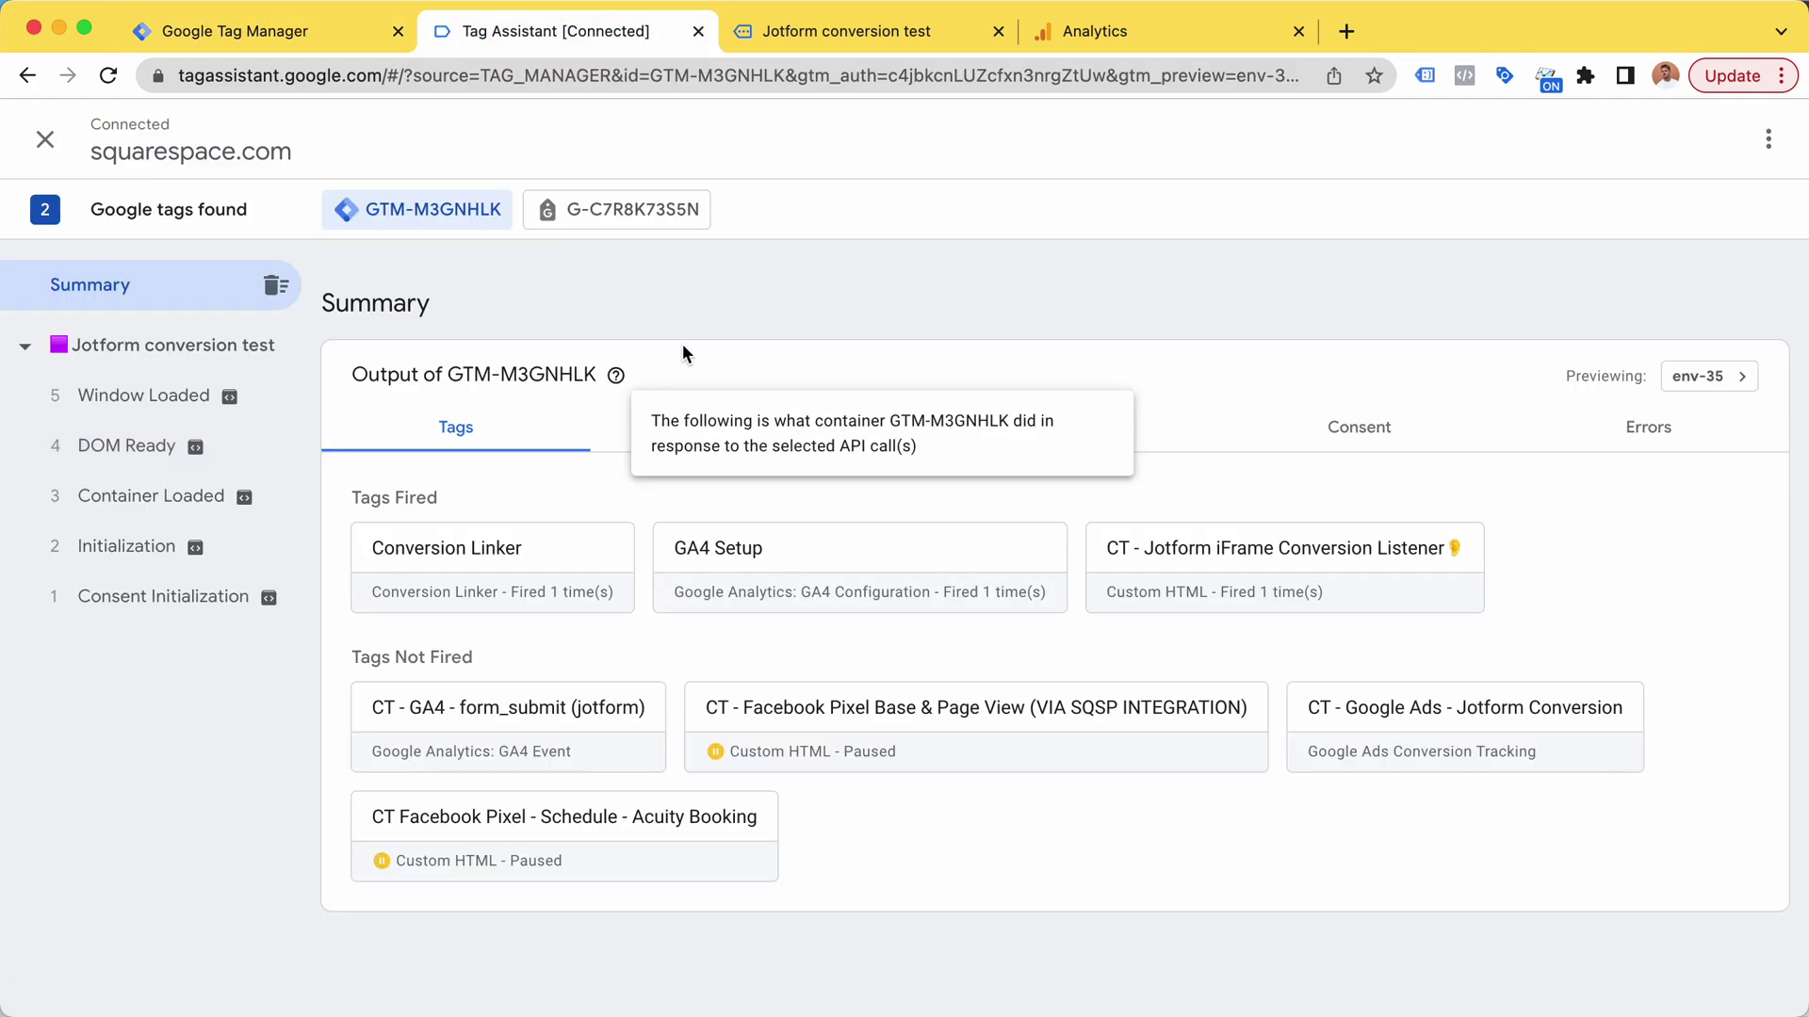
pyautogui.press('super+w')
pyautogui.press('super+w')
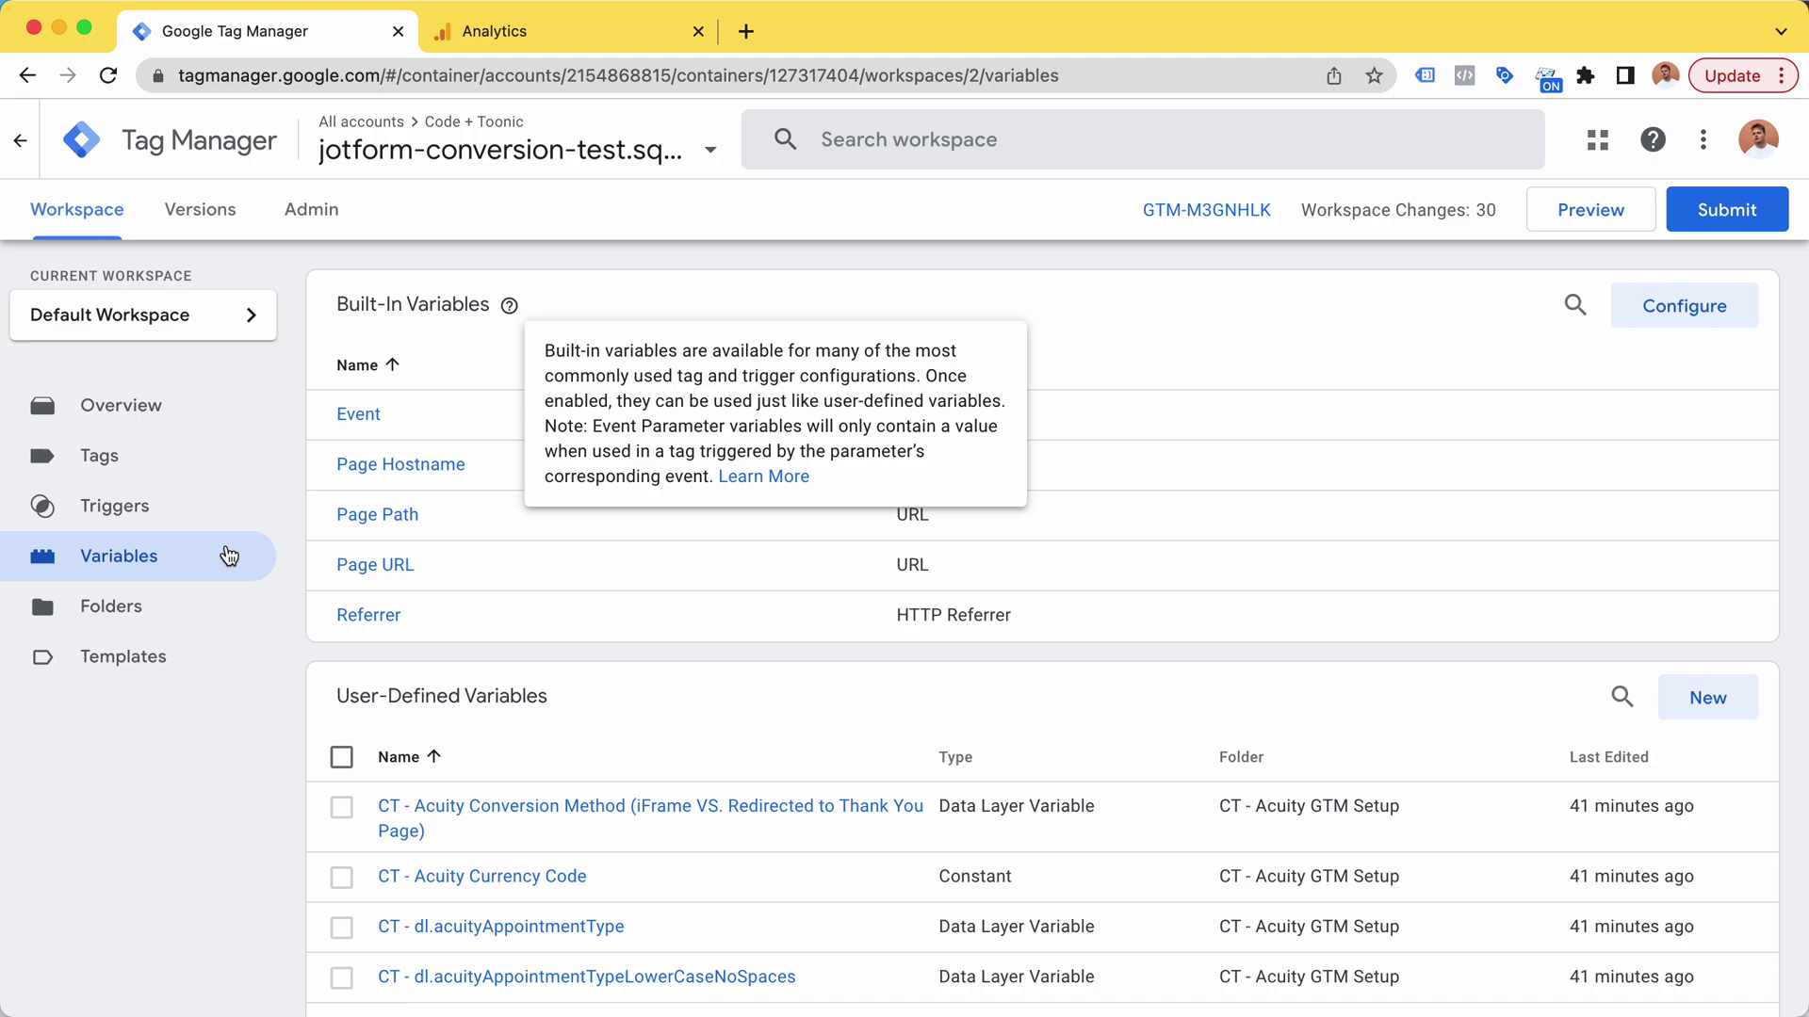
# Step: Connect a new preview session and fill the form: name Test, the saved e-mail, message test
pyautogui.click(1590, 211)
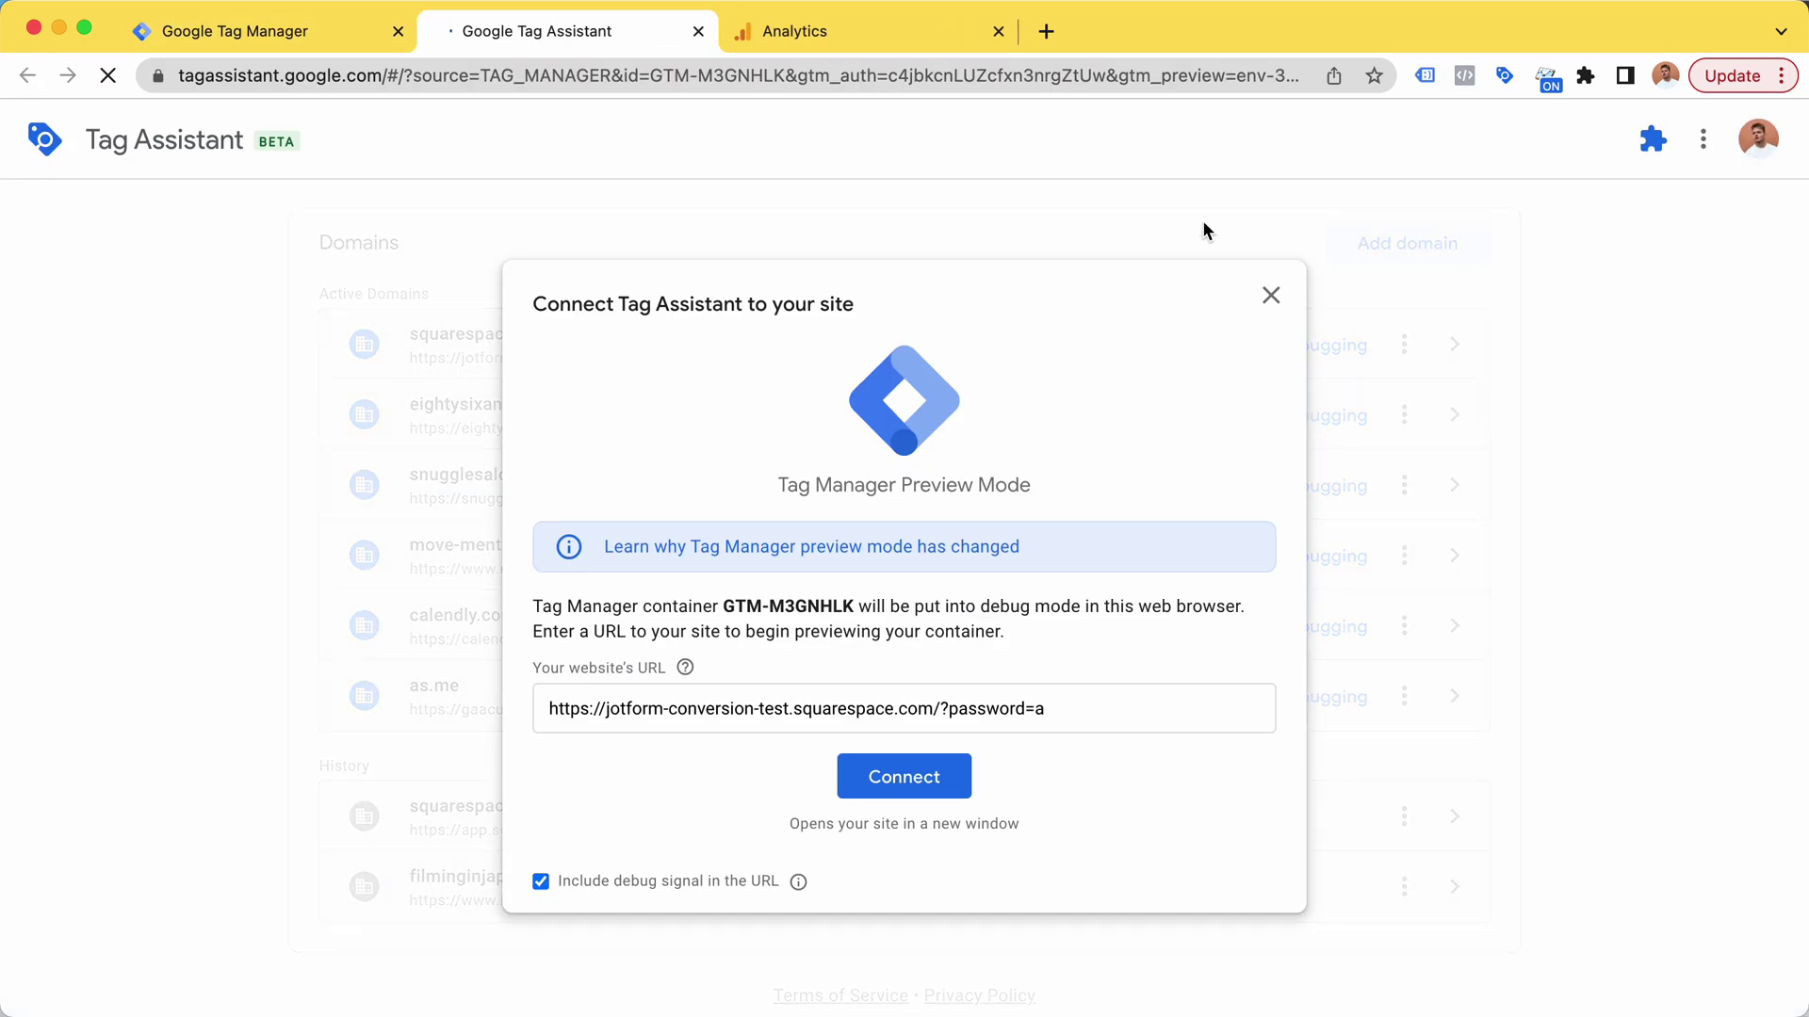
pyautogui.click(935, 774)
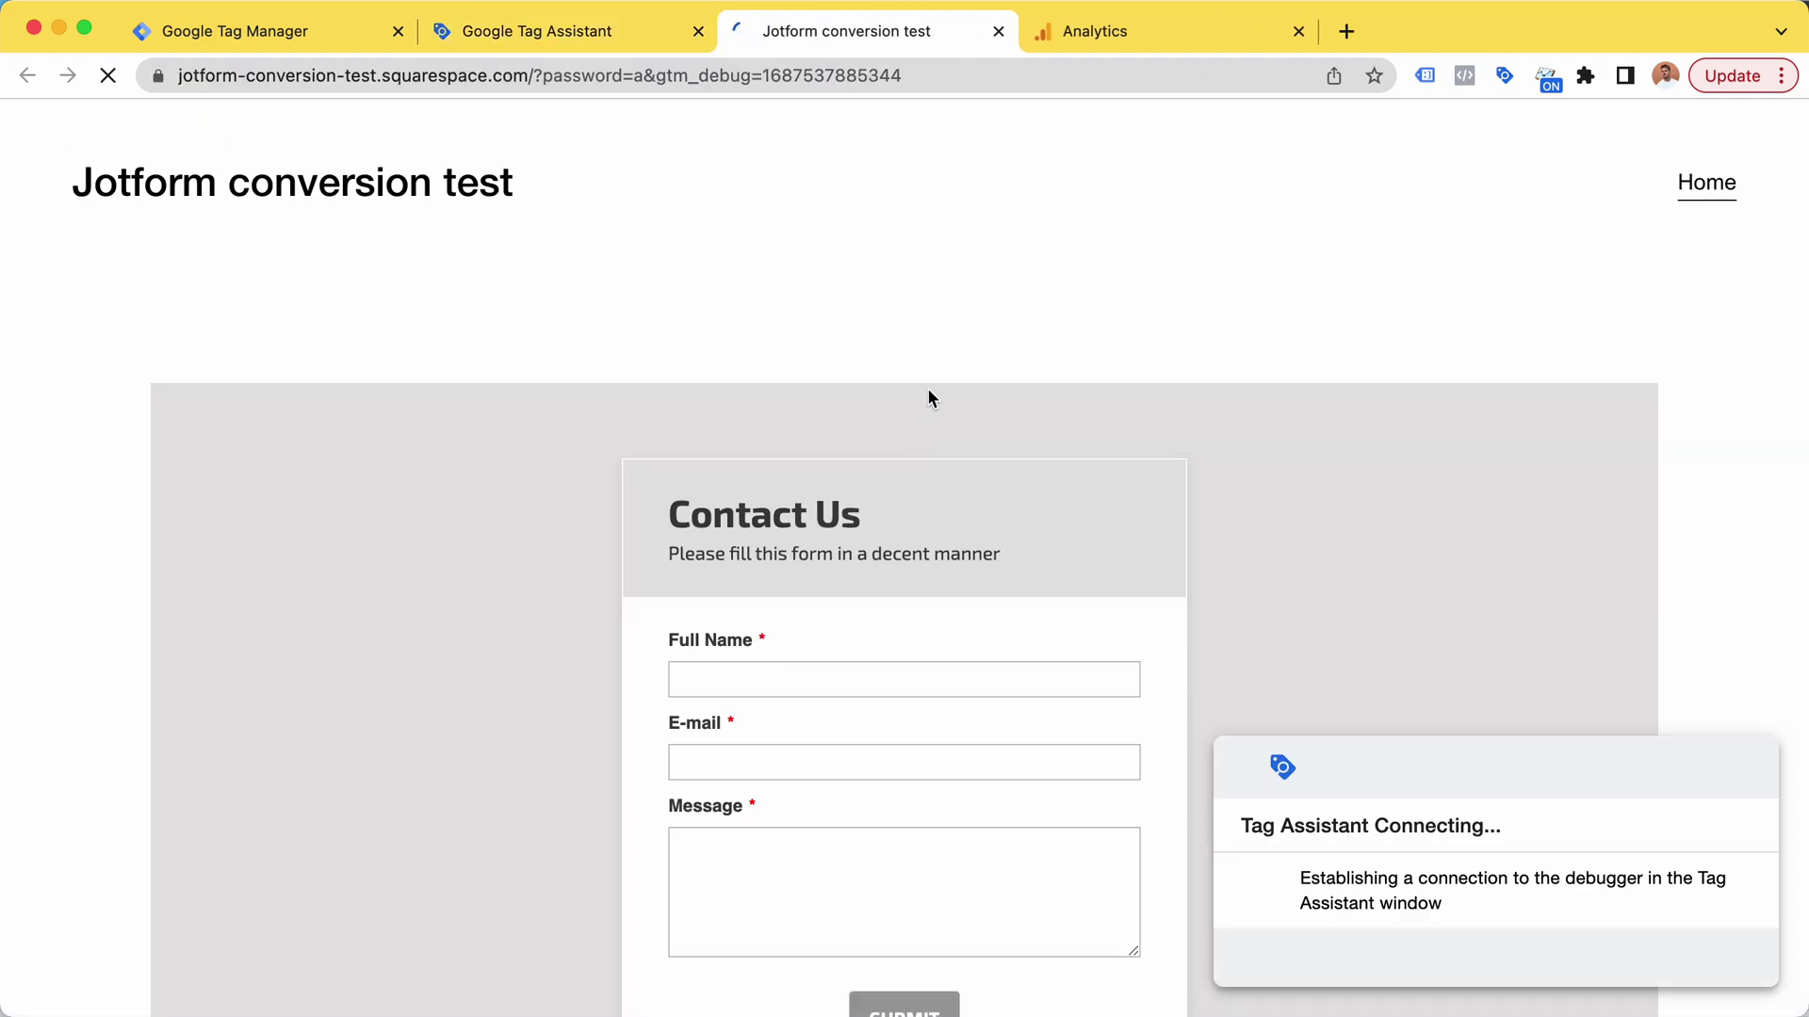
pyautogui.click(891, 666)
pyautogui.write('T')
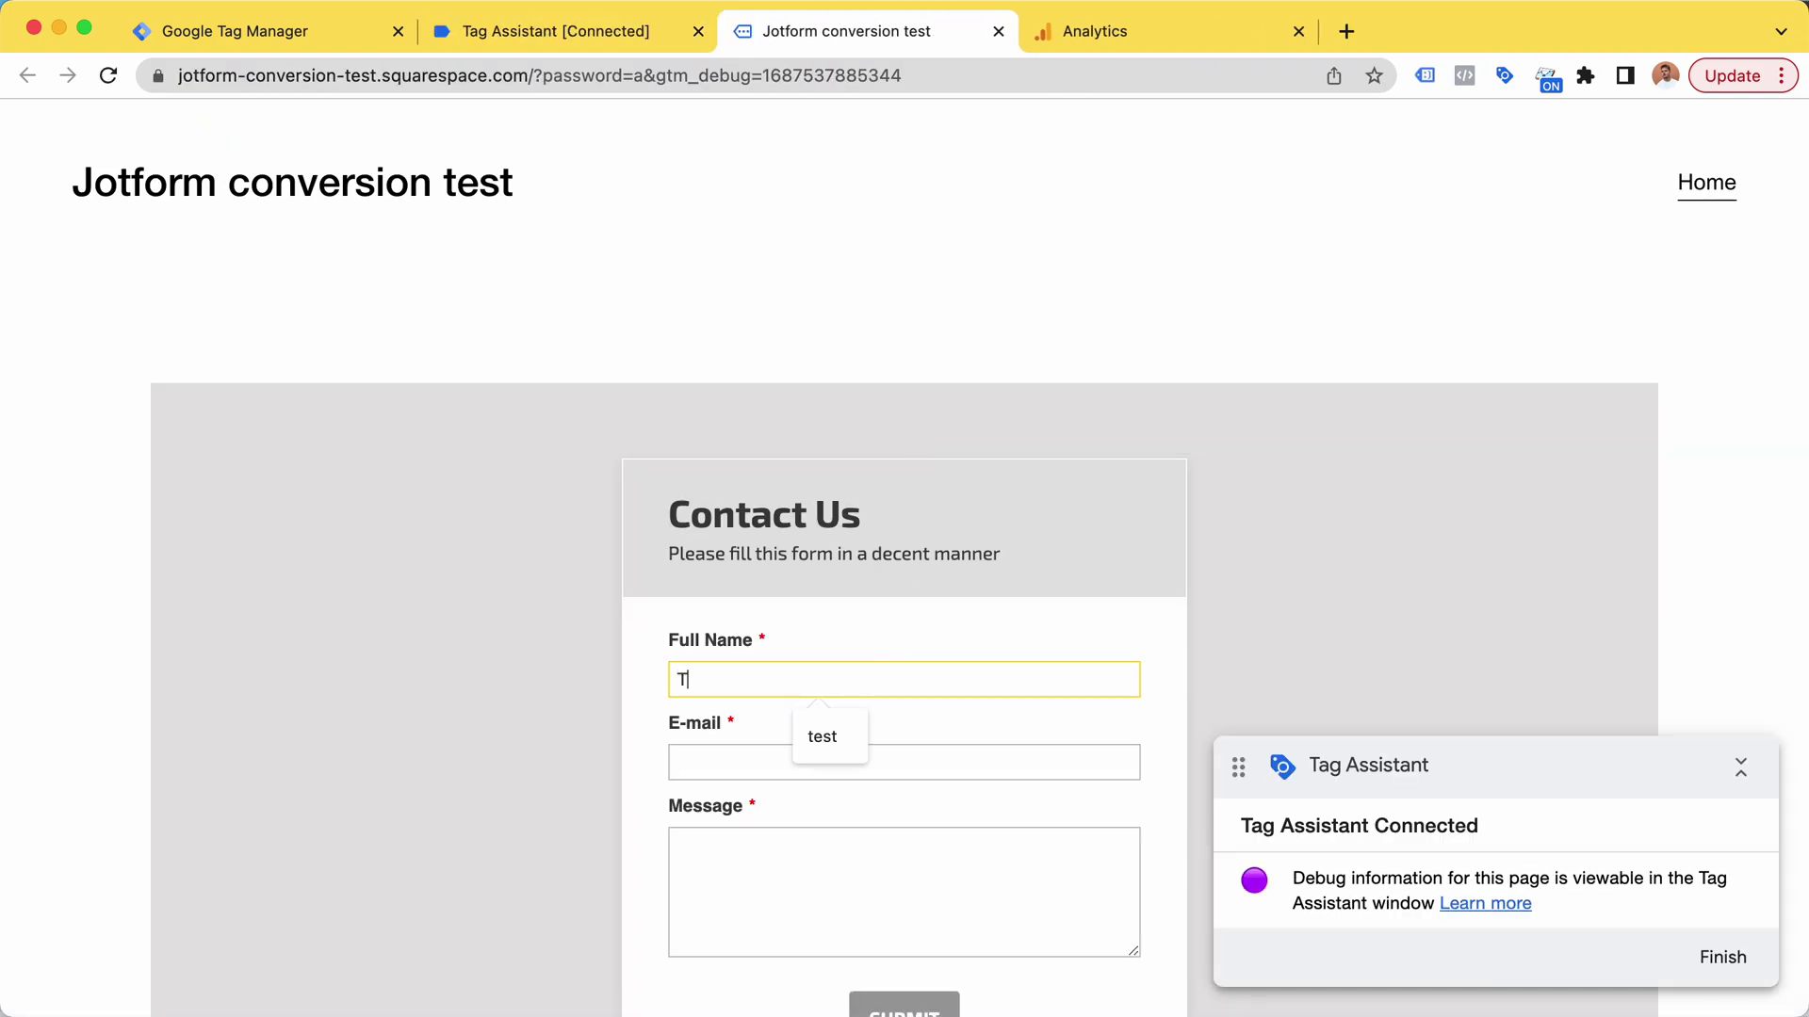
pyautogui.write('est')
pyautogui.click(956, 756)
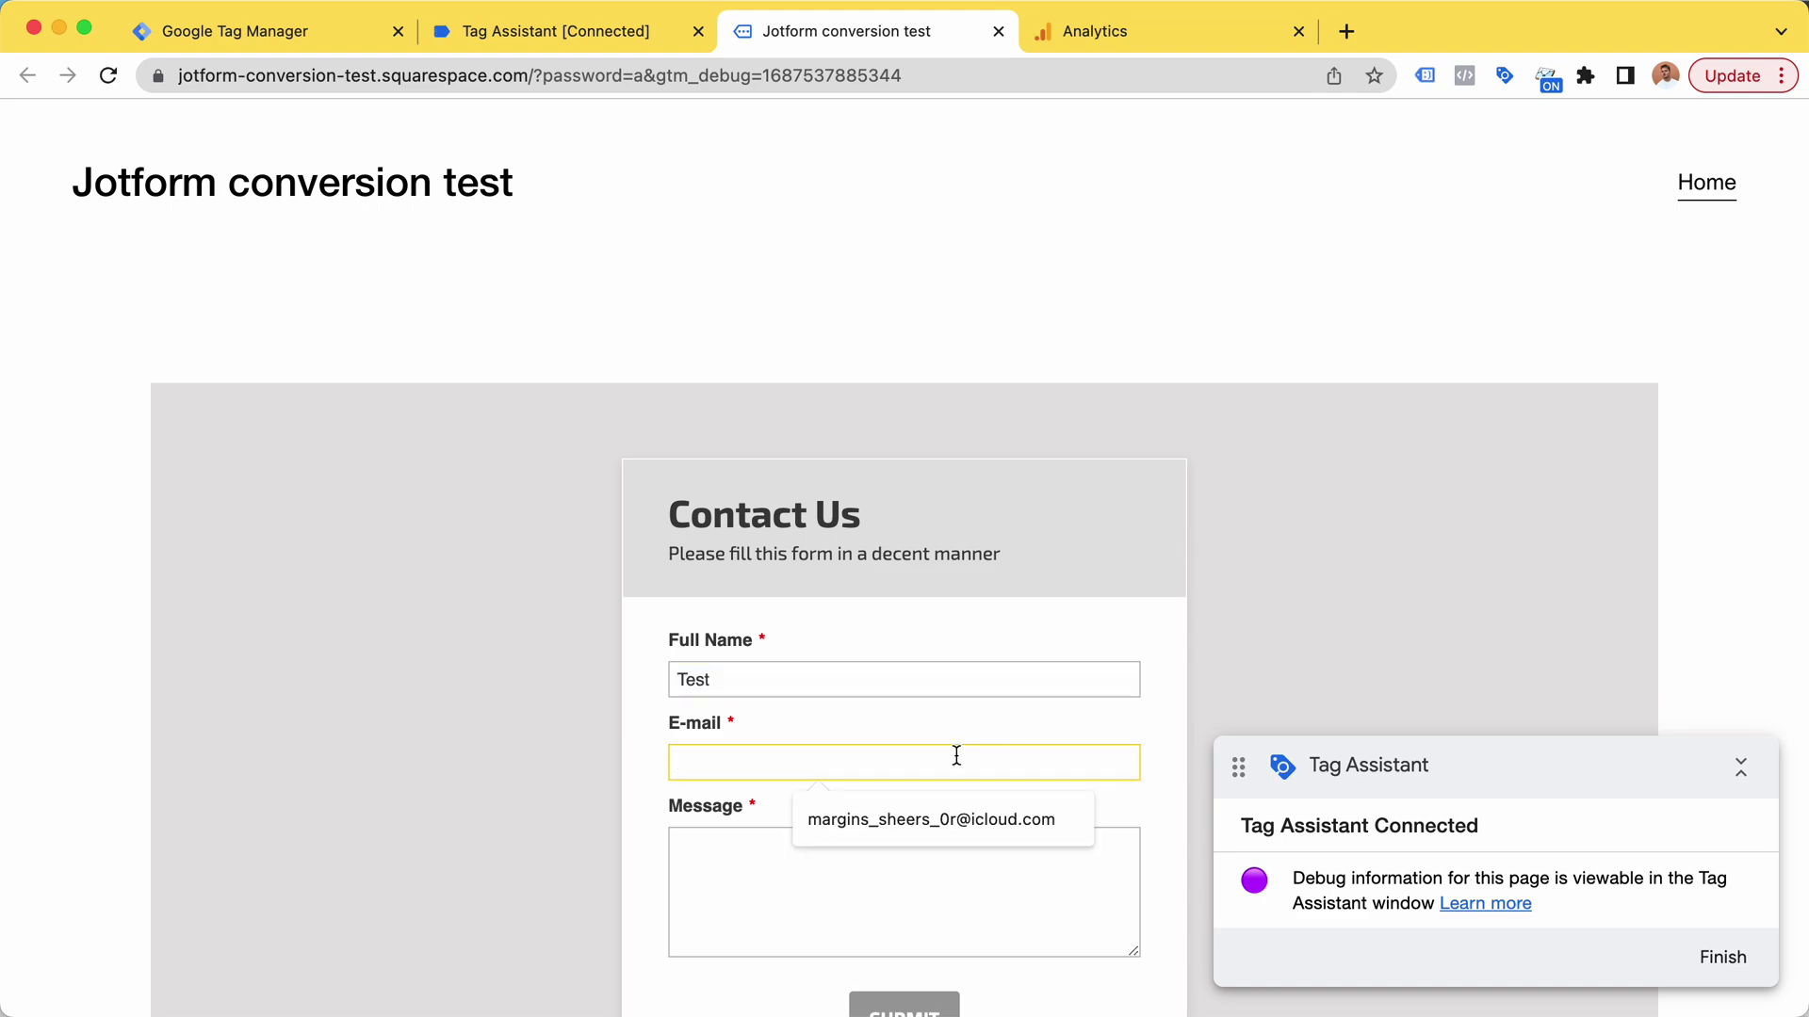
pyautogui.click(908, 818)
pyautogui.click(939, 901)
pyautogui.write('test')
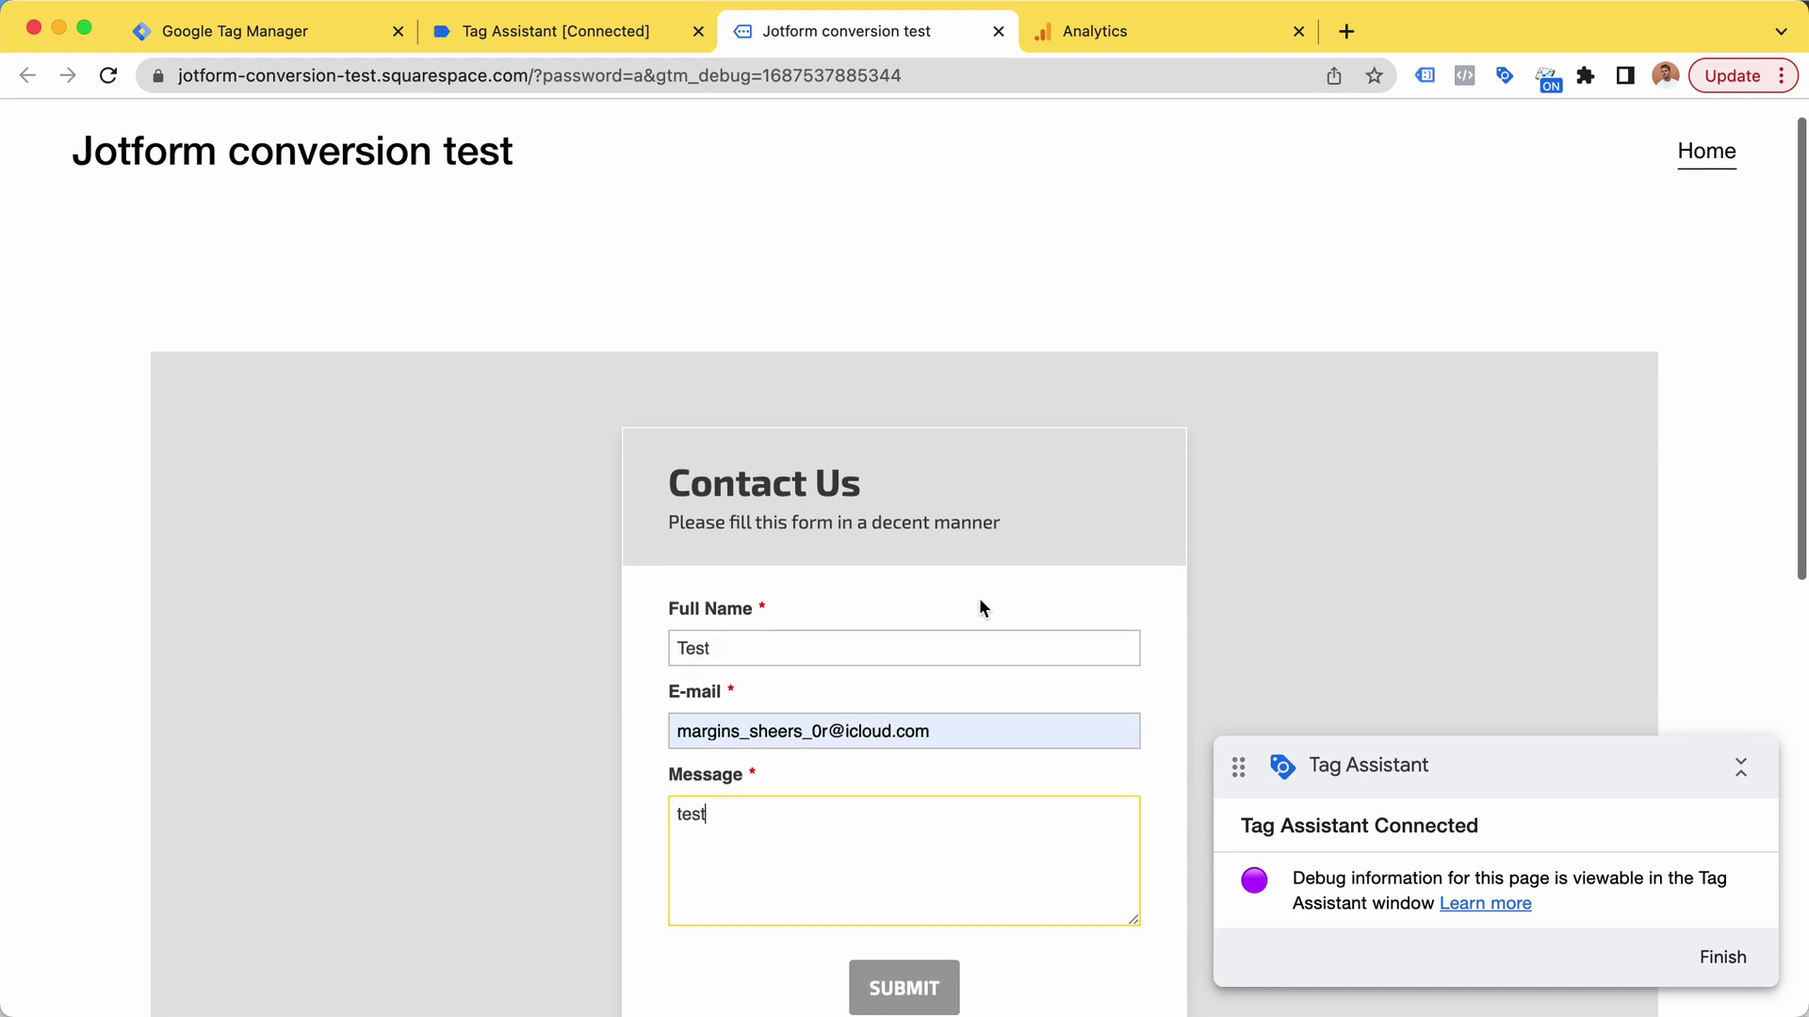
pyautogui.scroll(-2, 980, 603)
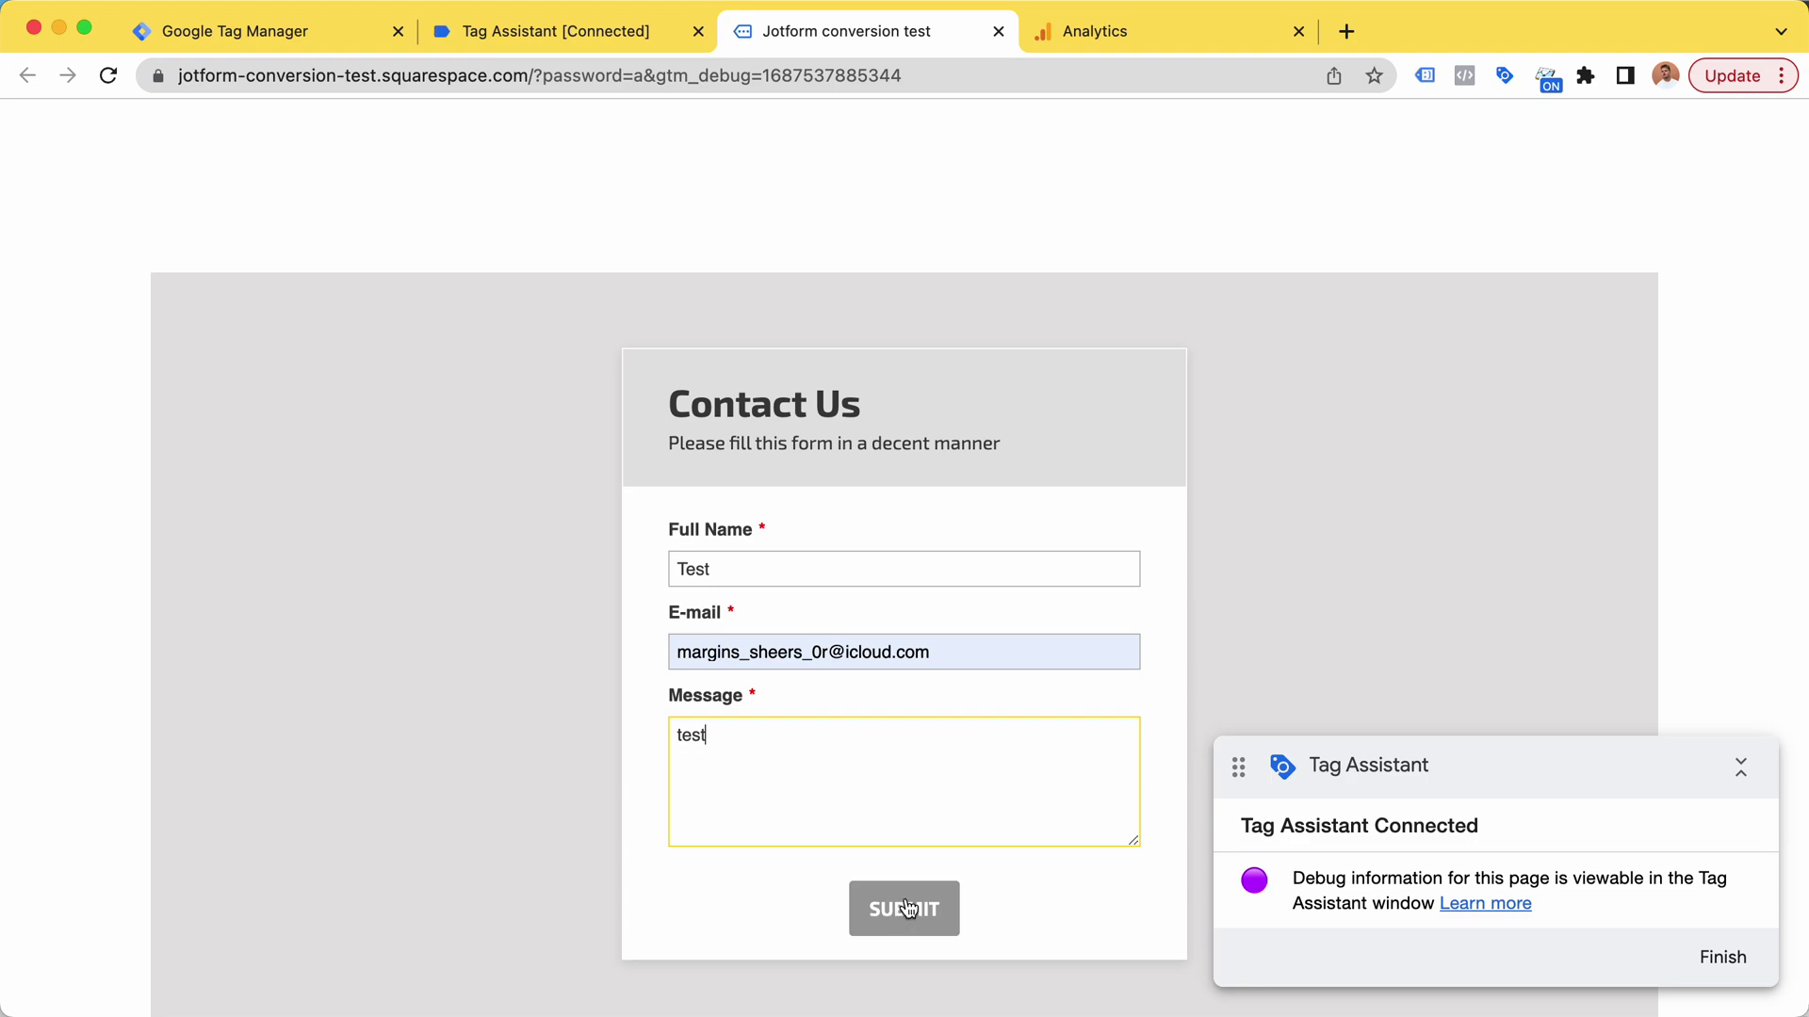
# Step: Dismiss the connection confirmation and review the Jotform conversion test page summary
pyautogui.click(546, 32)
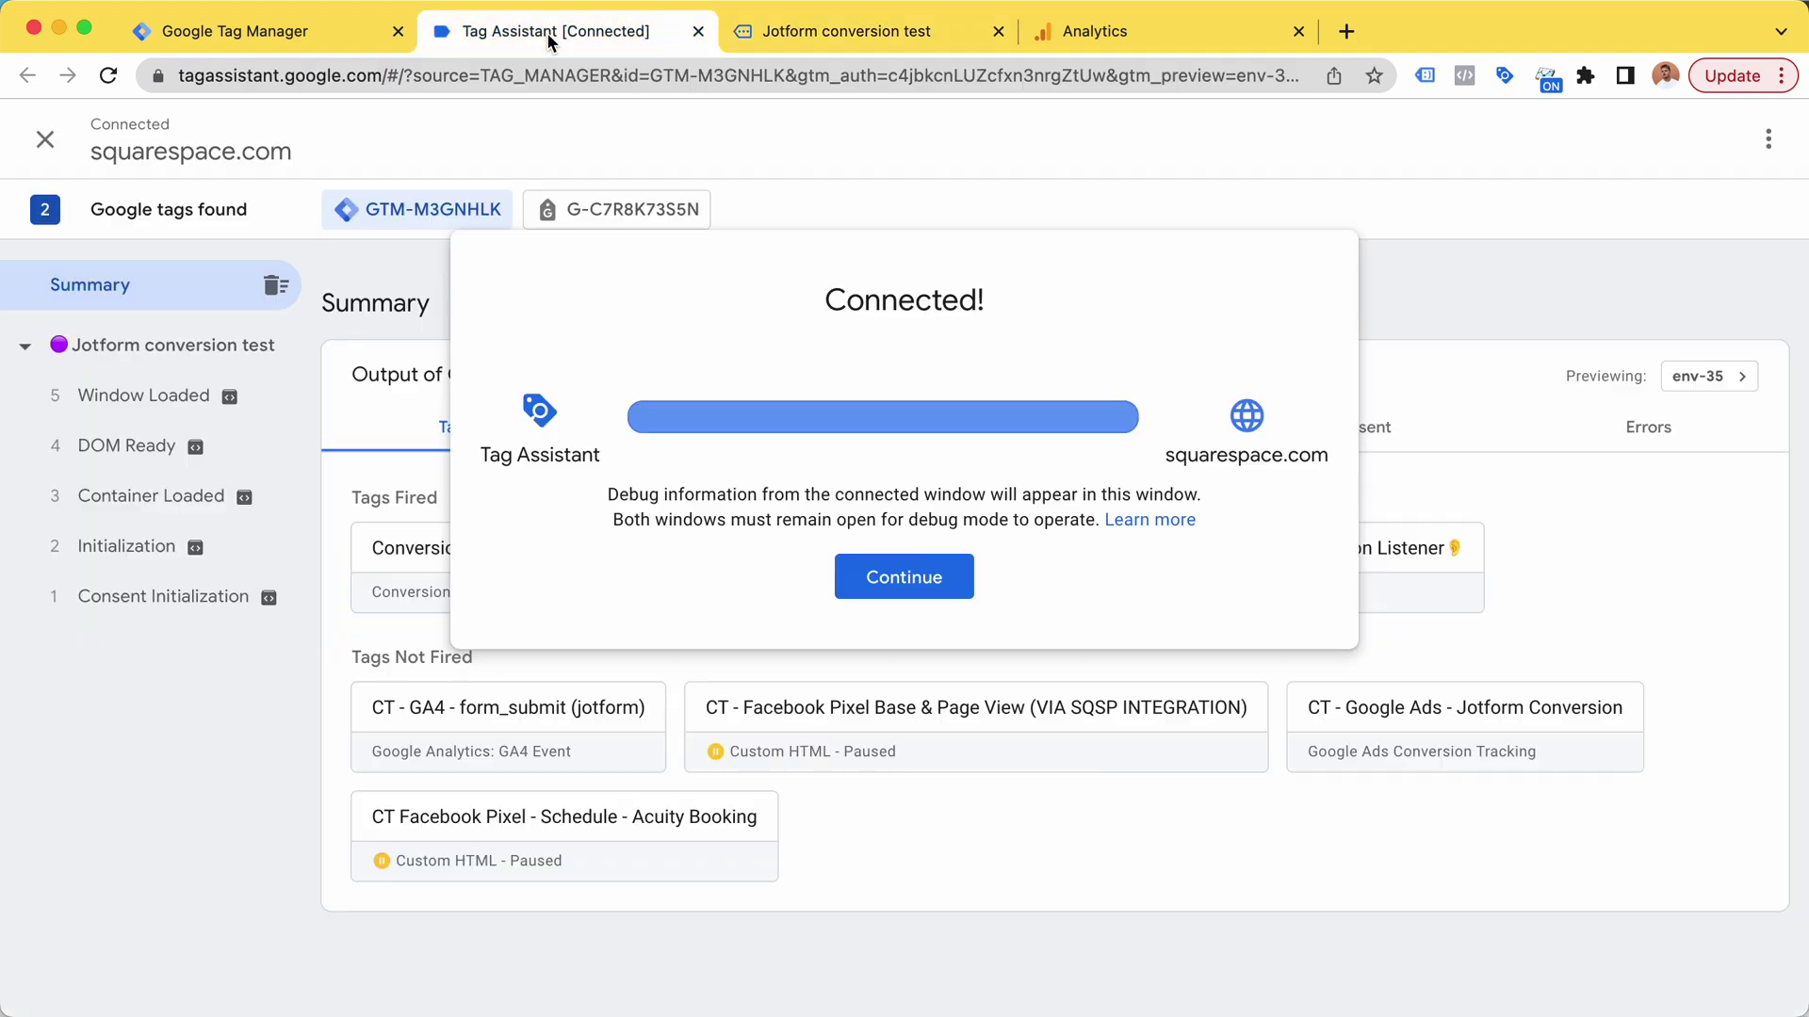
pyautogui.click(862, 588)
pyautogui.click(251, 346)
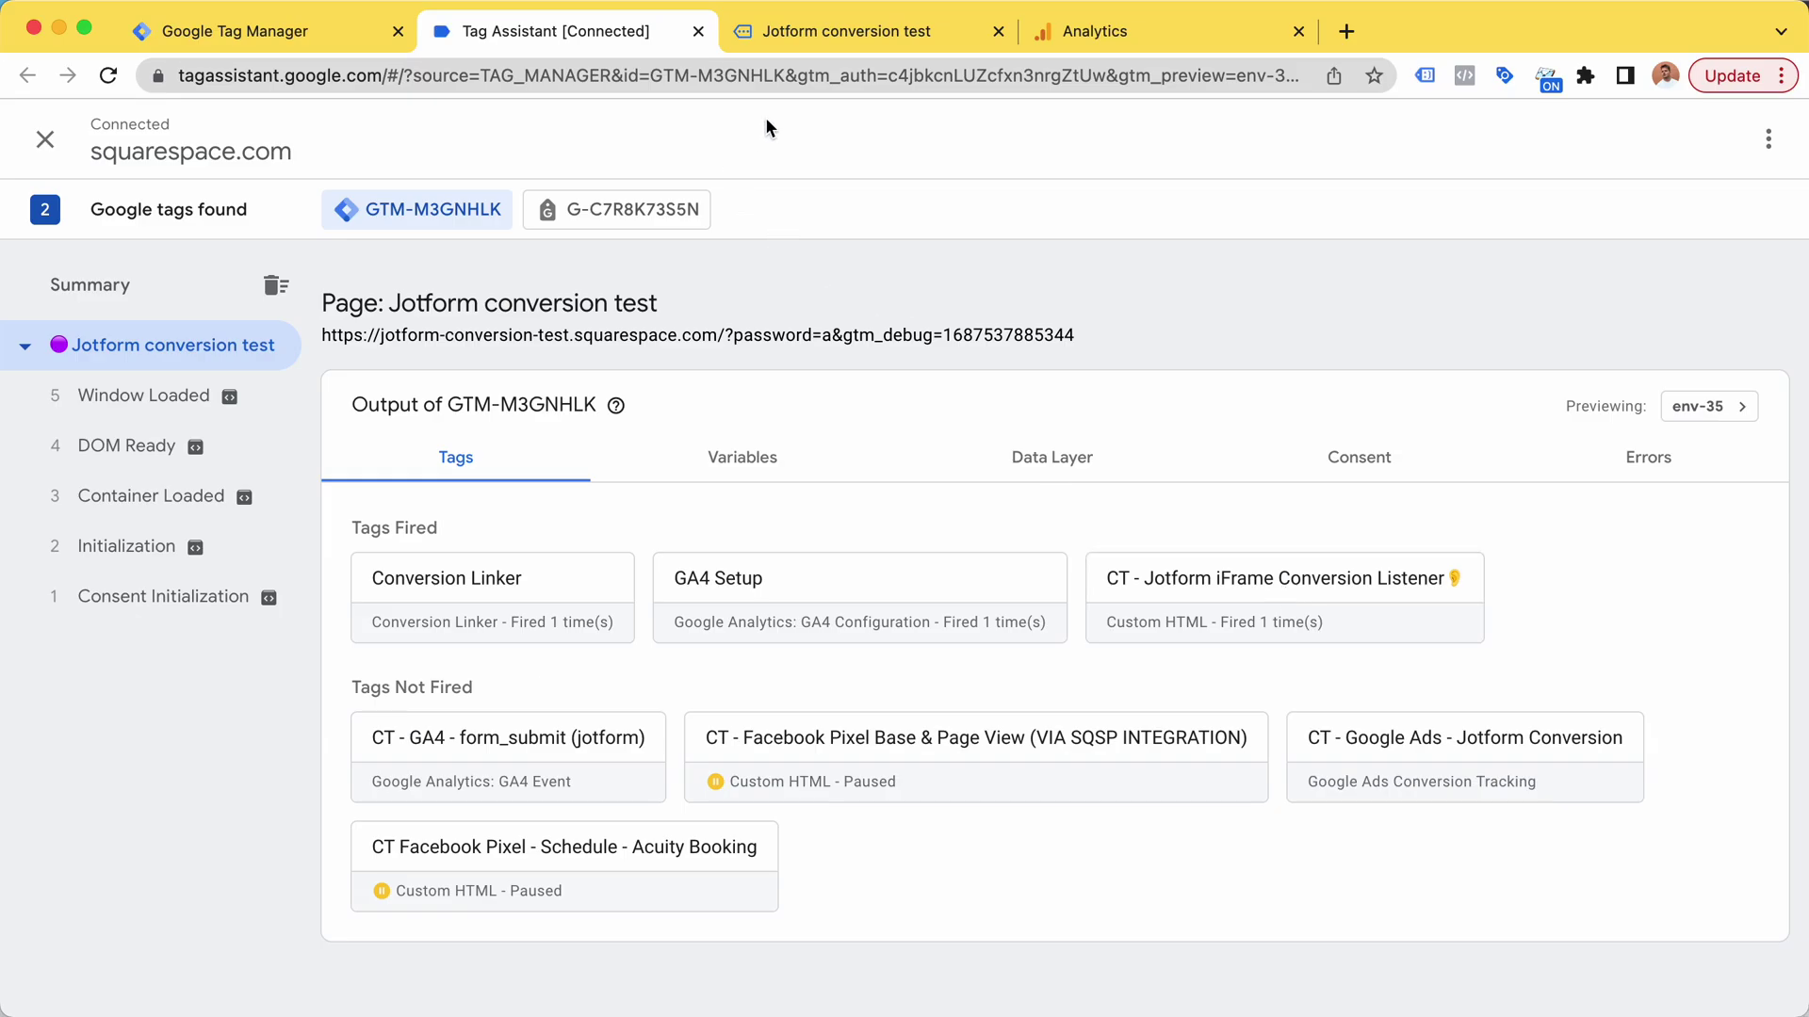
pyautogui.click(851, 33)
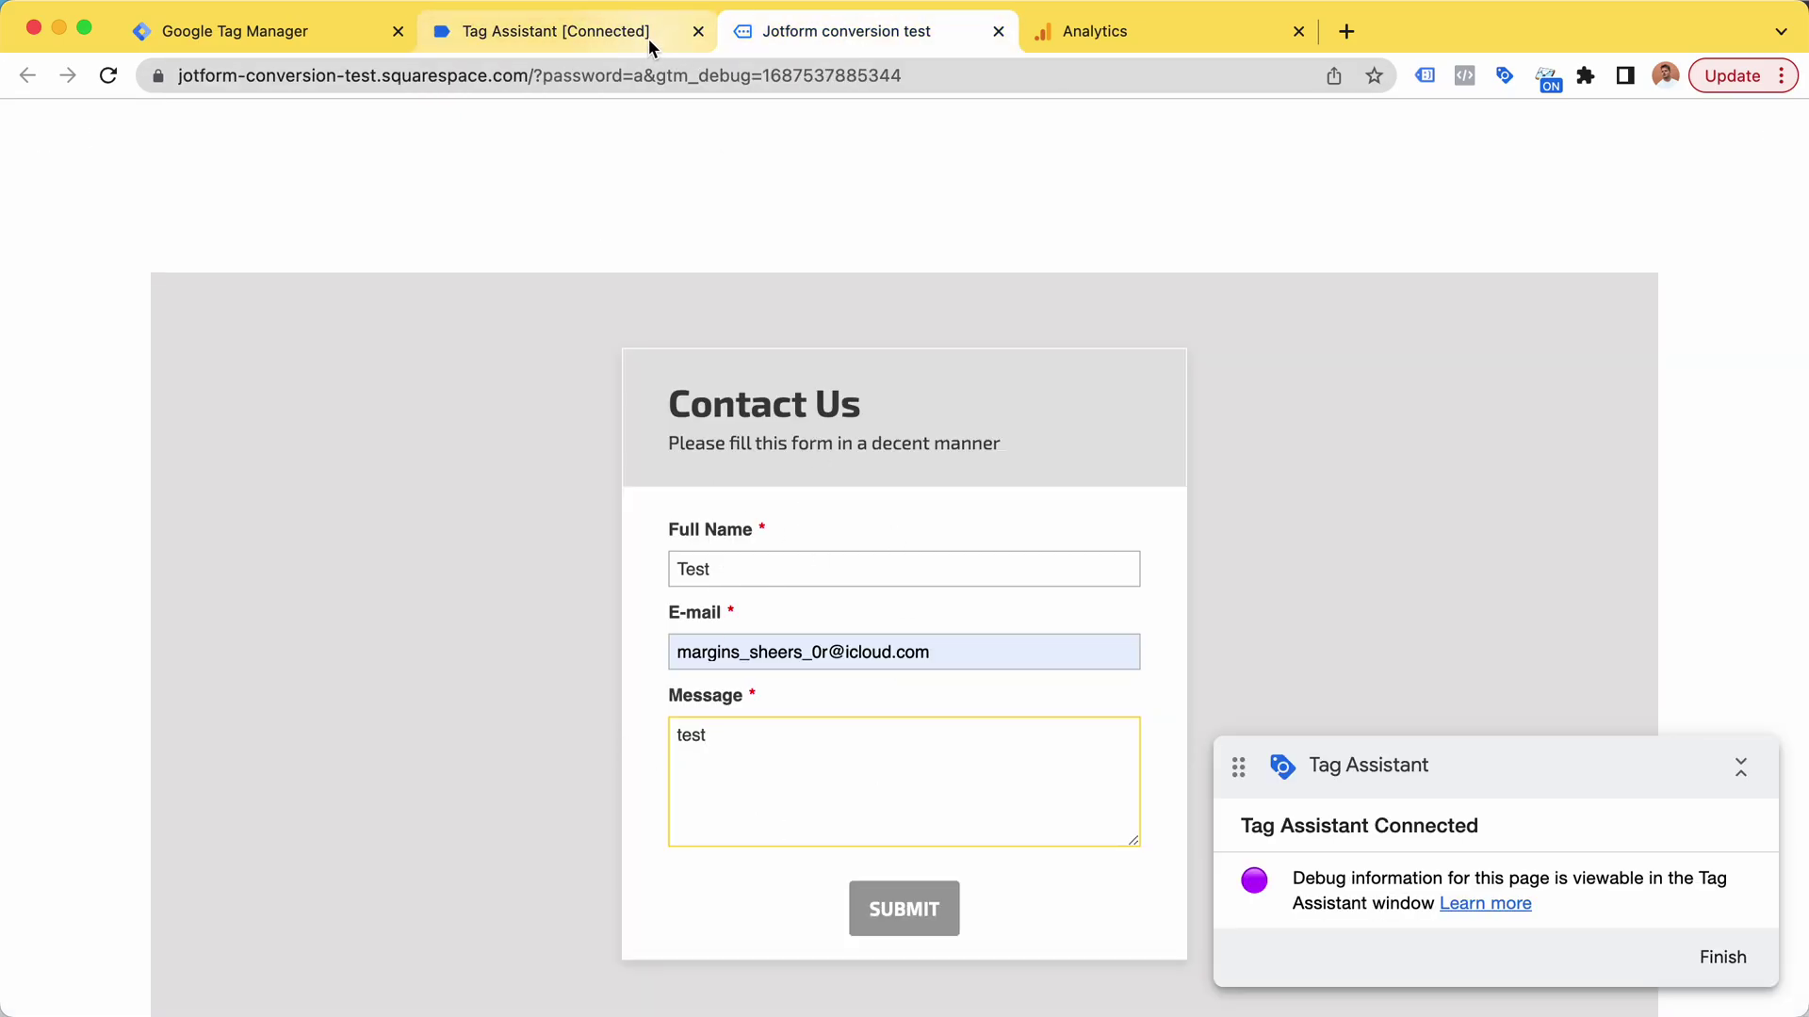
pyautogui.scroll(-1, 829, 307)
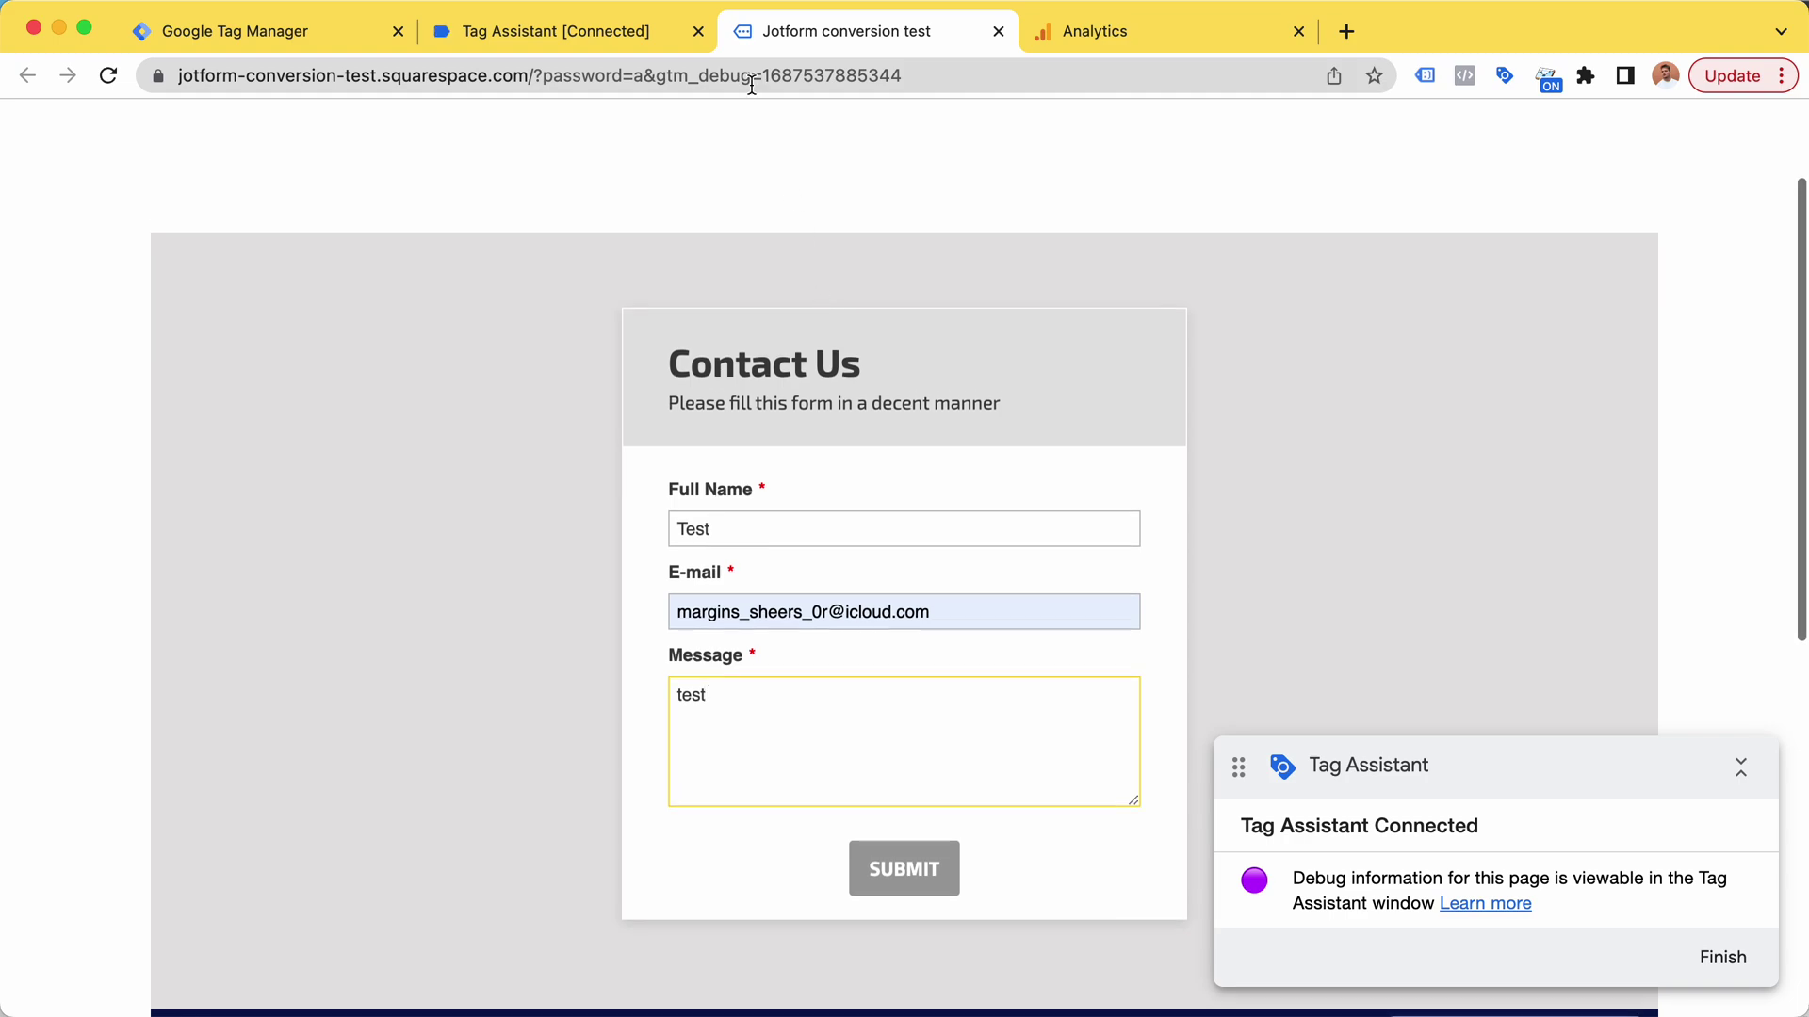
# Step: Check which tags have fired so far, then submit the test contact form
pyautogui.click(556, 31)
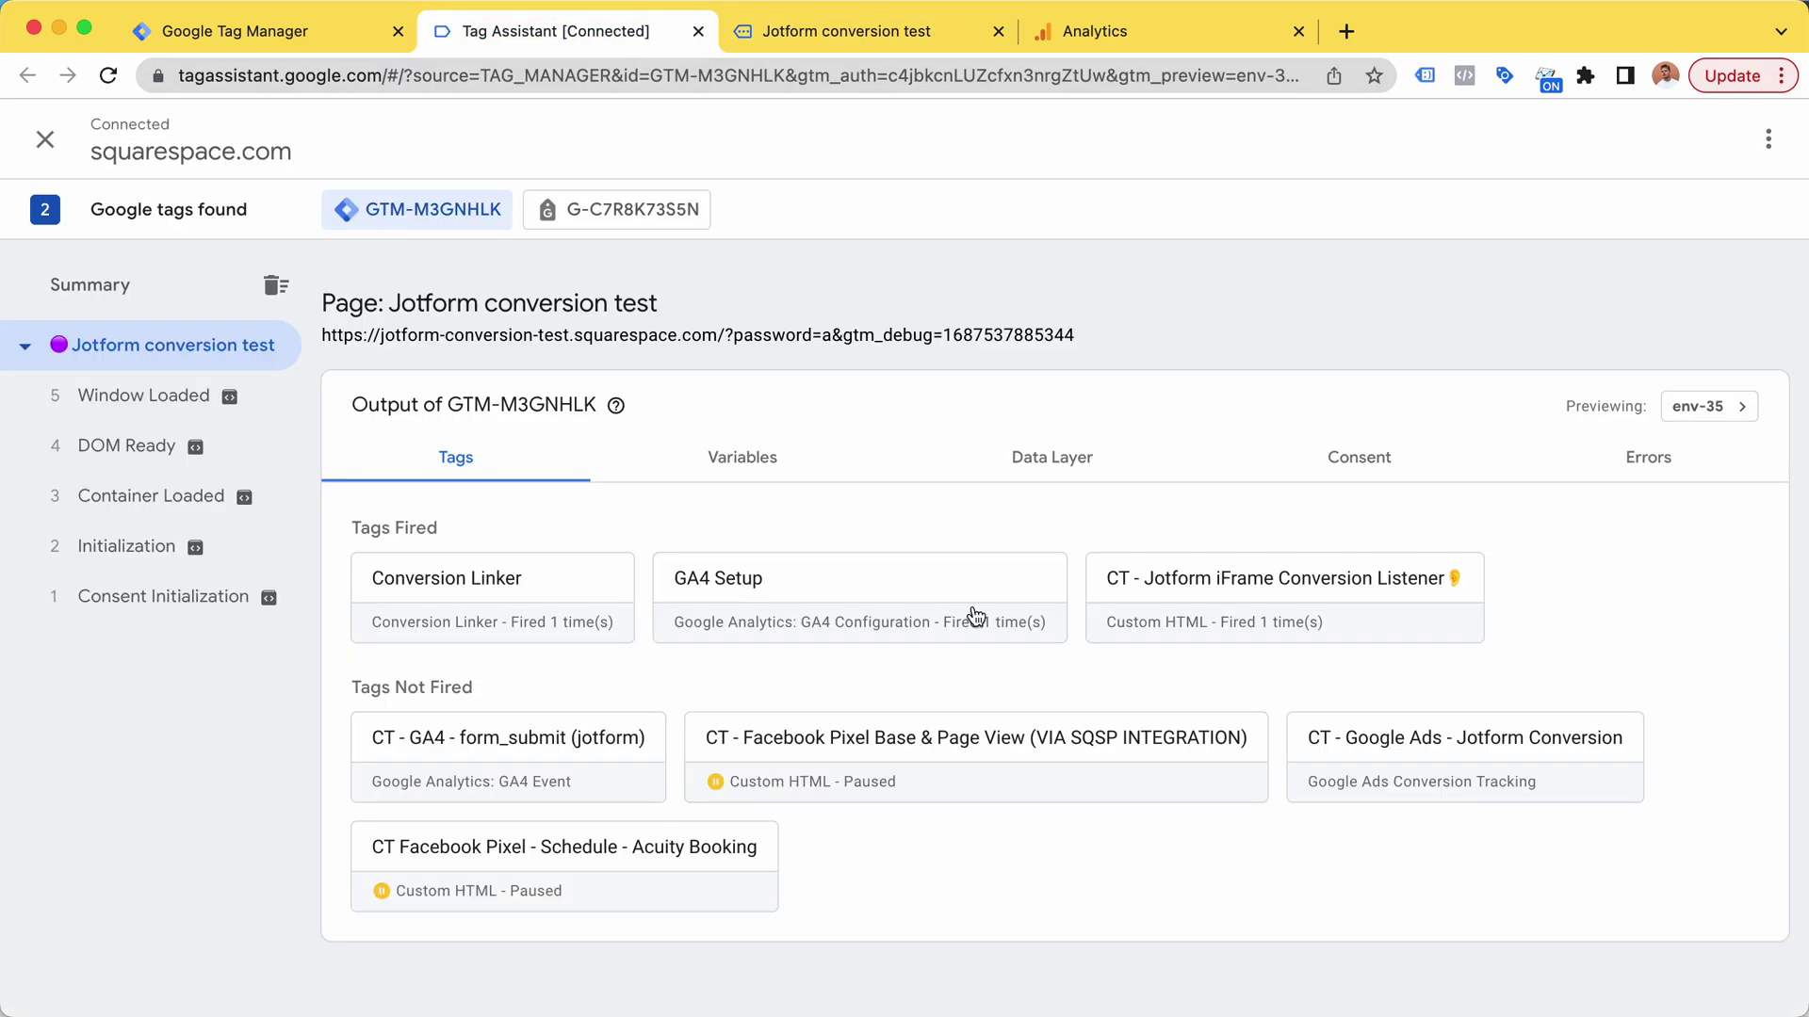
pyautogui.click(837, 34)
pyautogui.click(891, 848)
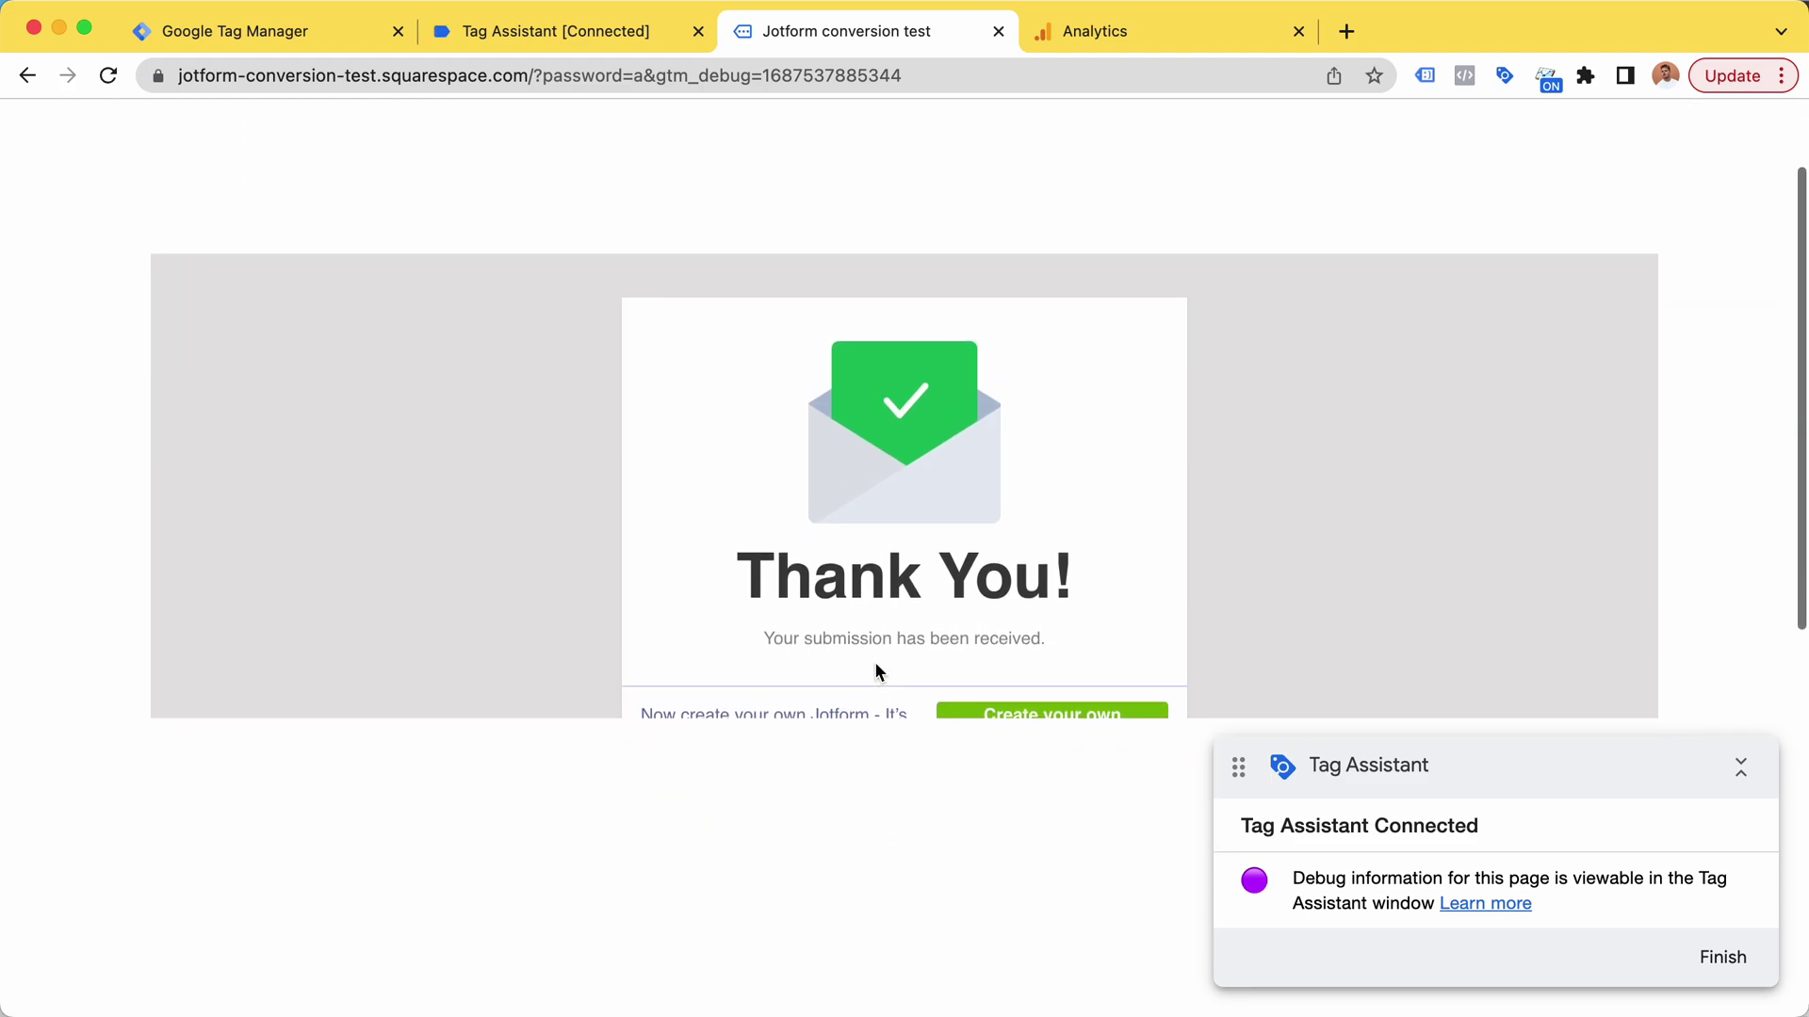
pyautogui.scroll(-1, 863, 743)
pyautogui.scroll(-1, 869, 743)
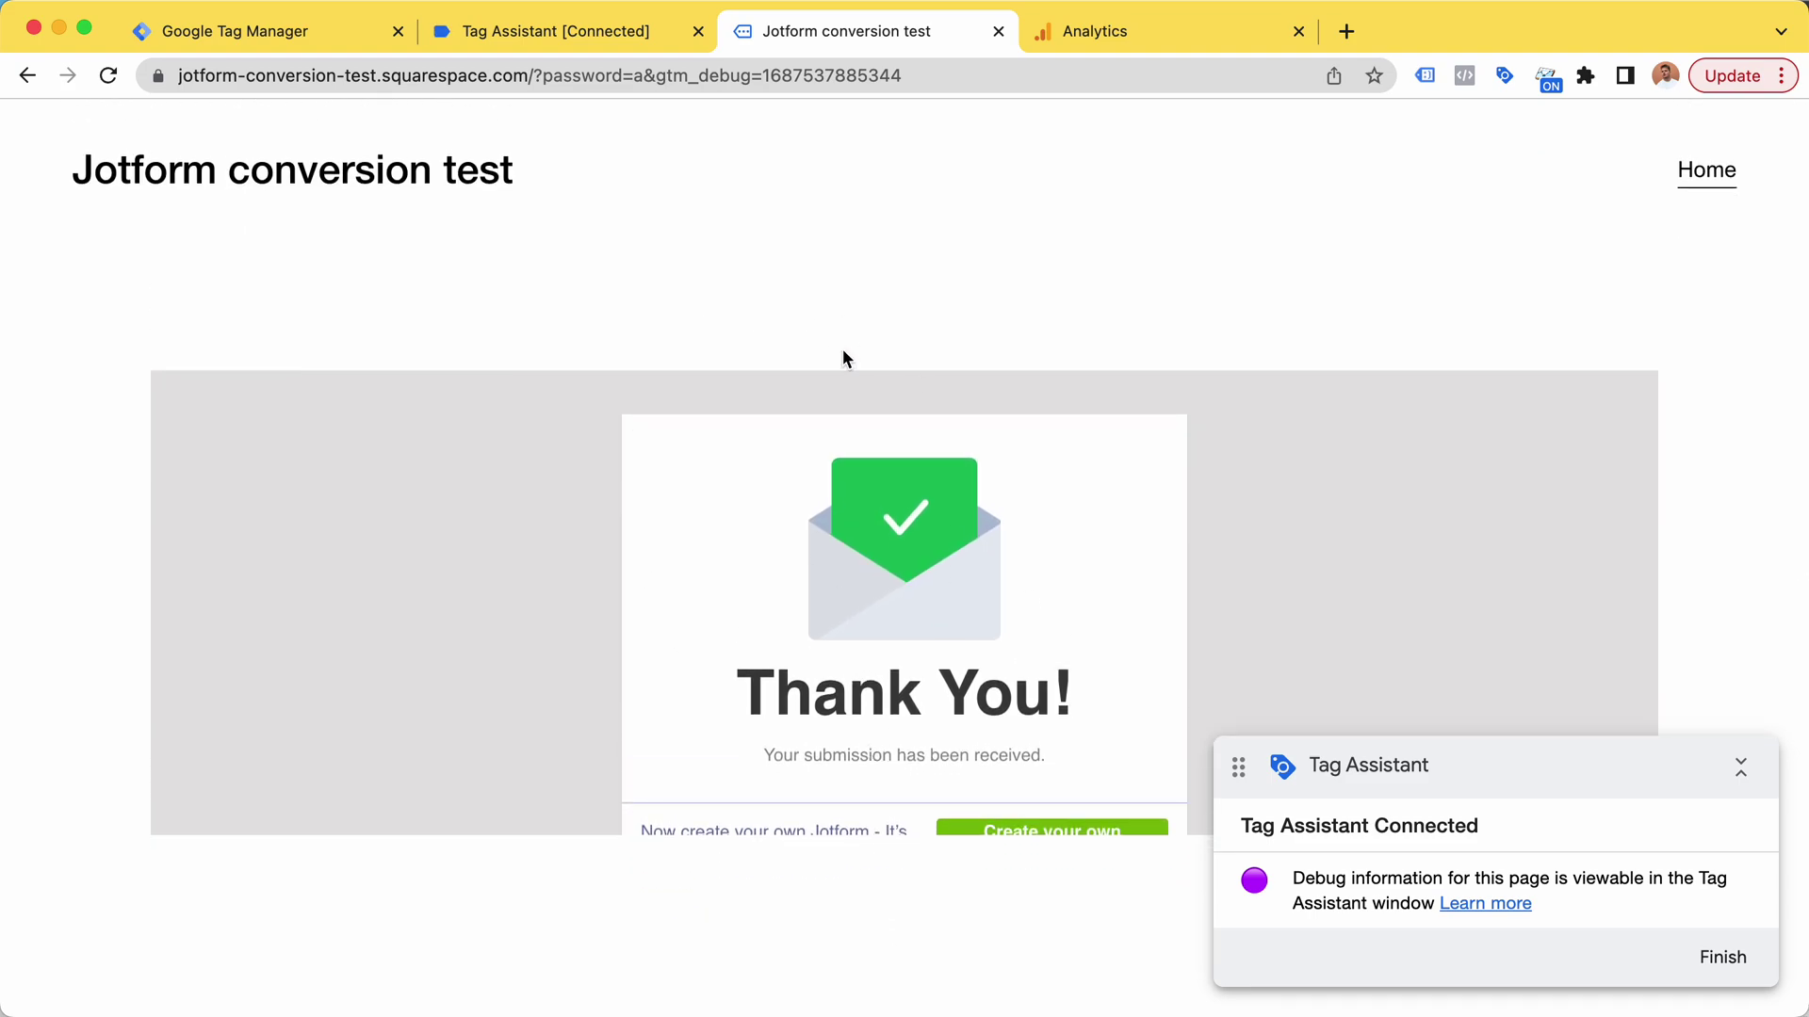
# Step: Confirm the jotform-submitted event fired the GA4 form_submit and Google Ads Jotform Conversion tags
pyautogui.click(623, 27)
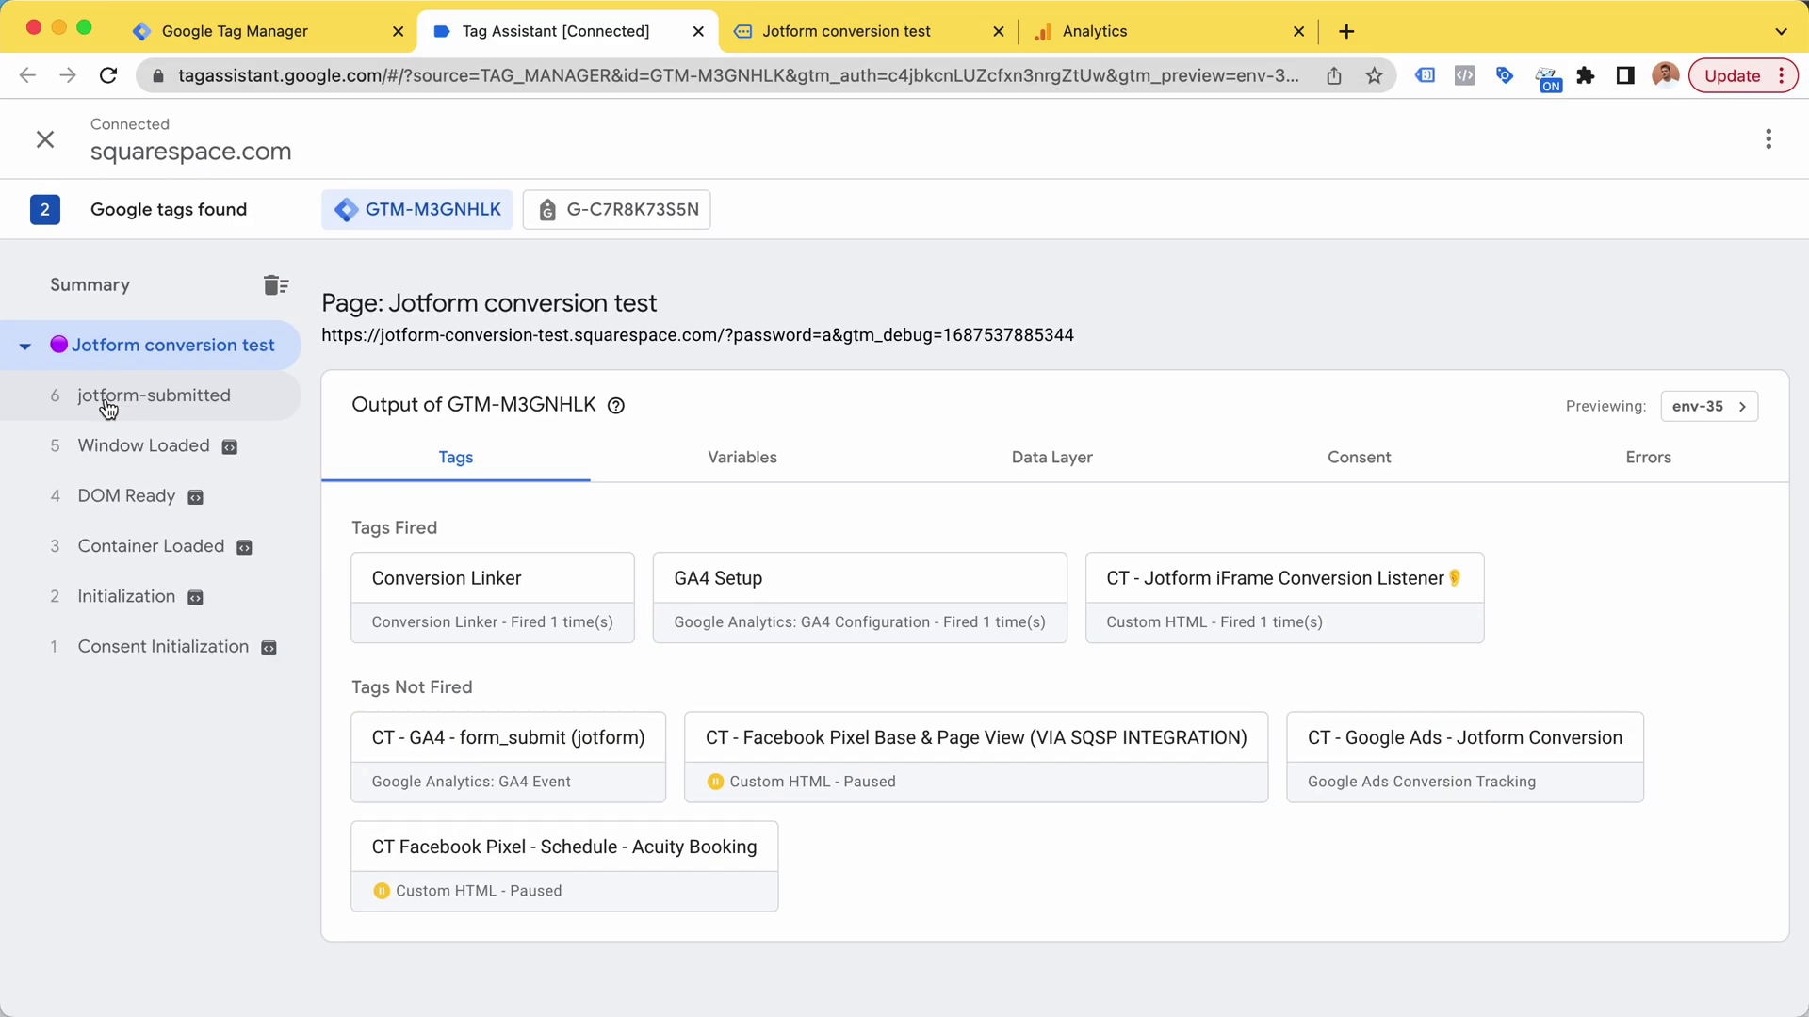
pyautogui.click(108, 403)
pyautogui.scroll(-1, 716, 462)
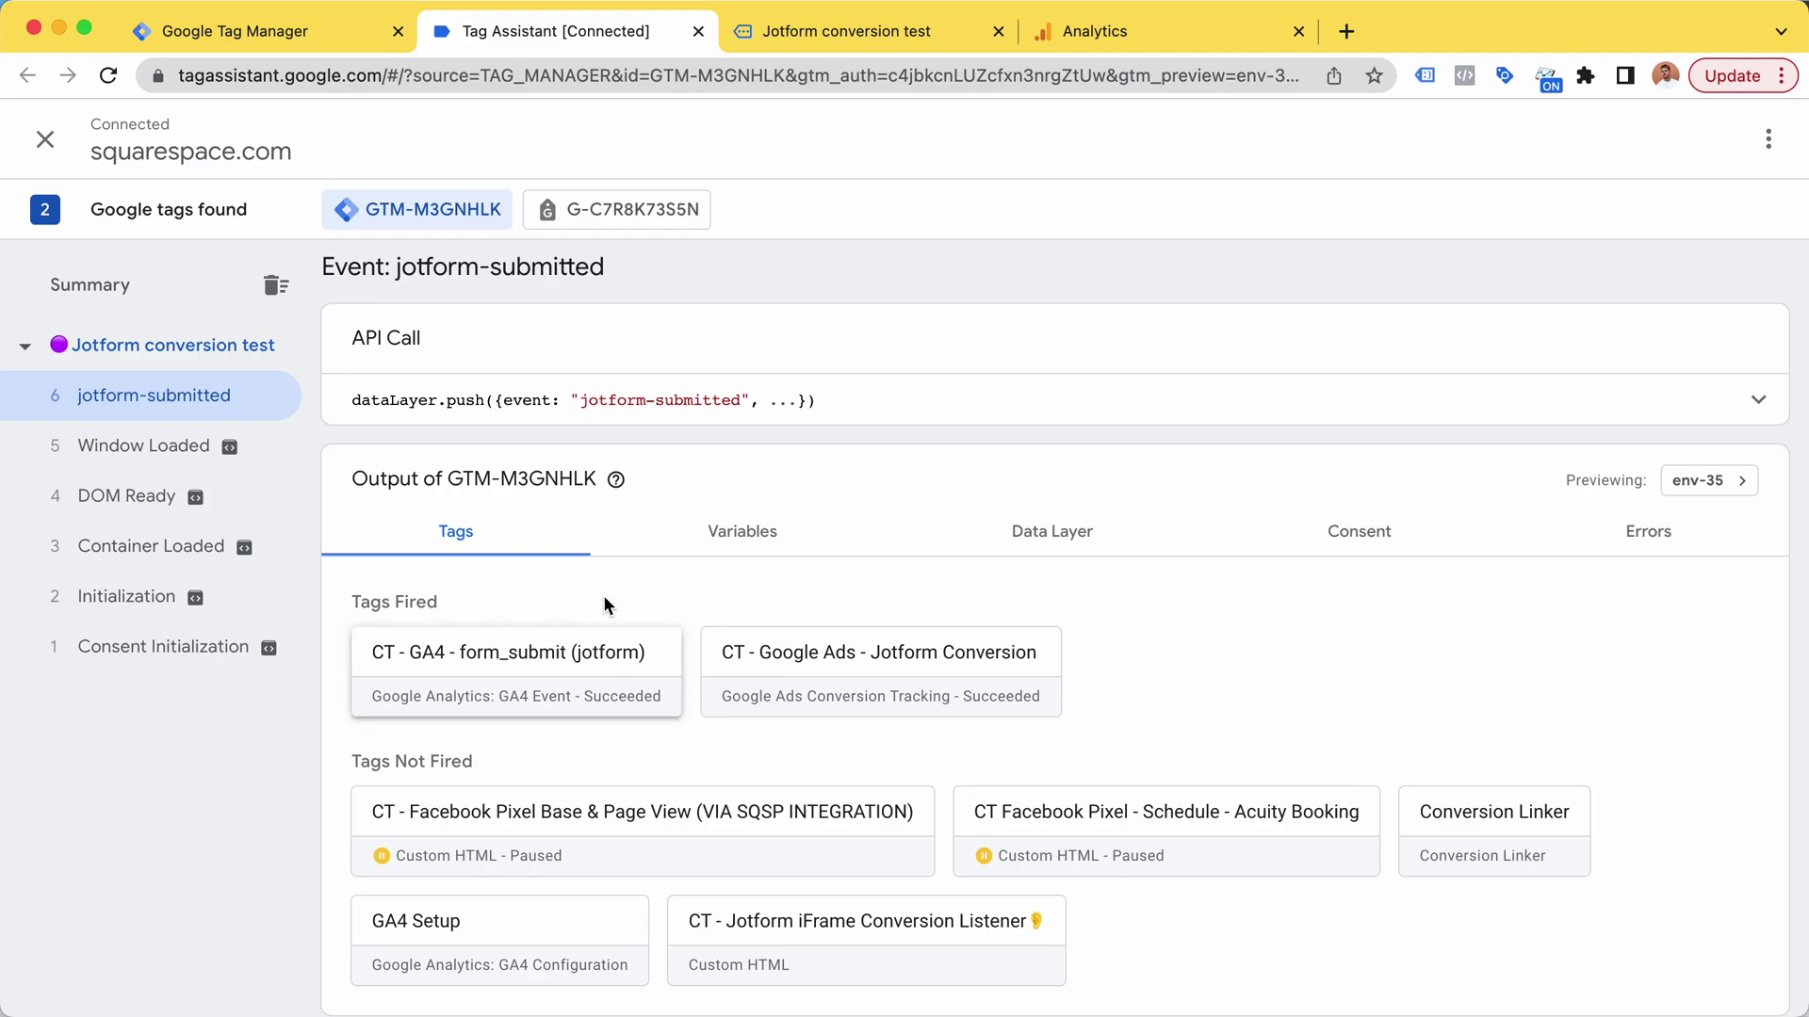
pyautogui.click(1110, 34)
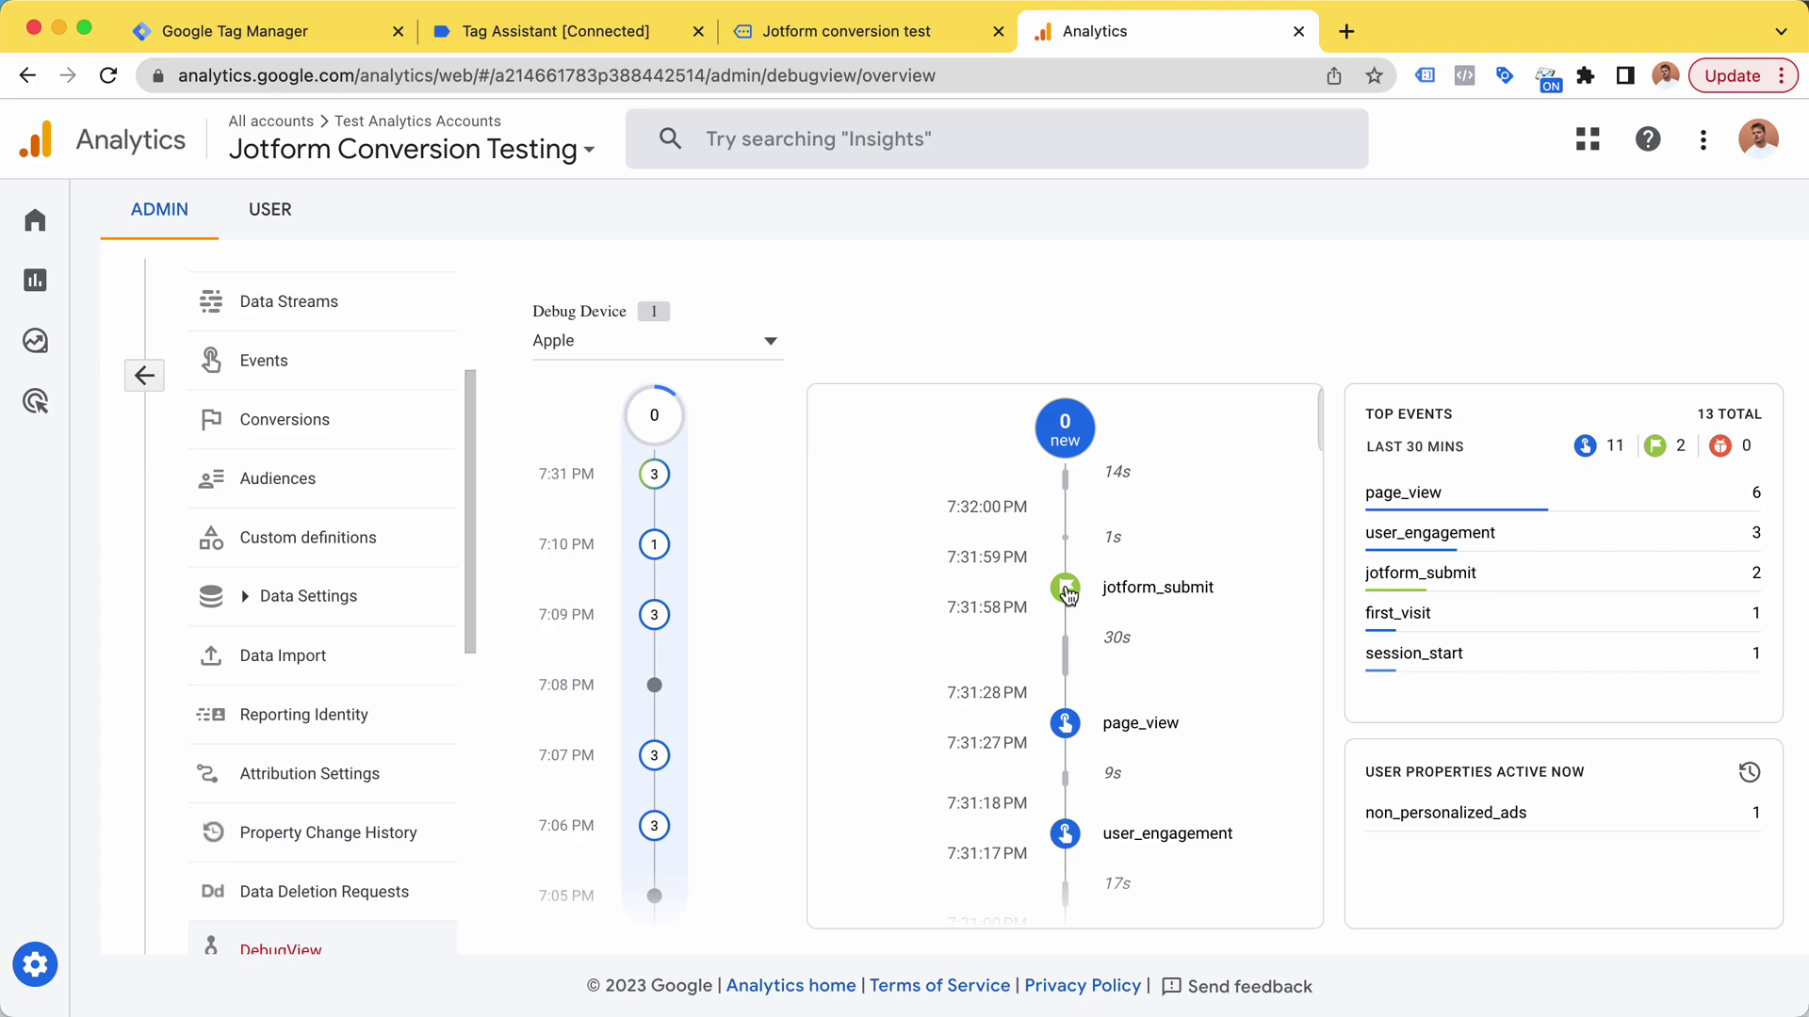
# Step: Inspect the jotform_submit event's parameters in DebugView, then return to Tag Manager
pyautogui.click(1065, 590)
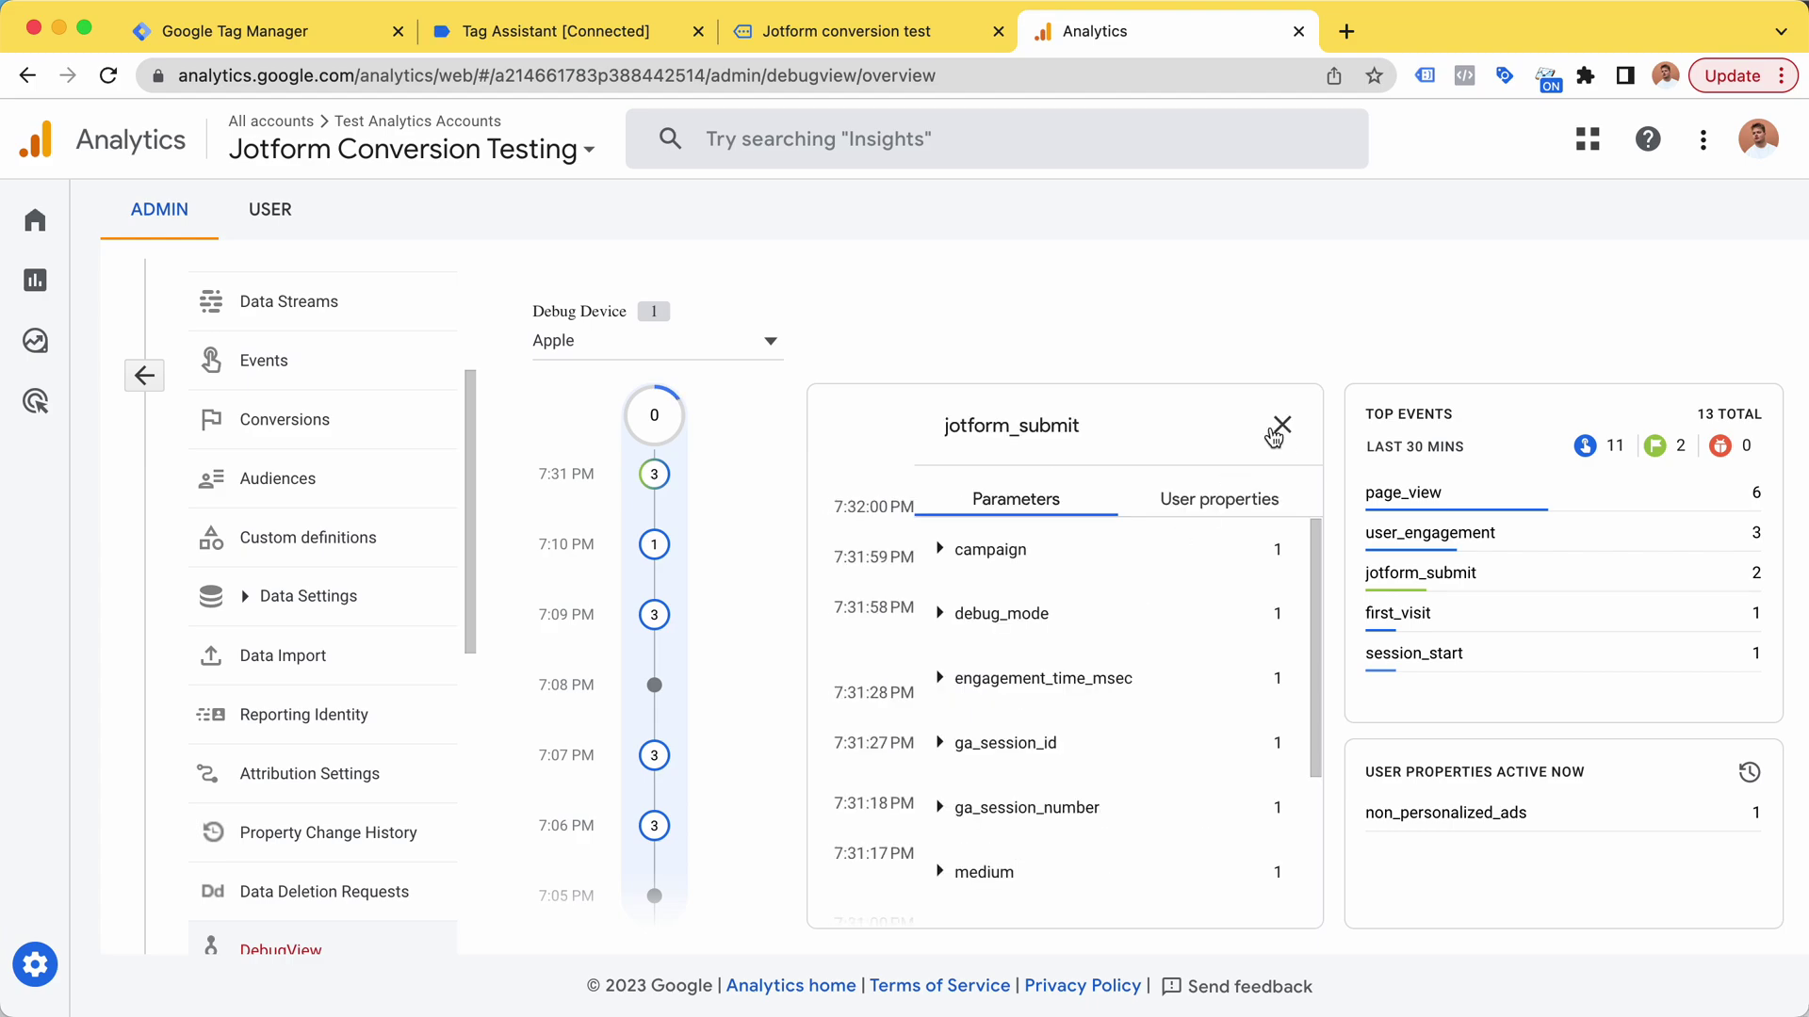
pyautogui.click(1280, 420)
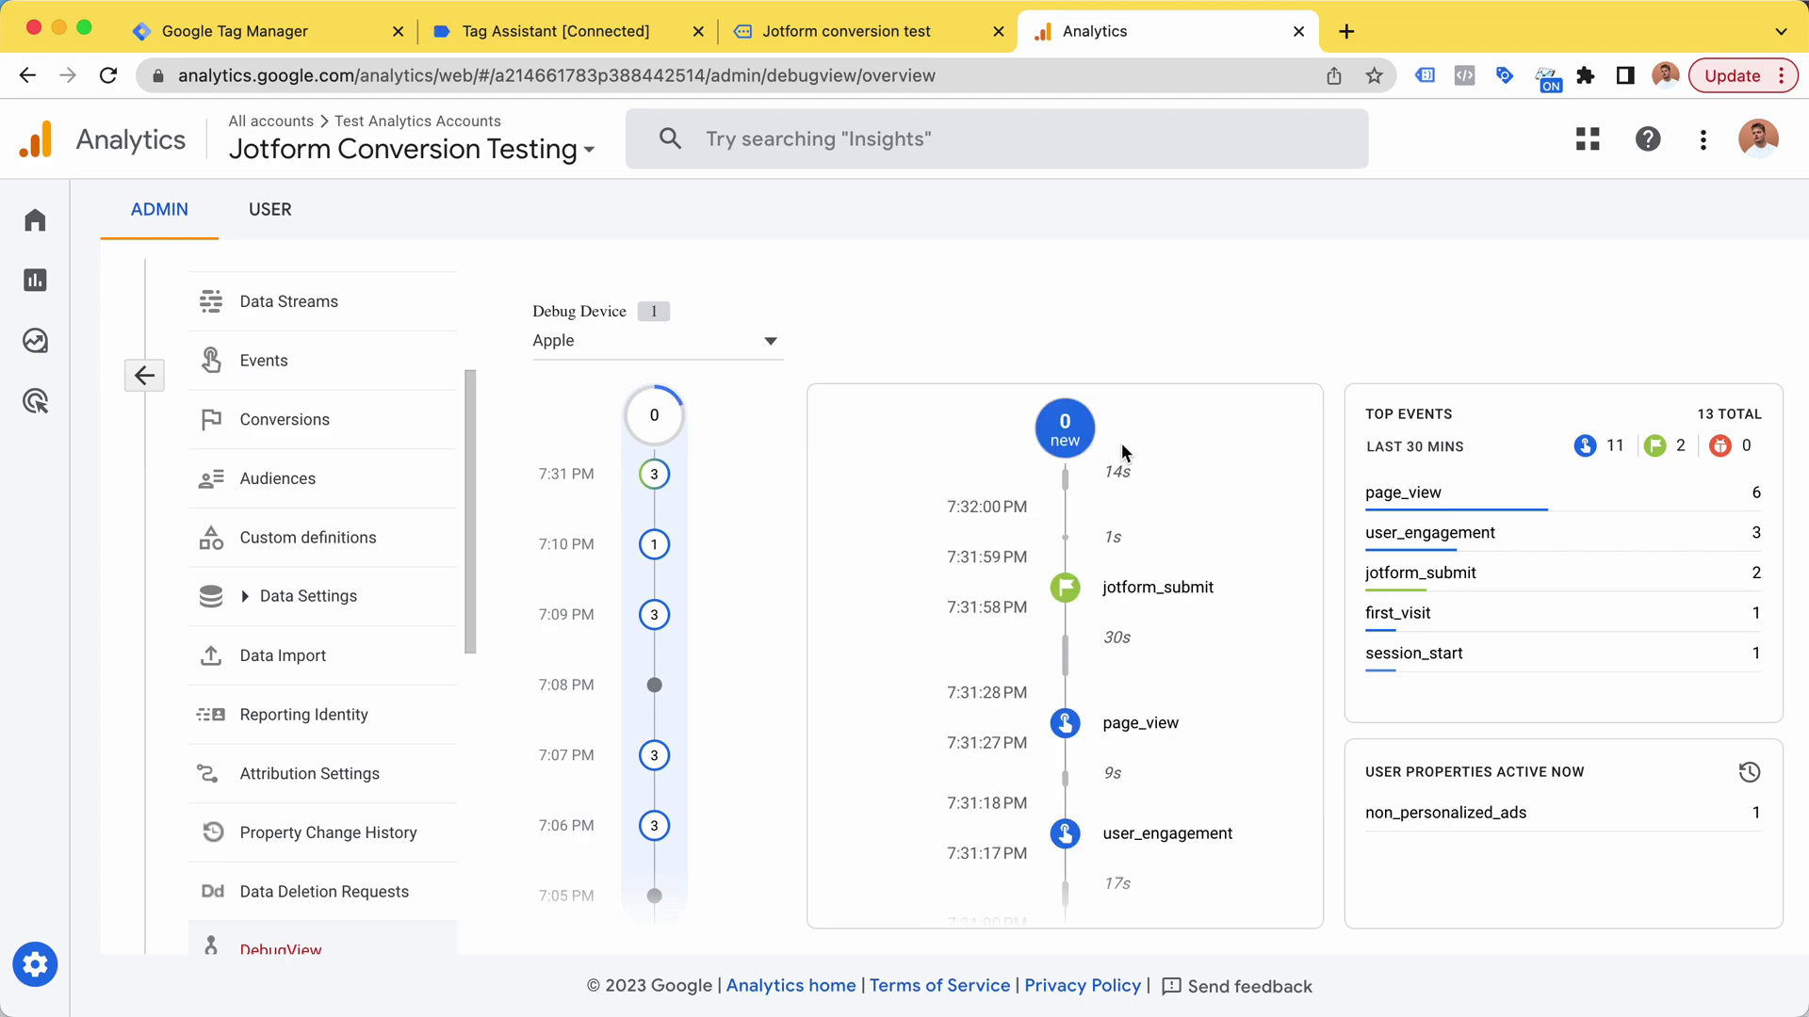
pyautogui.press('super+1')
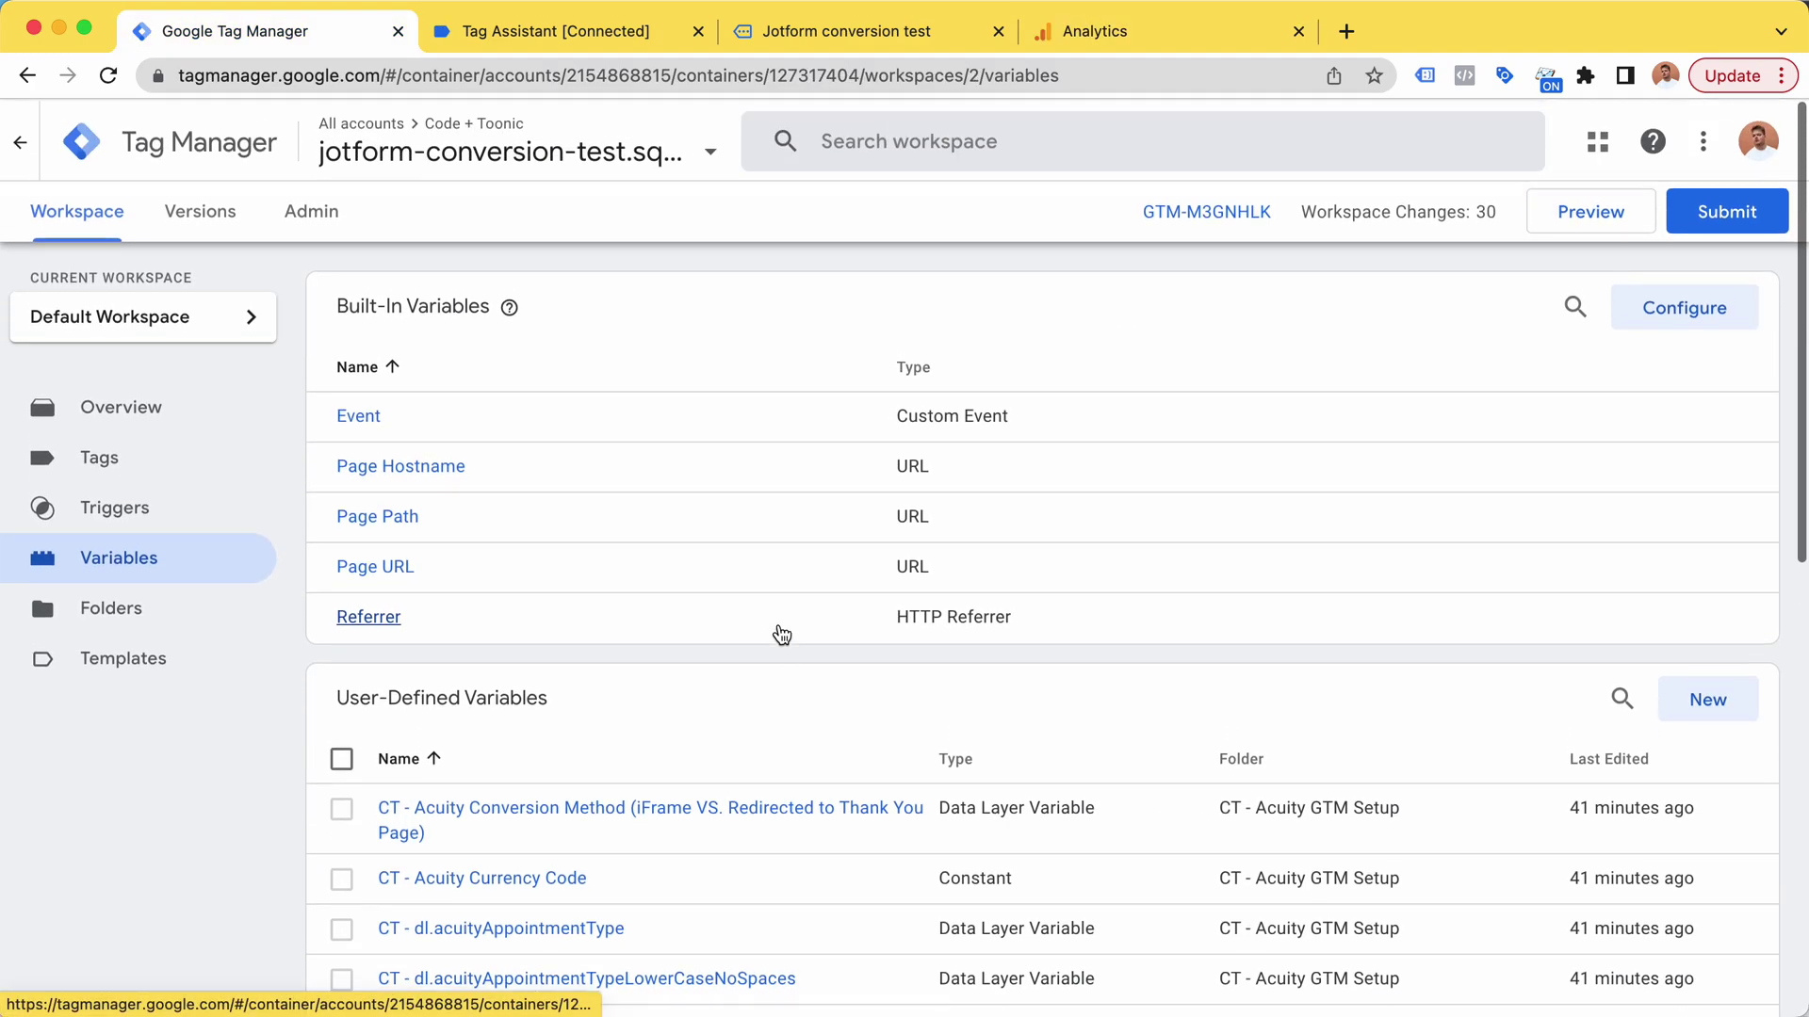
# Step: Compare the seven-tag Tags list against the GA4 DebugView stream
pyautogui.click(109, 458)
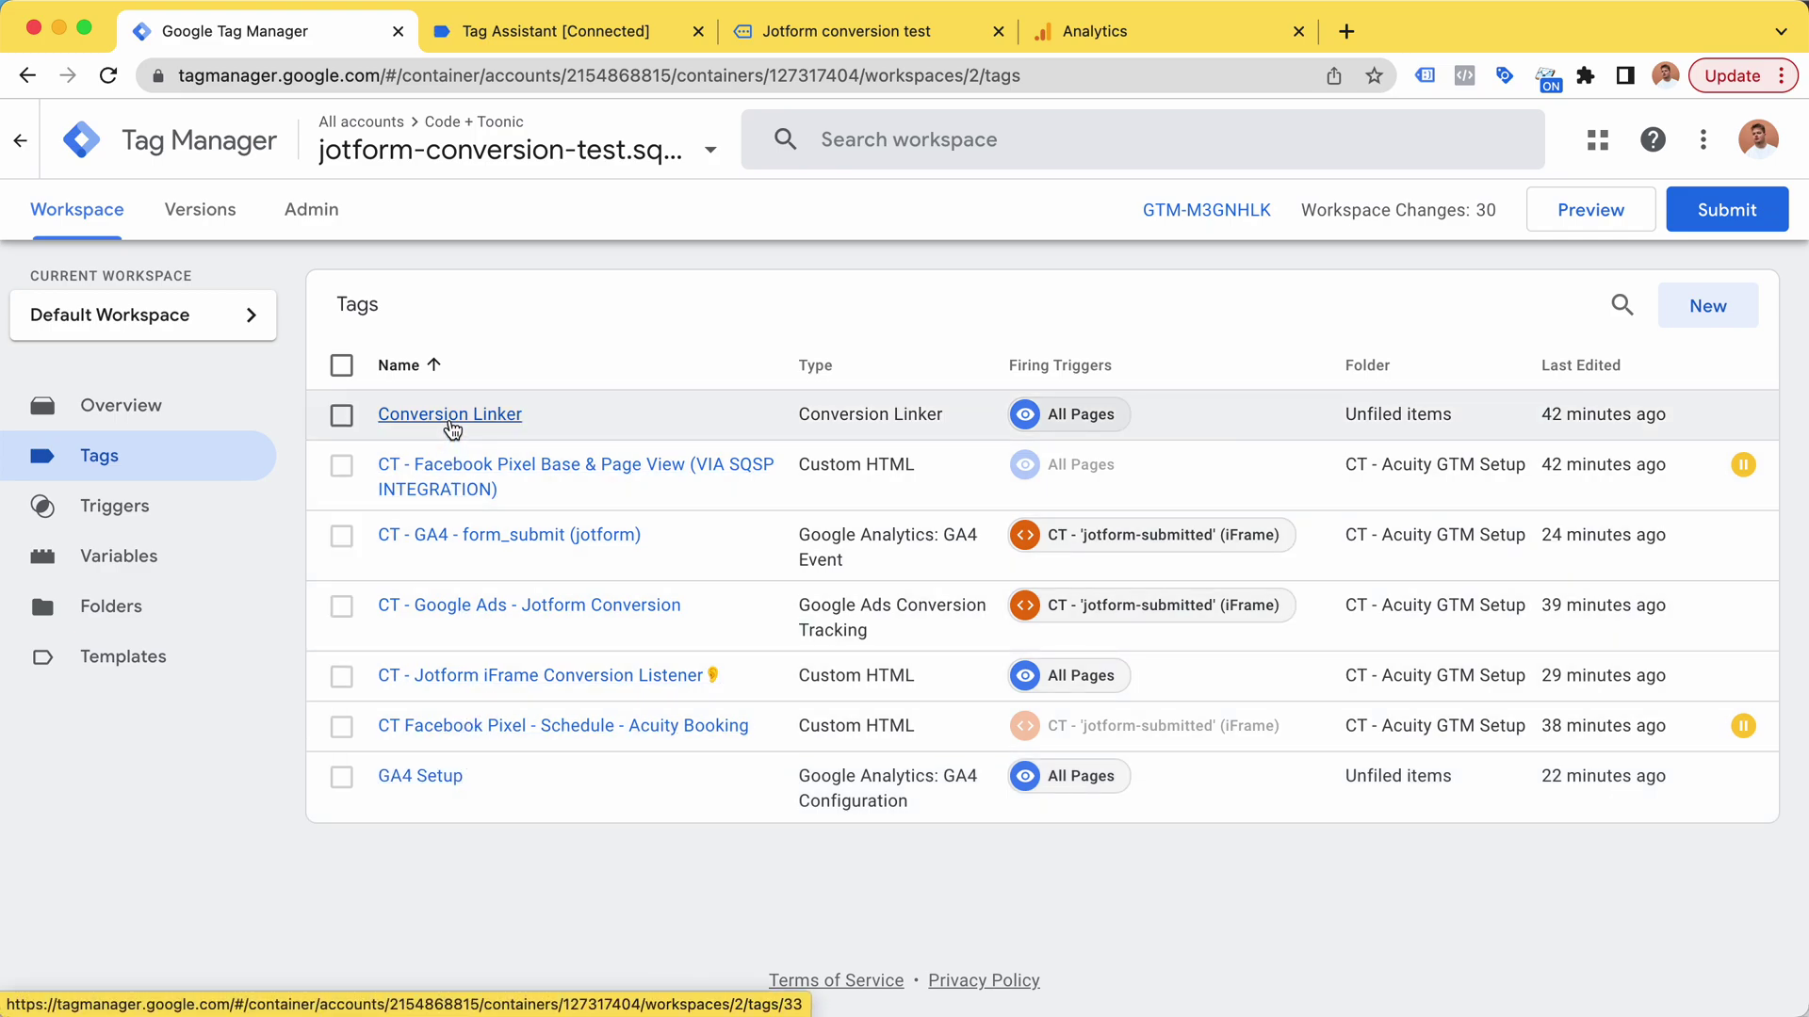
pyautogui.click(1068, 37)
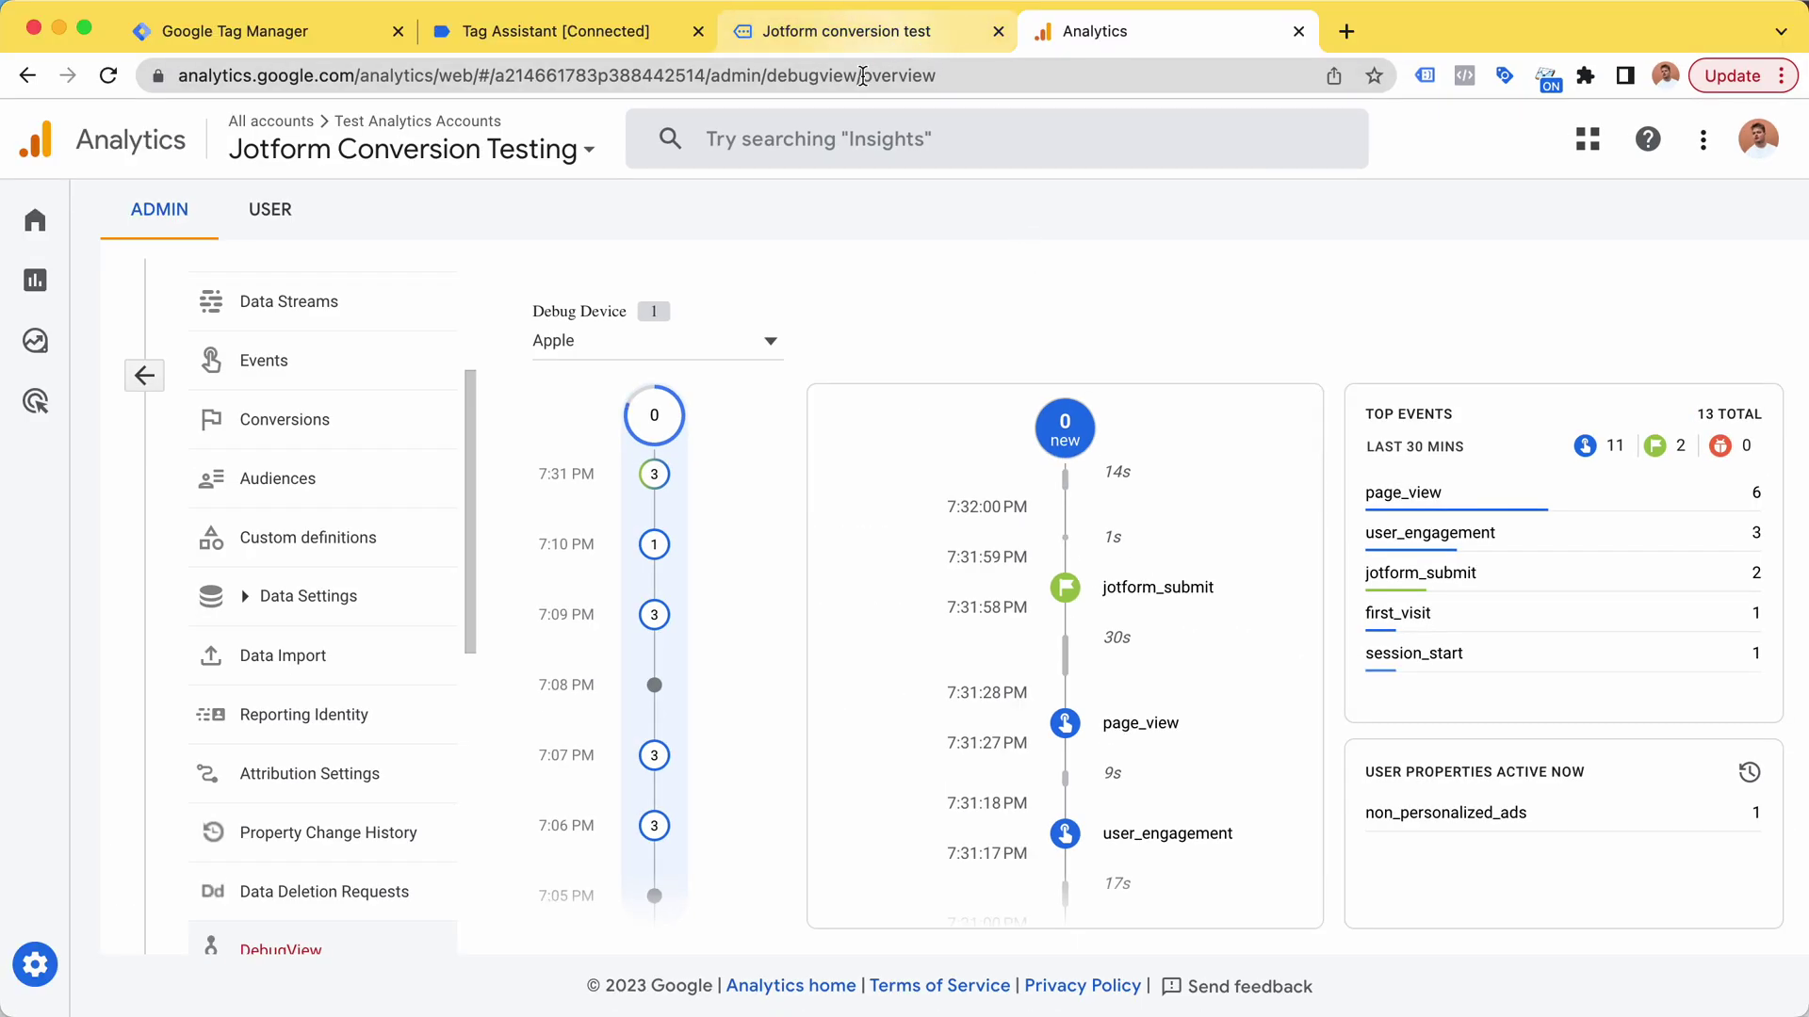
pyautogui.press('super+1')
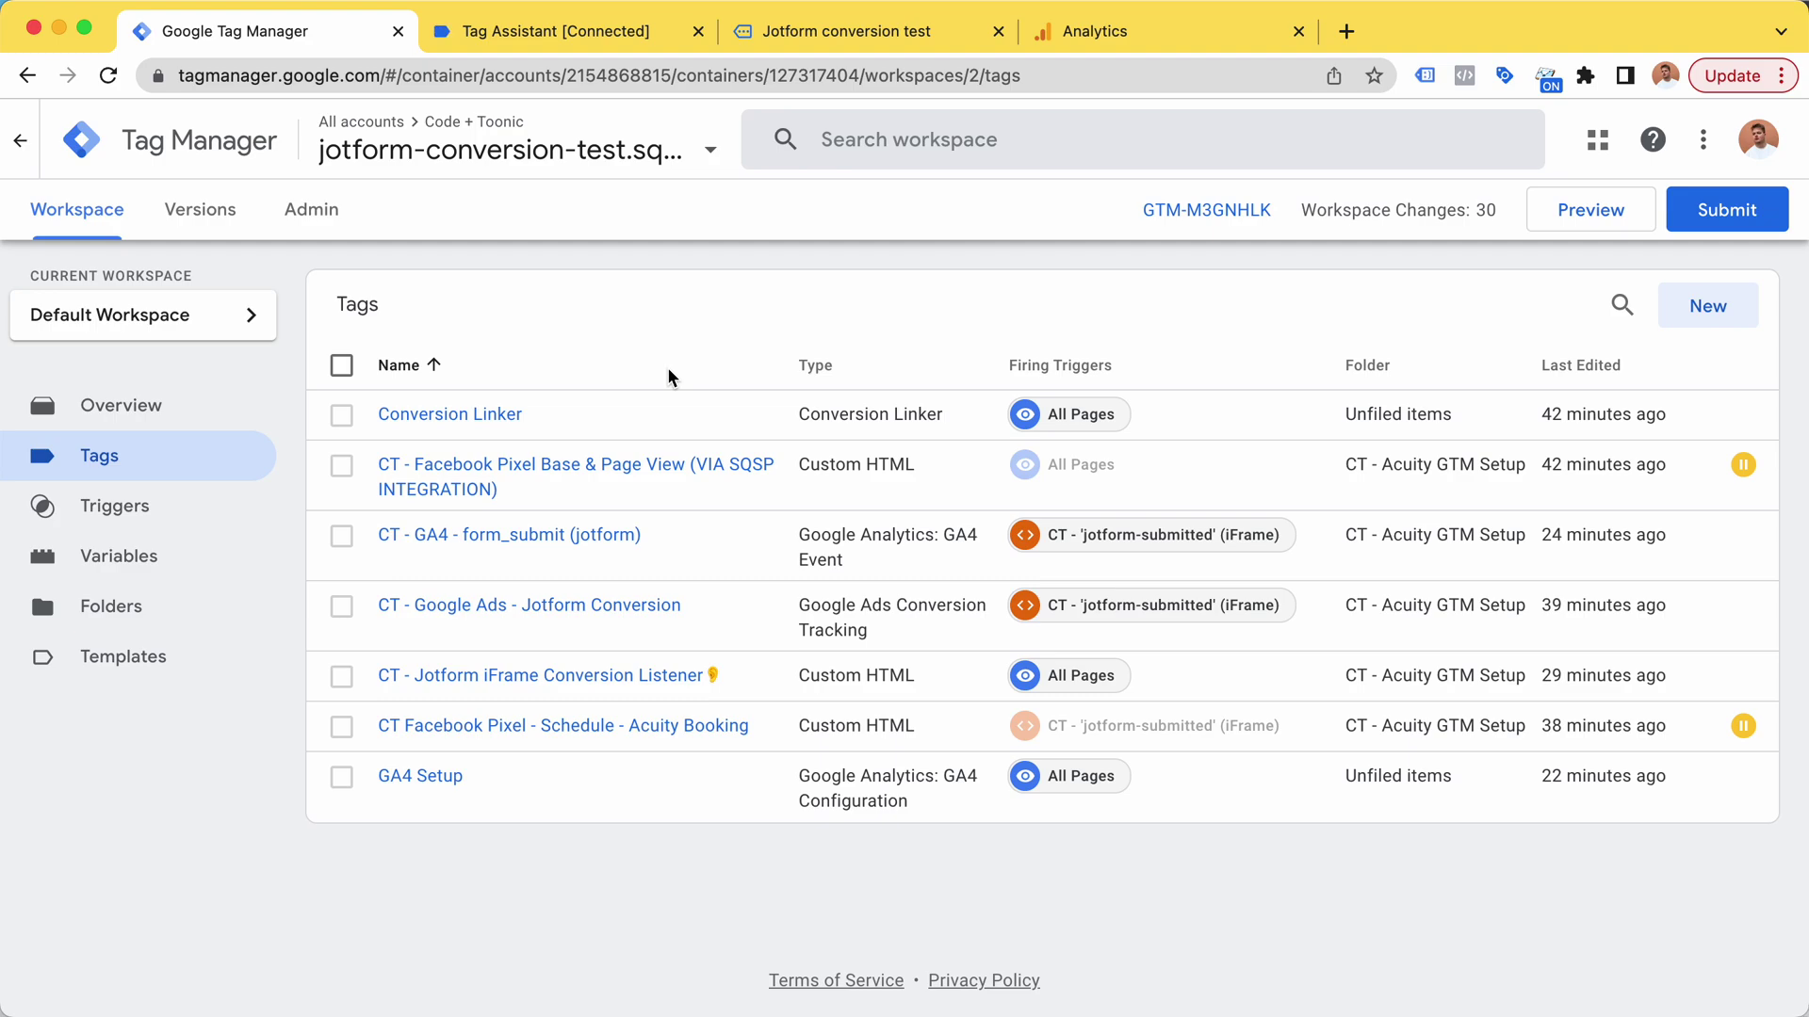
pyautogui.click(1158, 31)
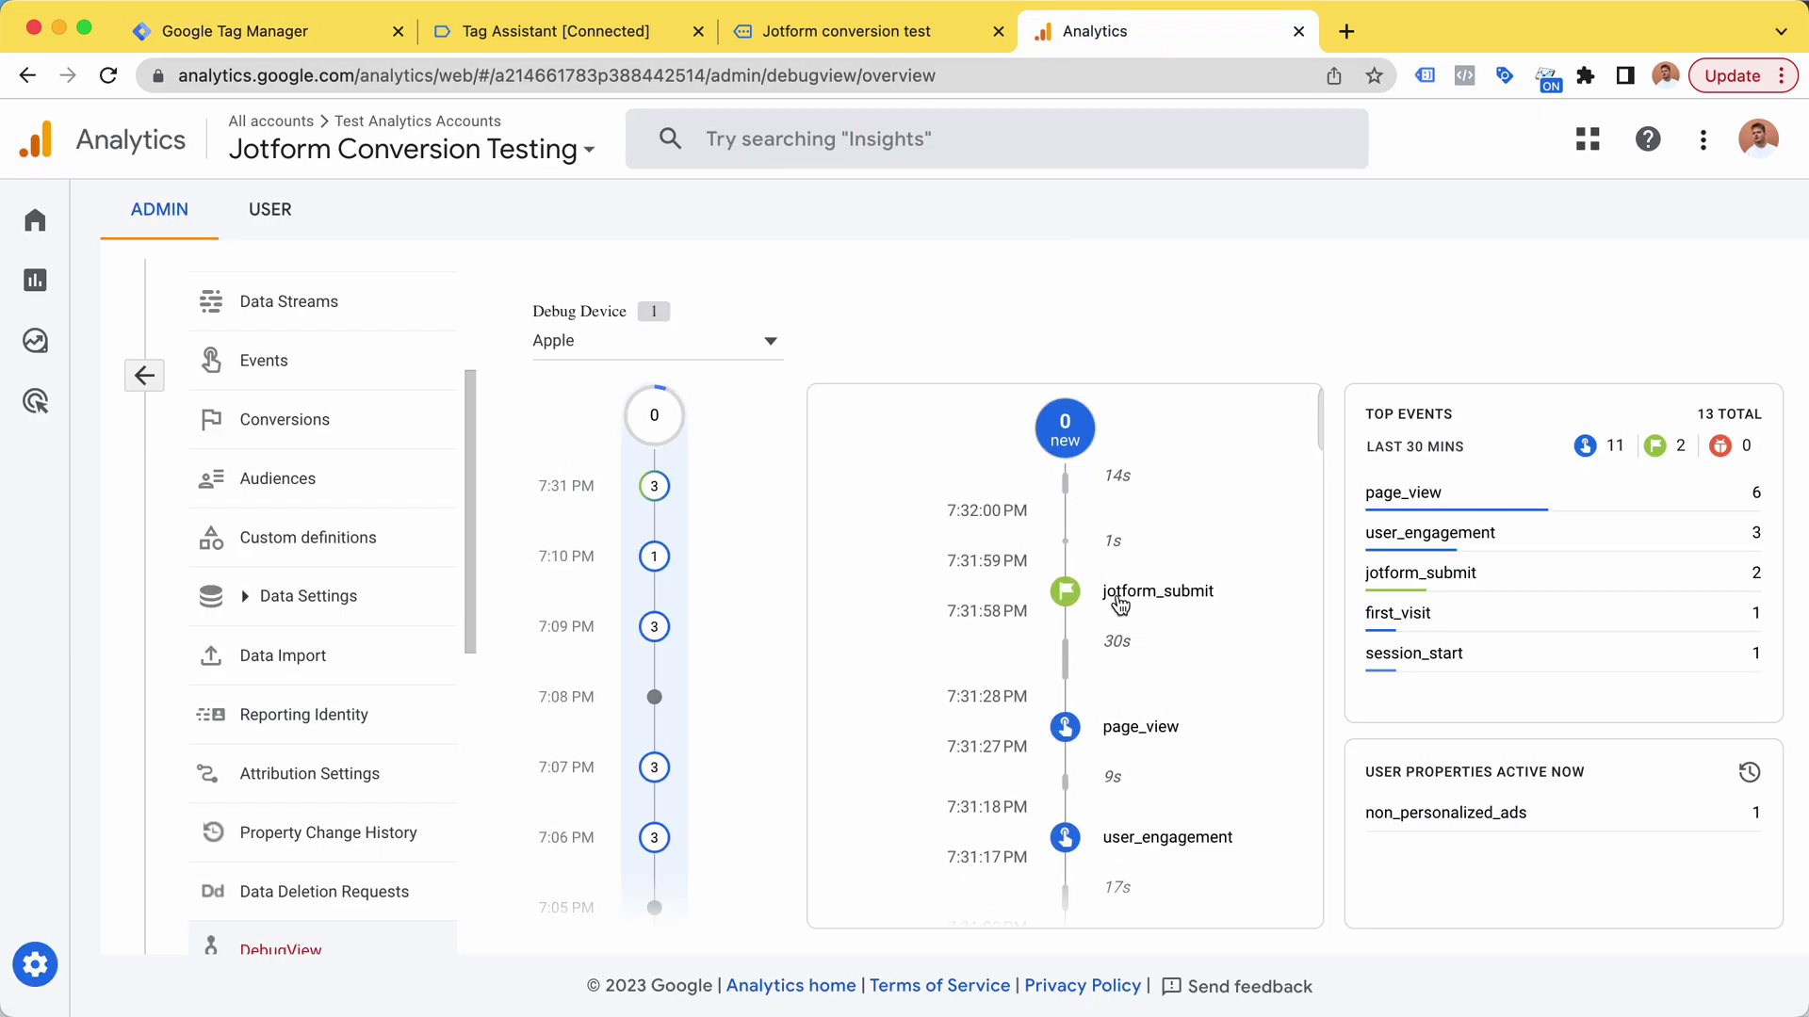
pyautogui.press('super+1')
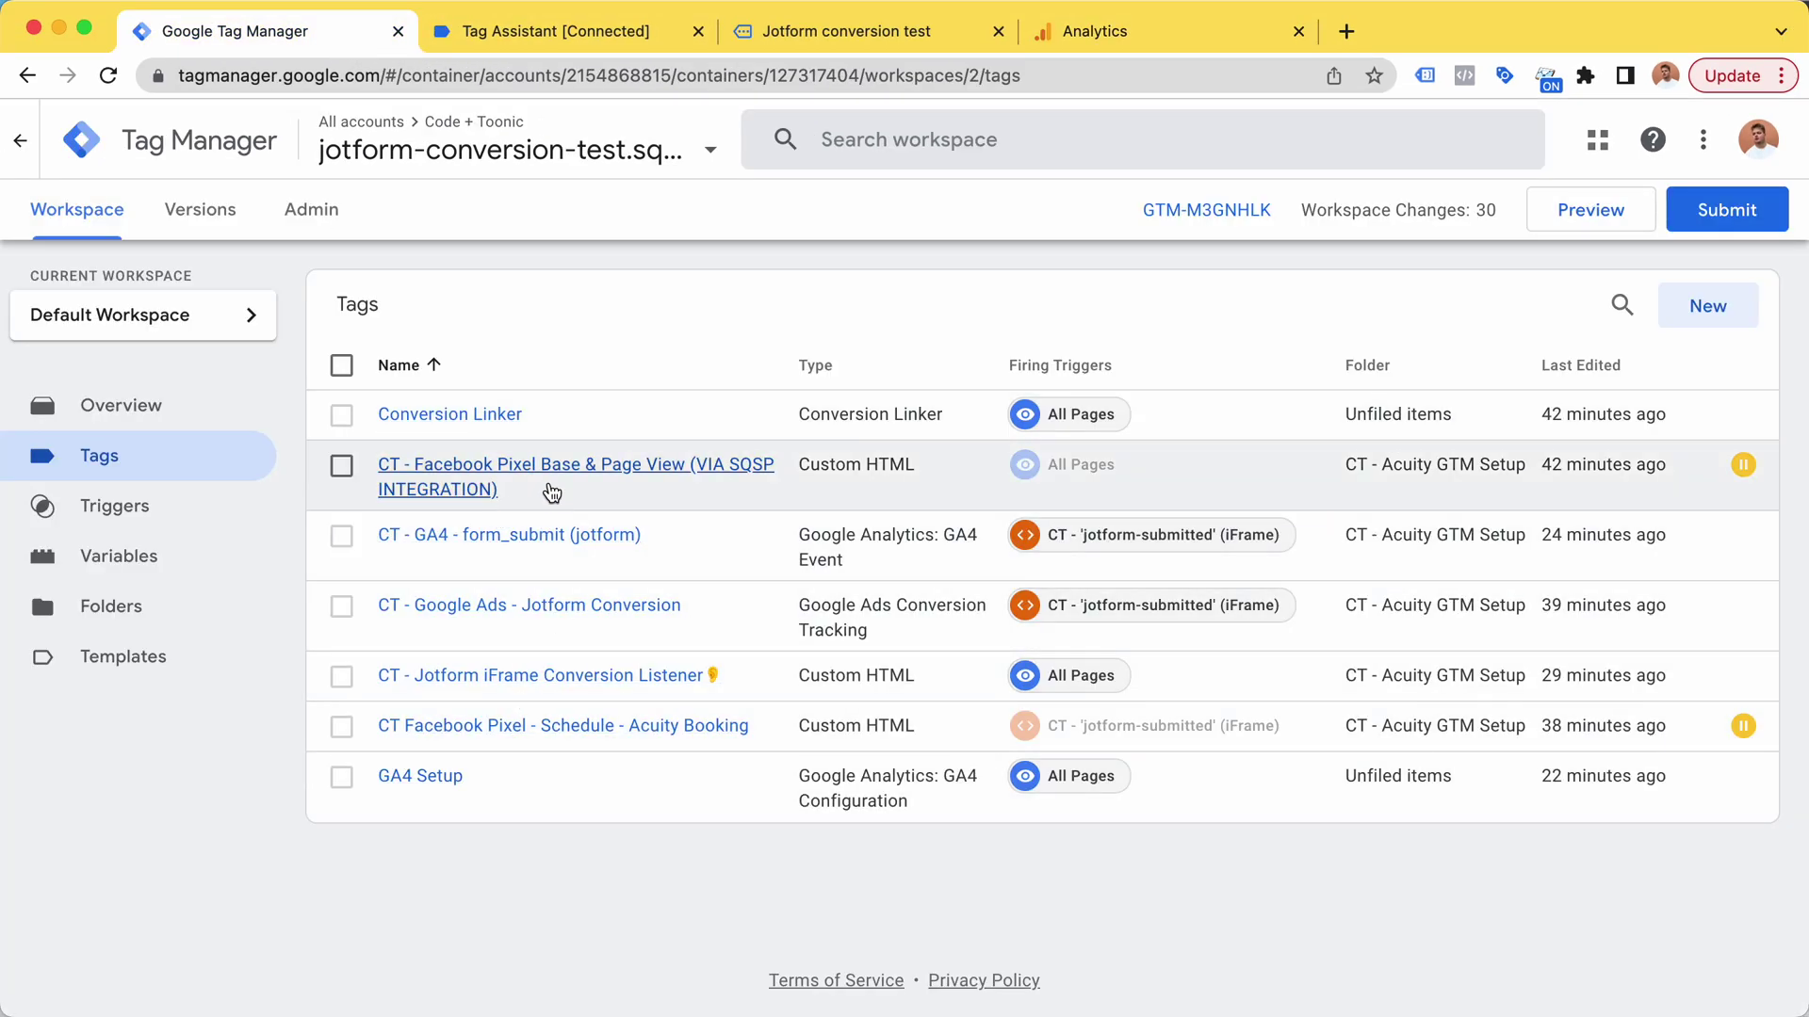
# Step: From the Admin settings, start importing a container file via Import Container
pyautogui.click(315, 202)
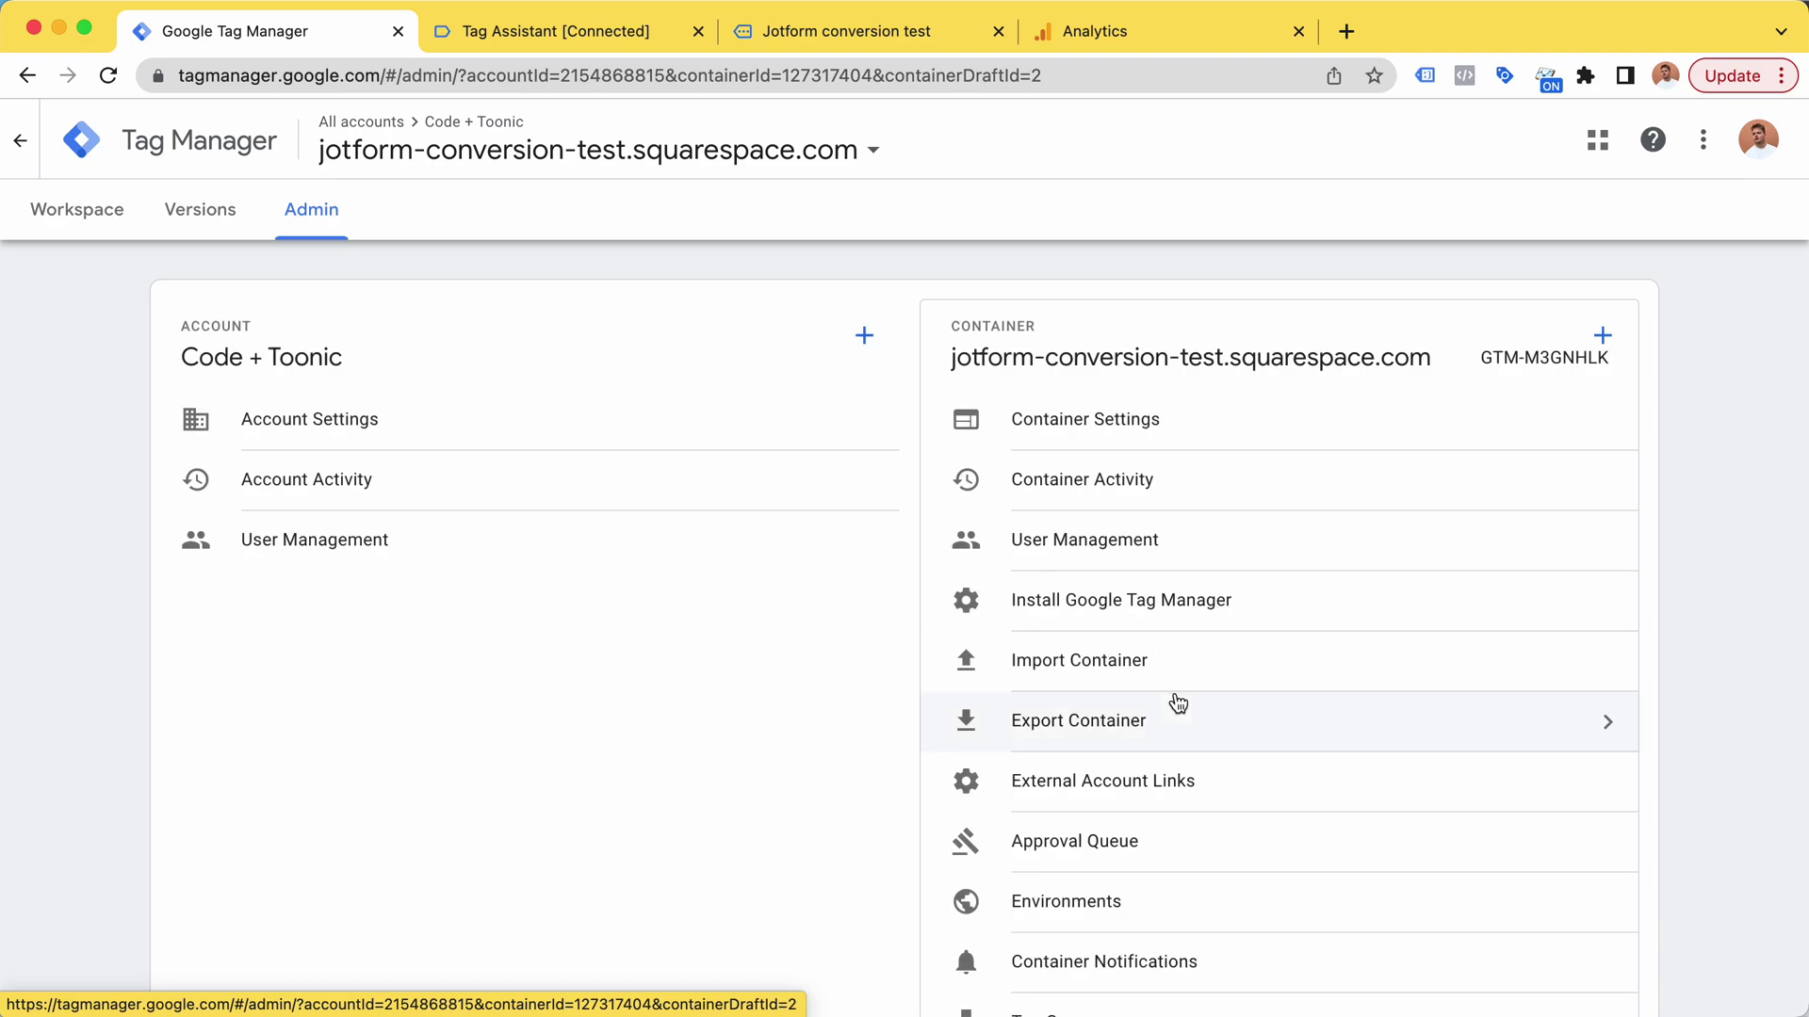
pyautogui.click(1128, 667)
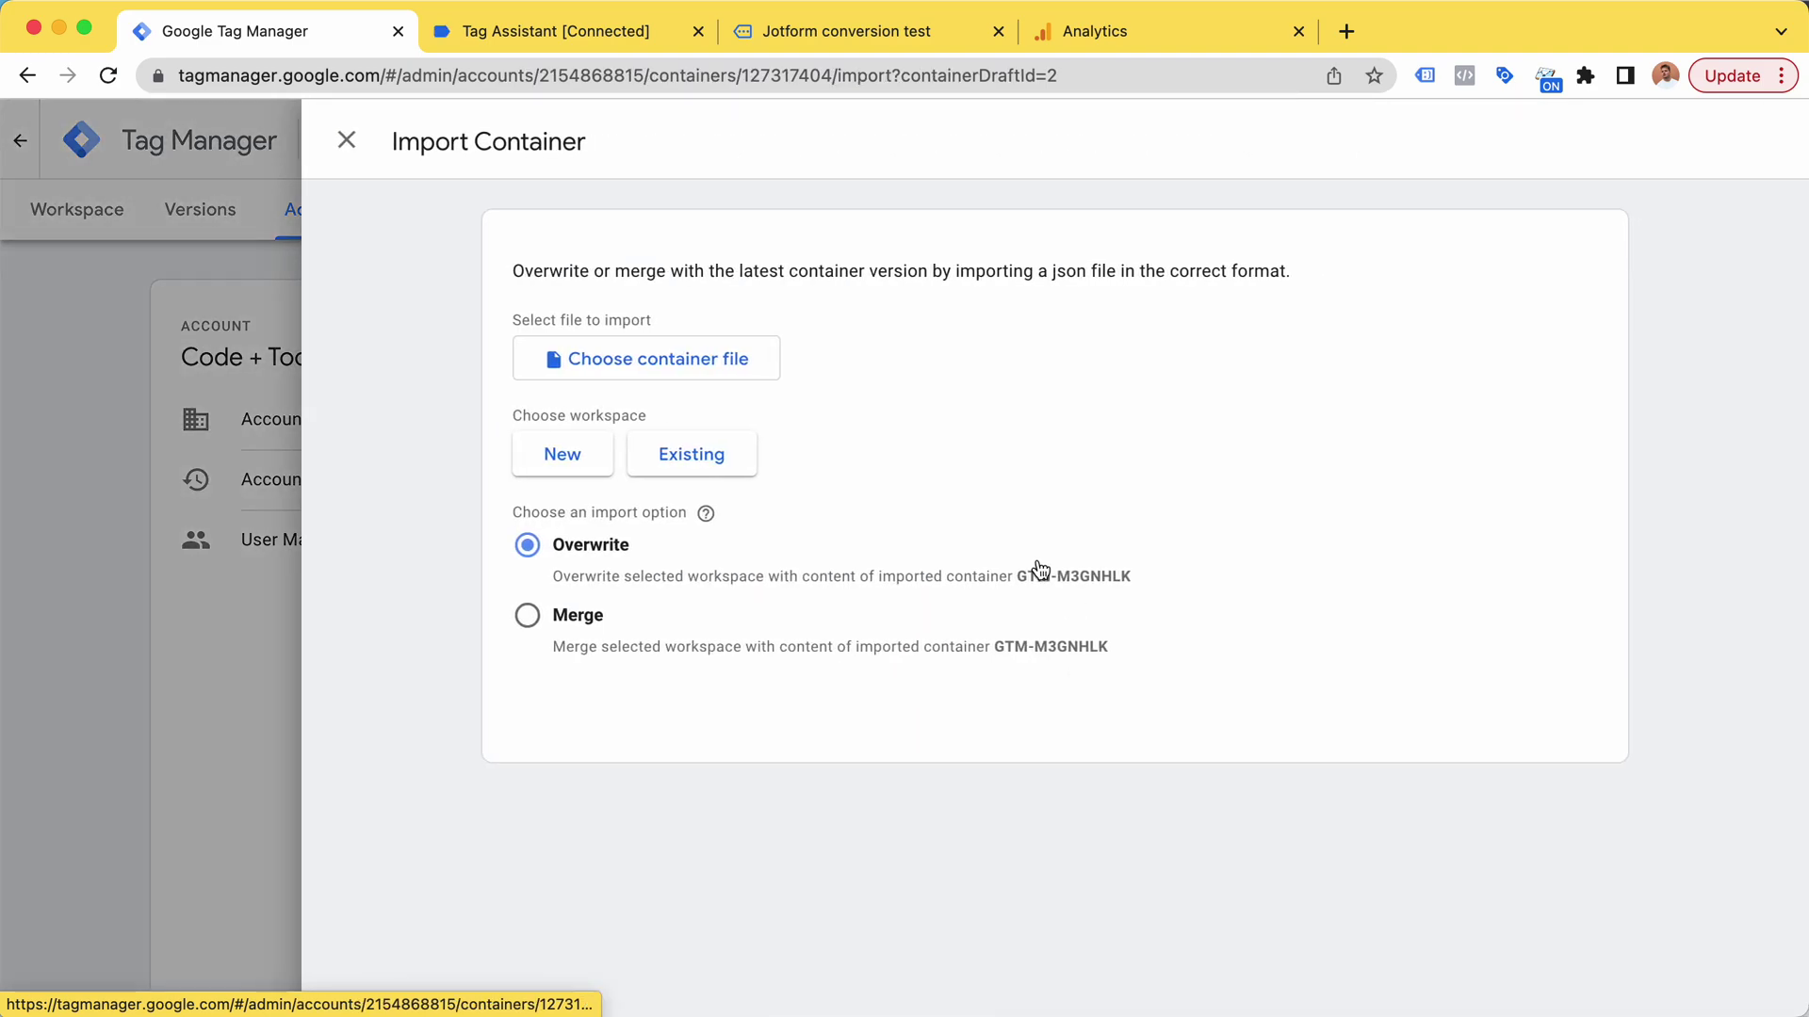